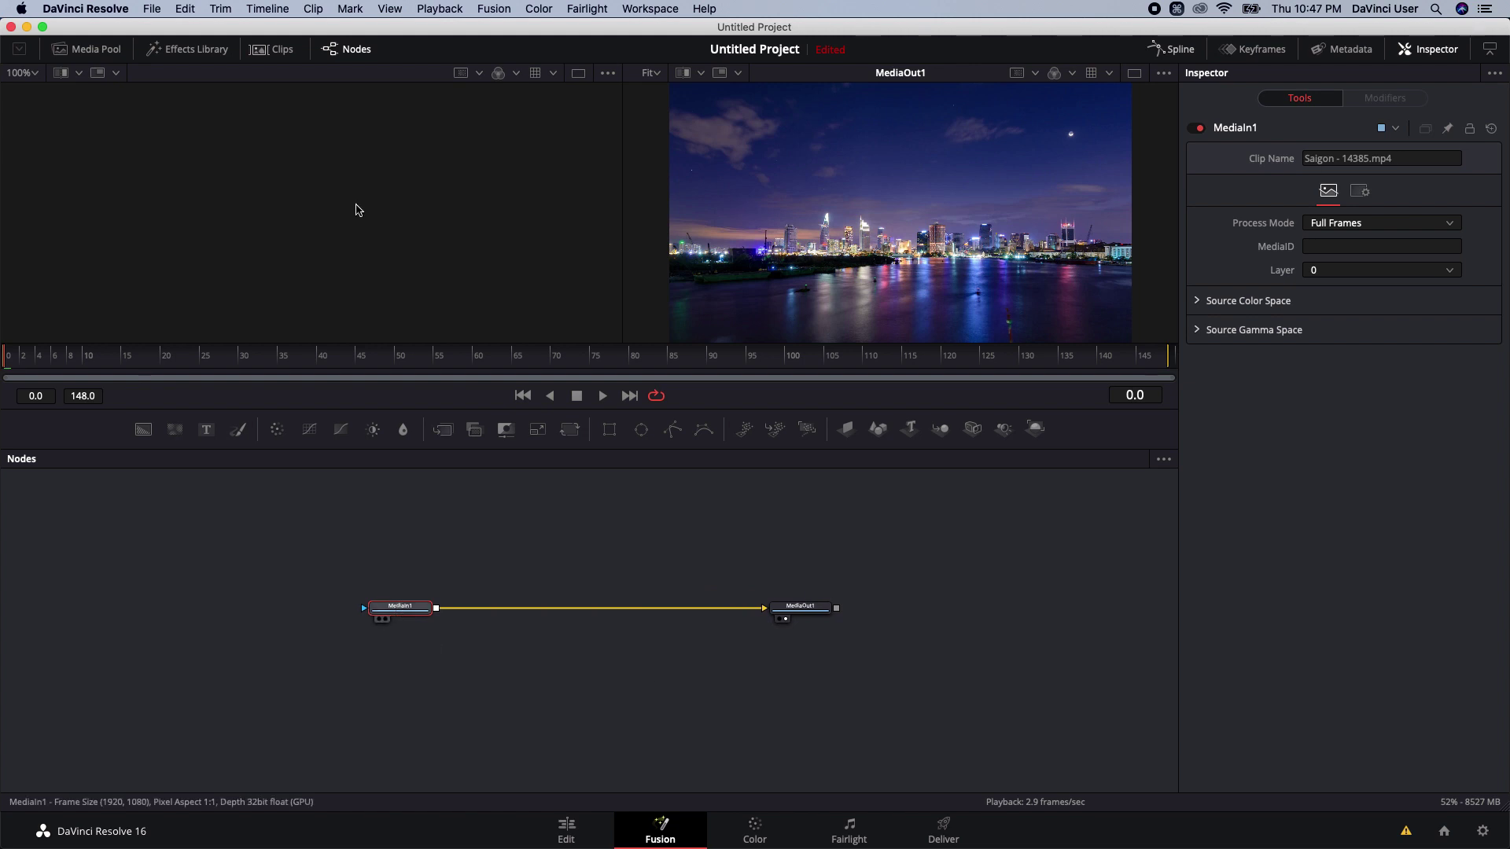
Show MediaIn1 in the first viewer and add an unconnected Transform node above the MediaIn1-MediaOut1 connection
key(1)
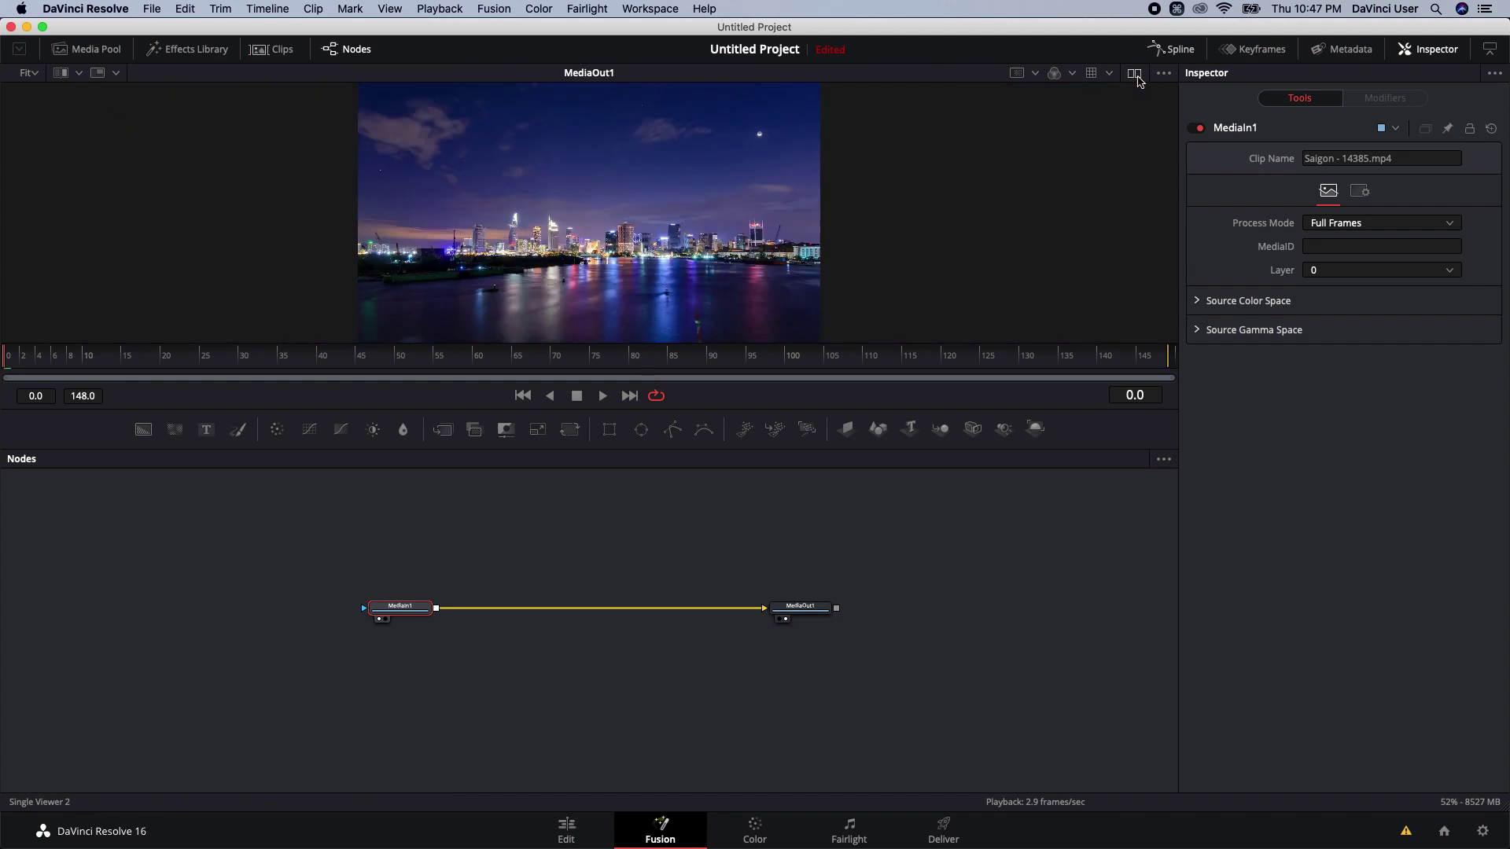
click(680, 557)
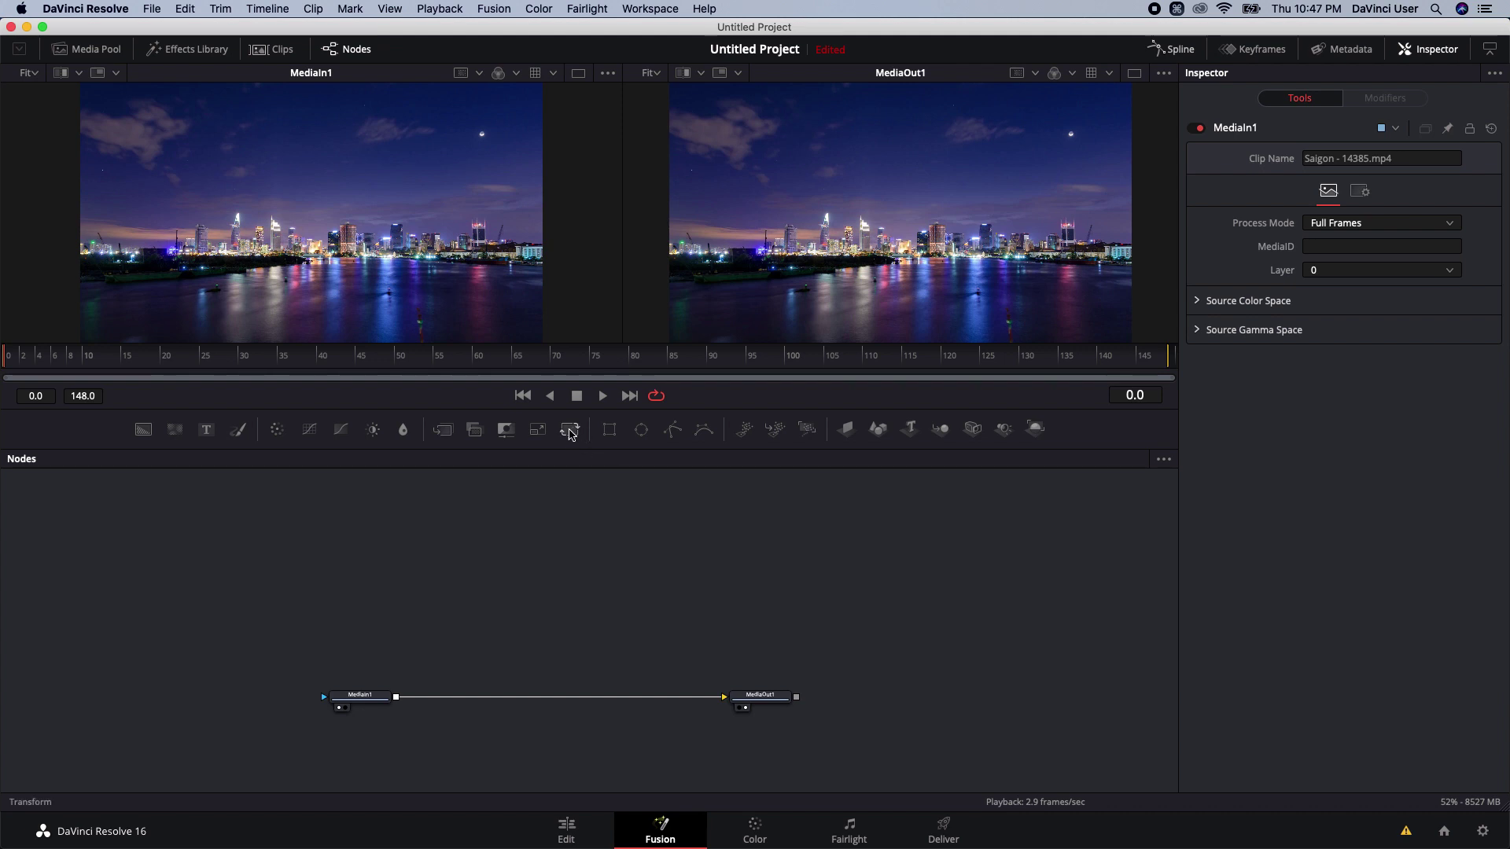
drag(571, 432, 586, 535)
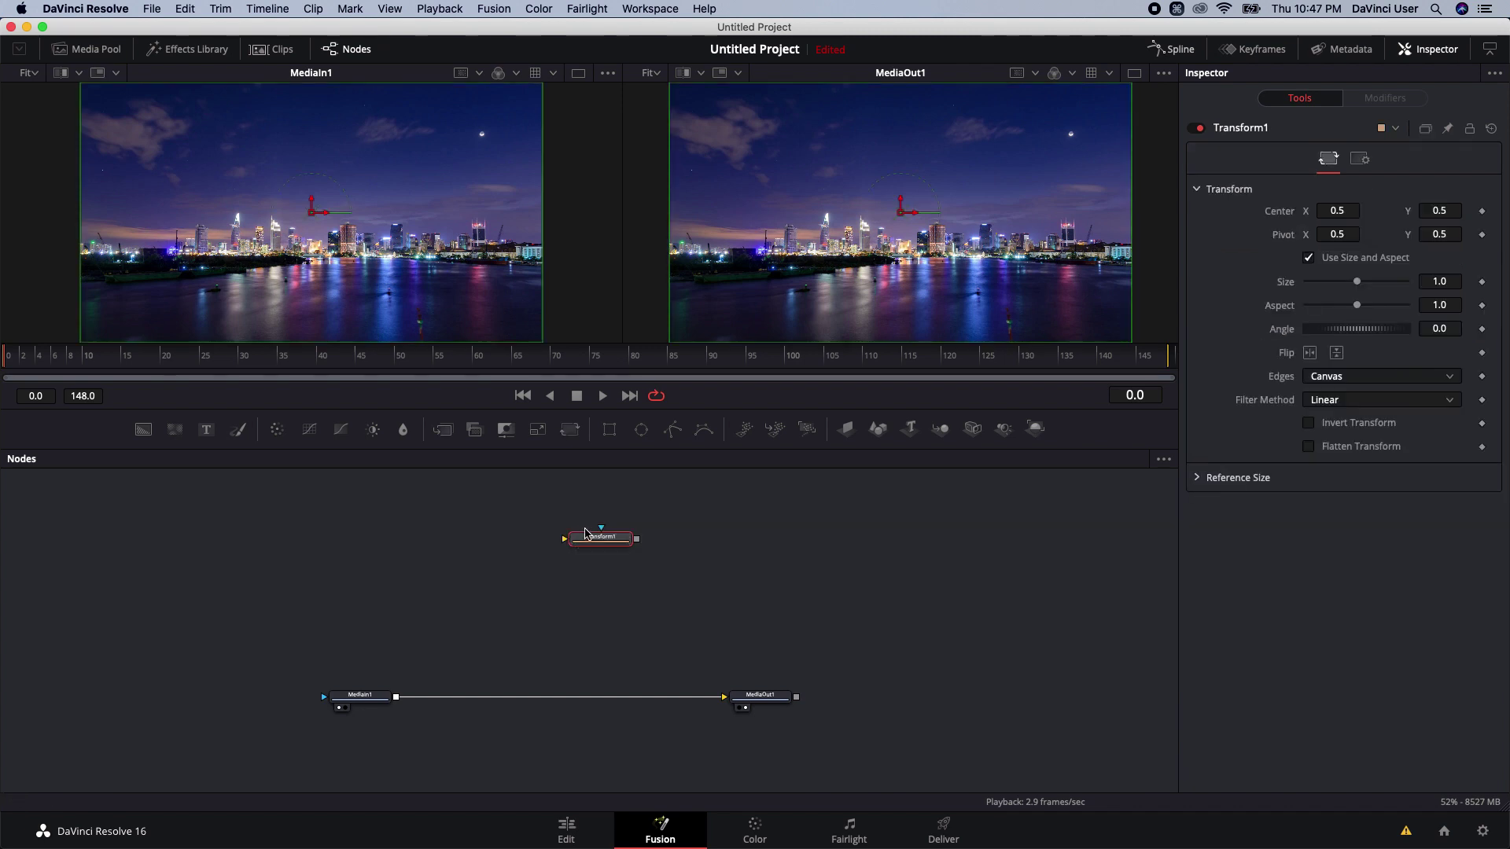
key(shift+space)
text(cbr)
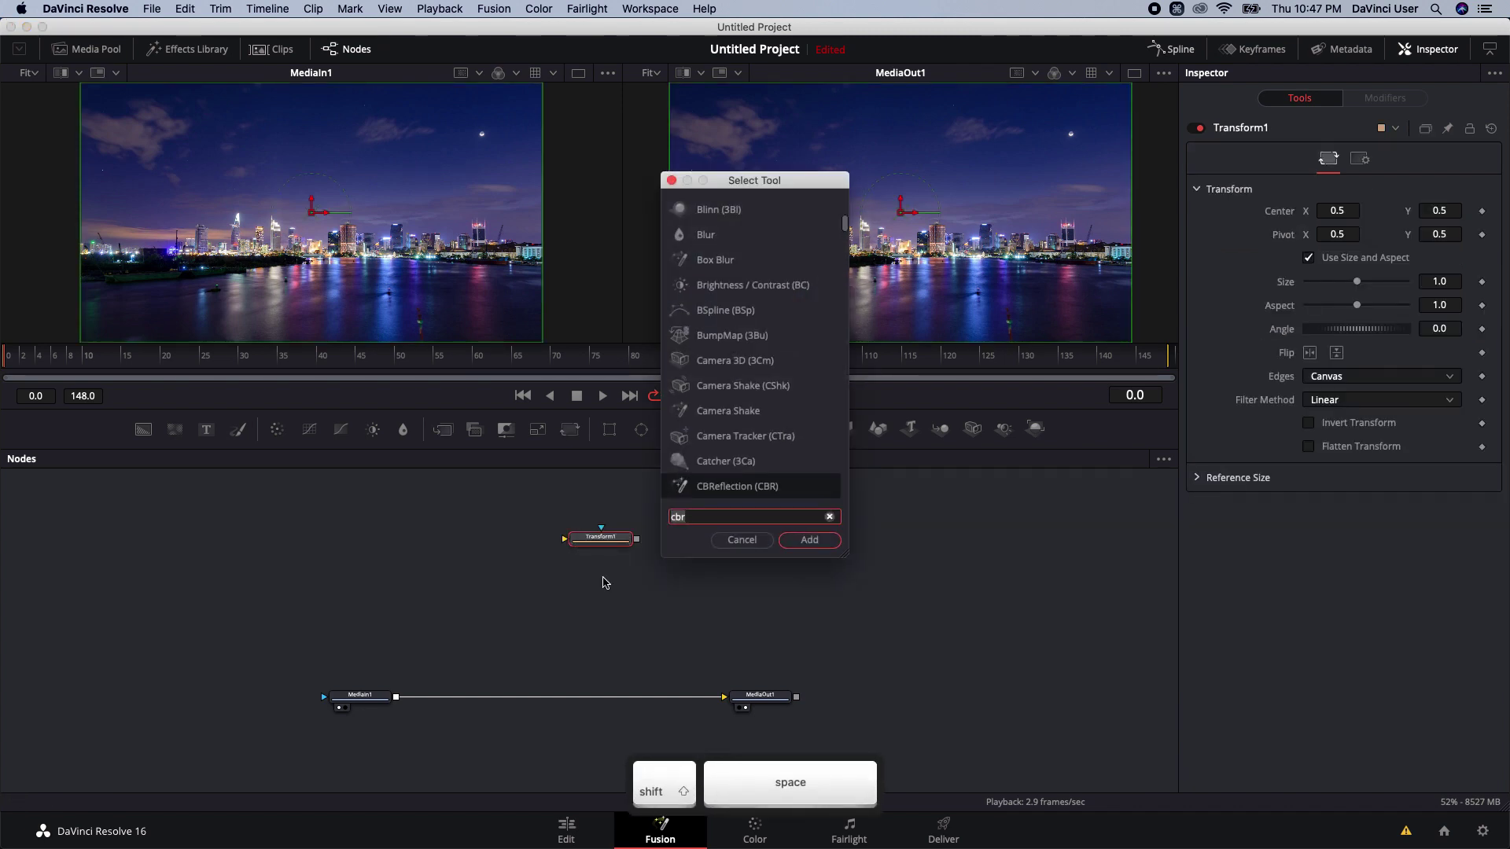
text(xf)
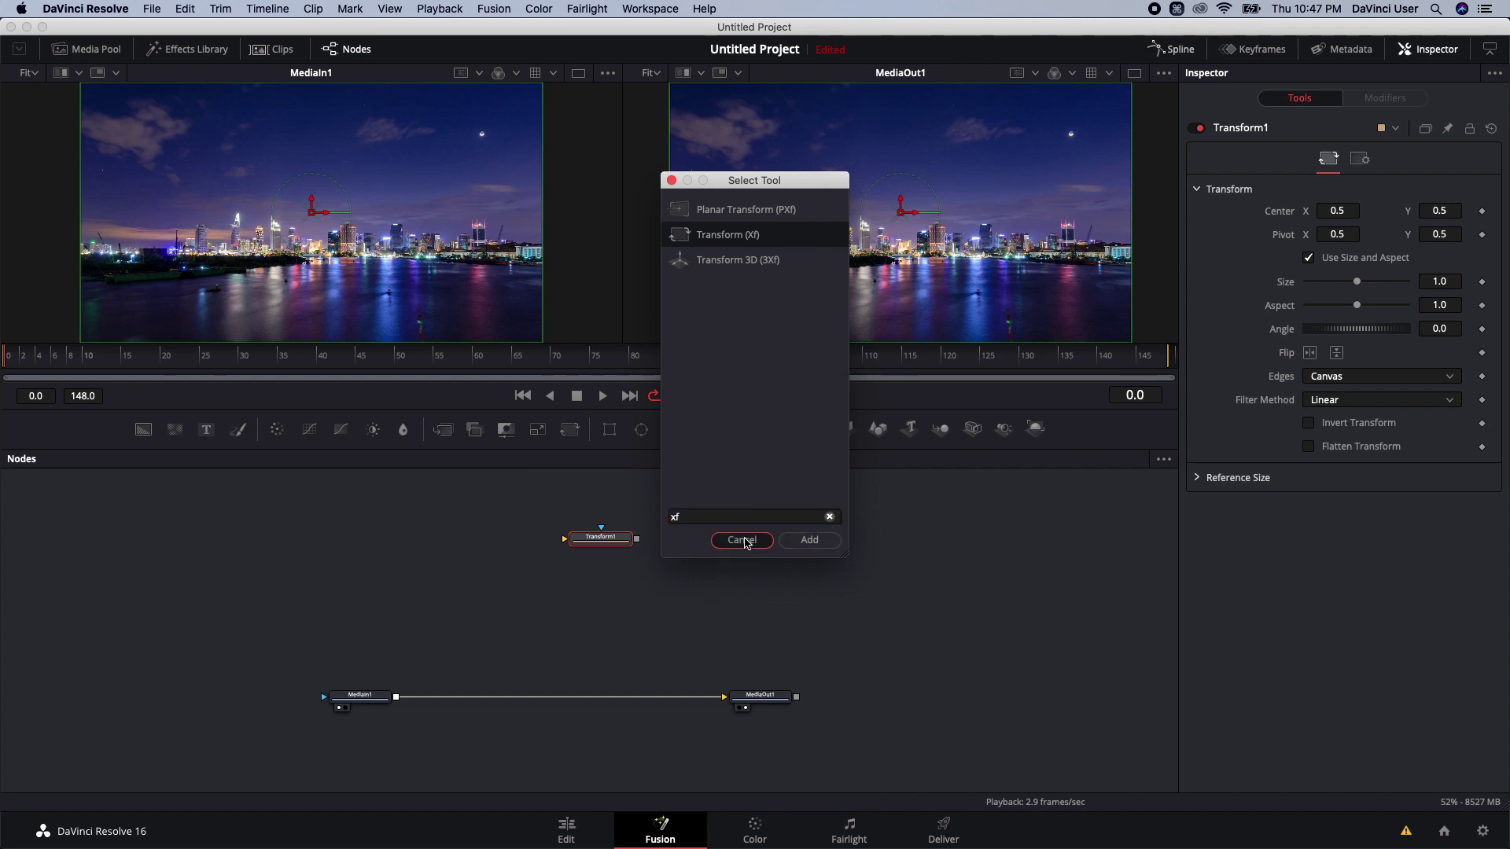
click(741, 539)
Insert a pipe router on the MediaIn1-MediaOut1 connection, branch it to Transform1, and show Transform1 in the second viewer
click(385, 694)
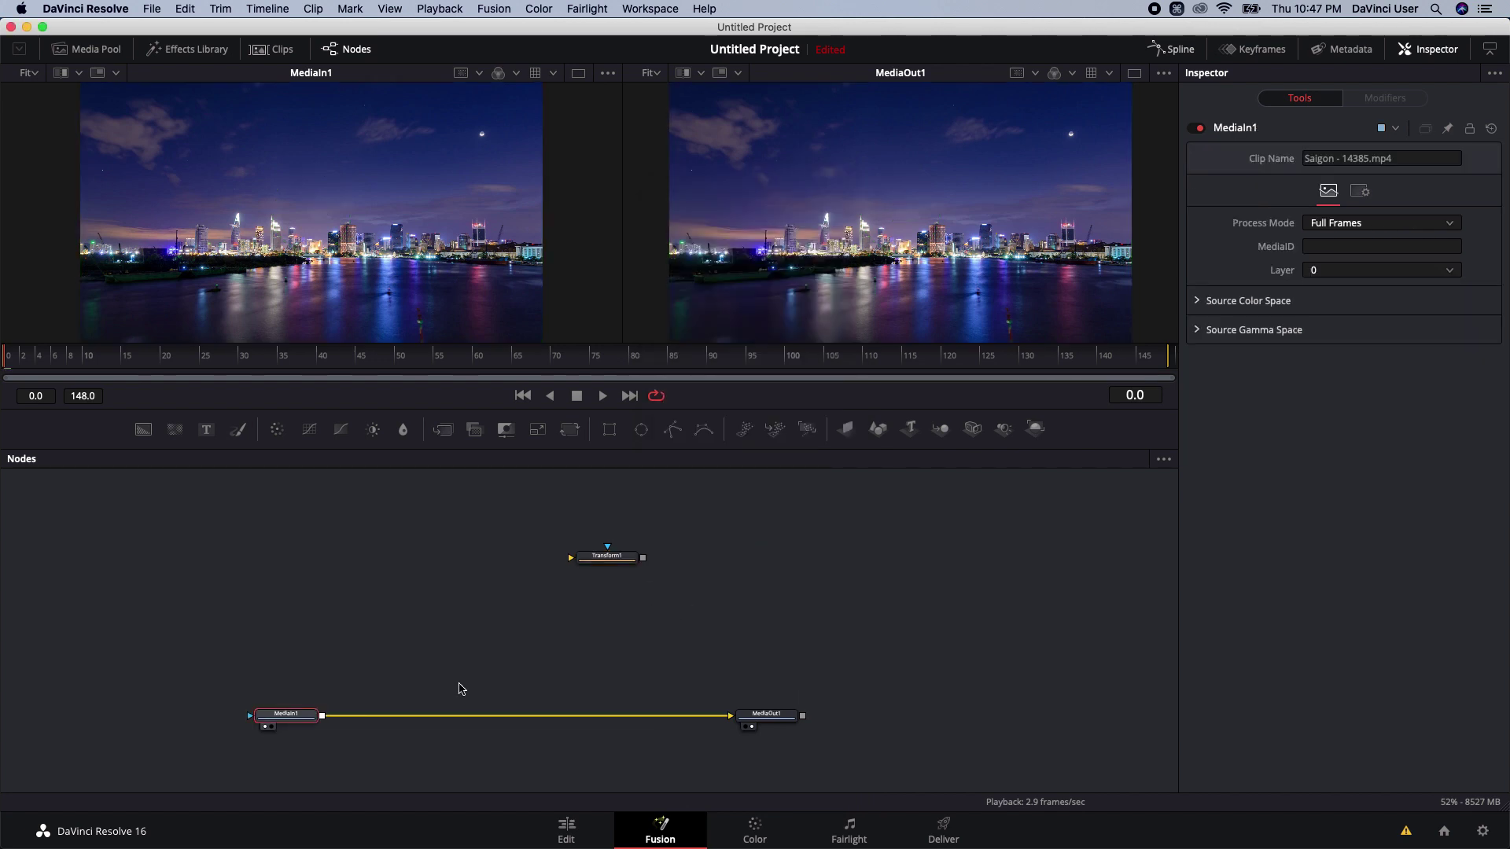
key(alt)
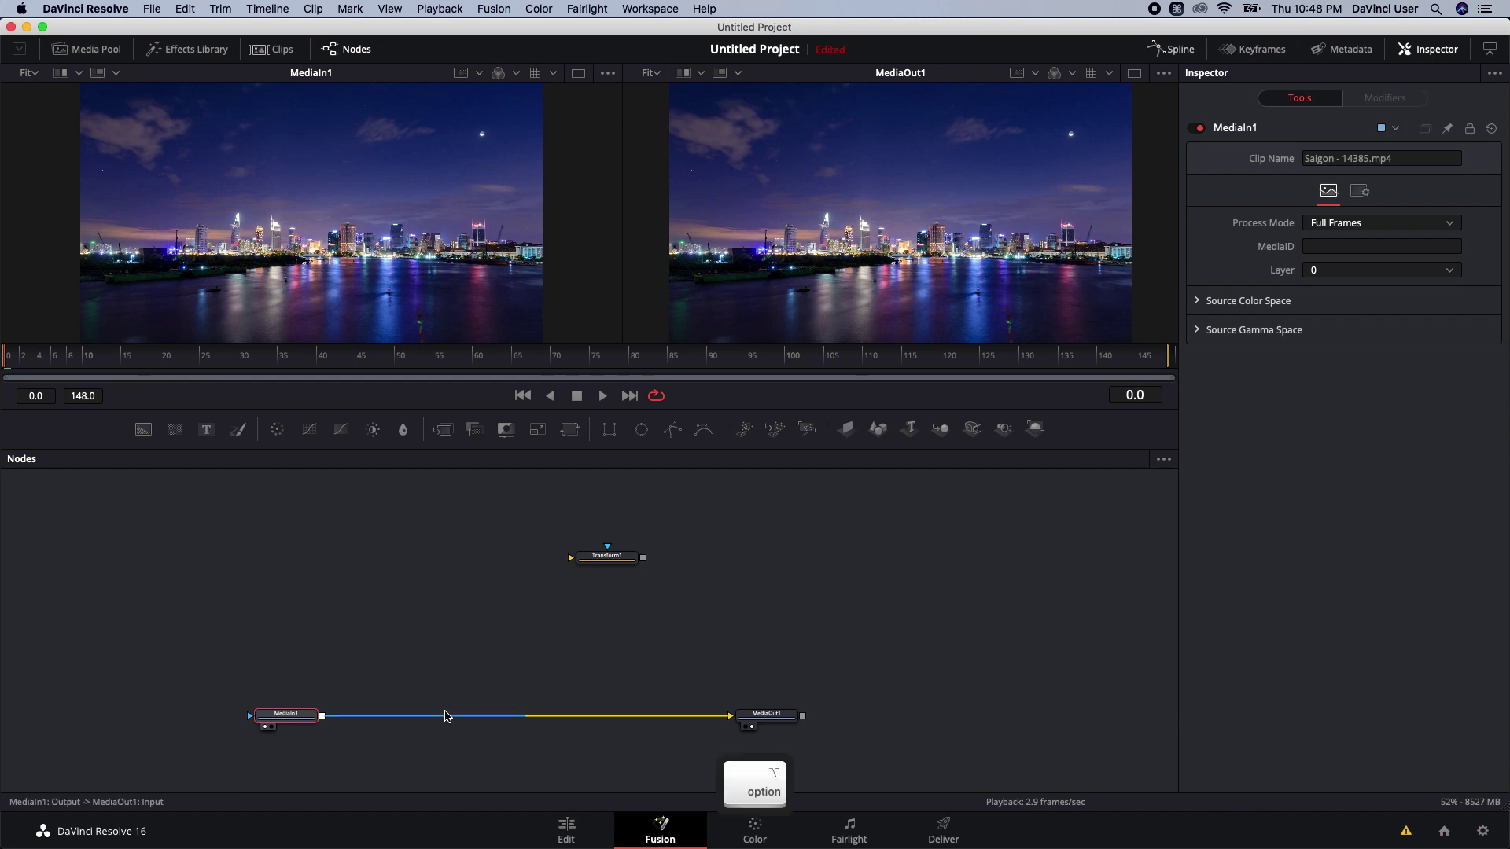
alt+click(448, 717)
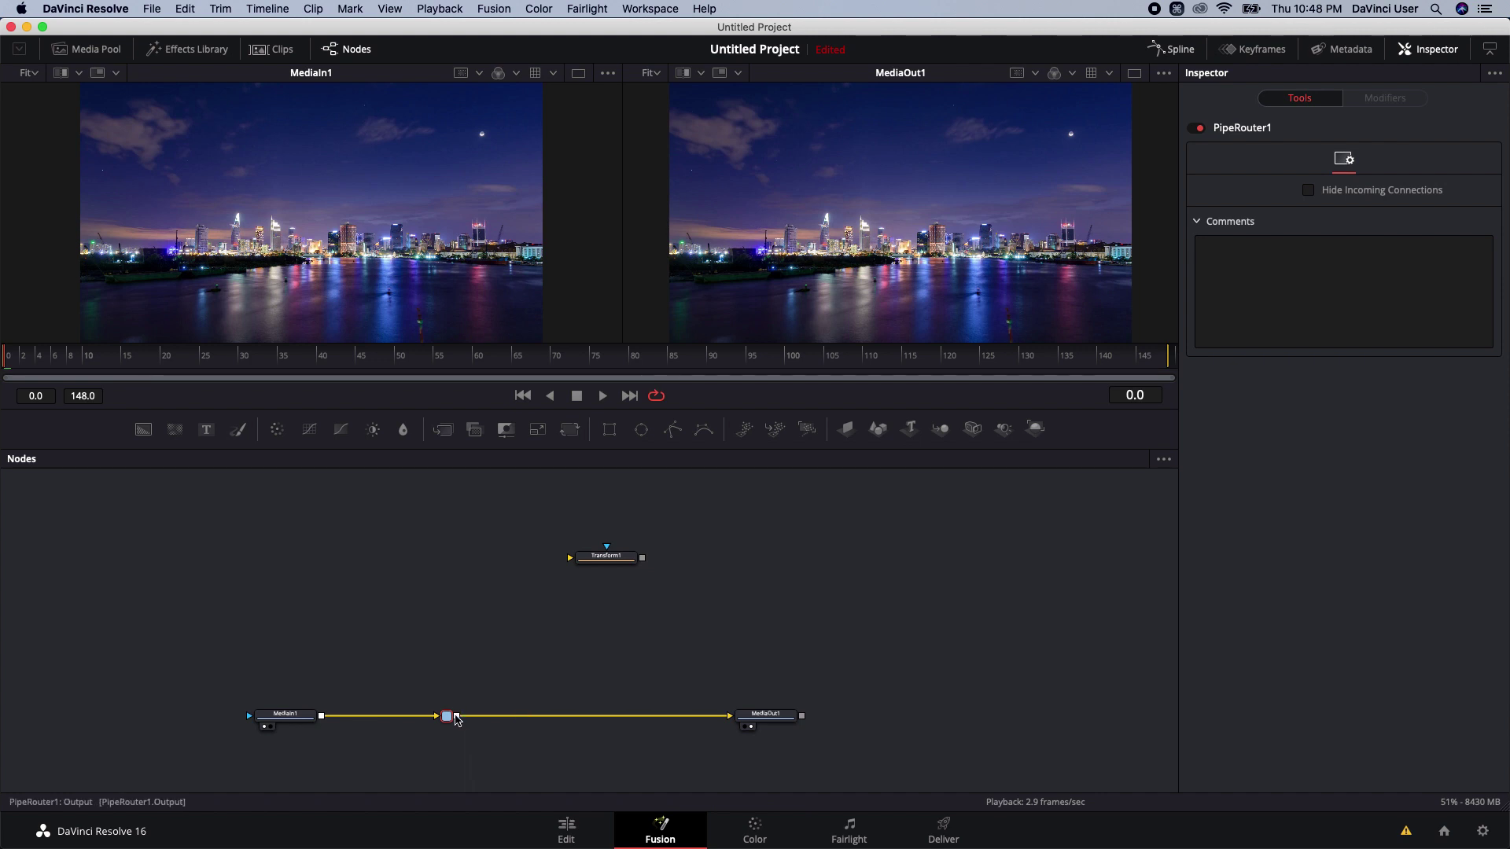
drag(456, 717, 604, 559)
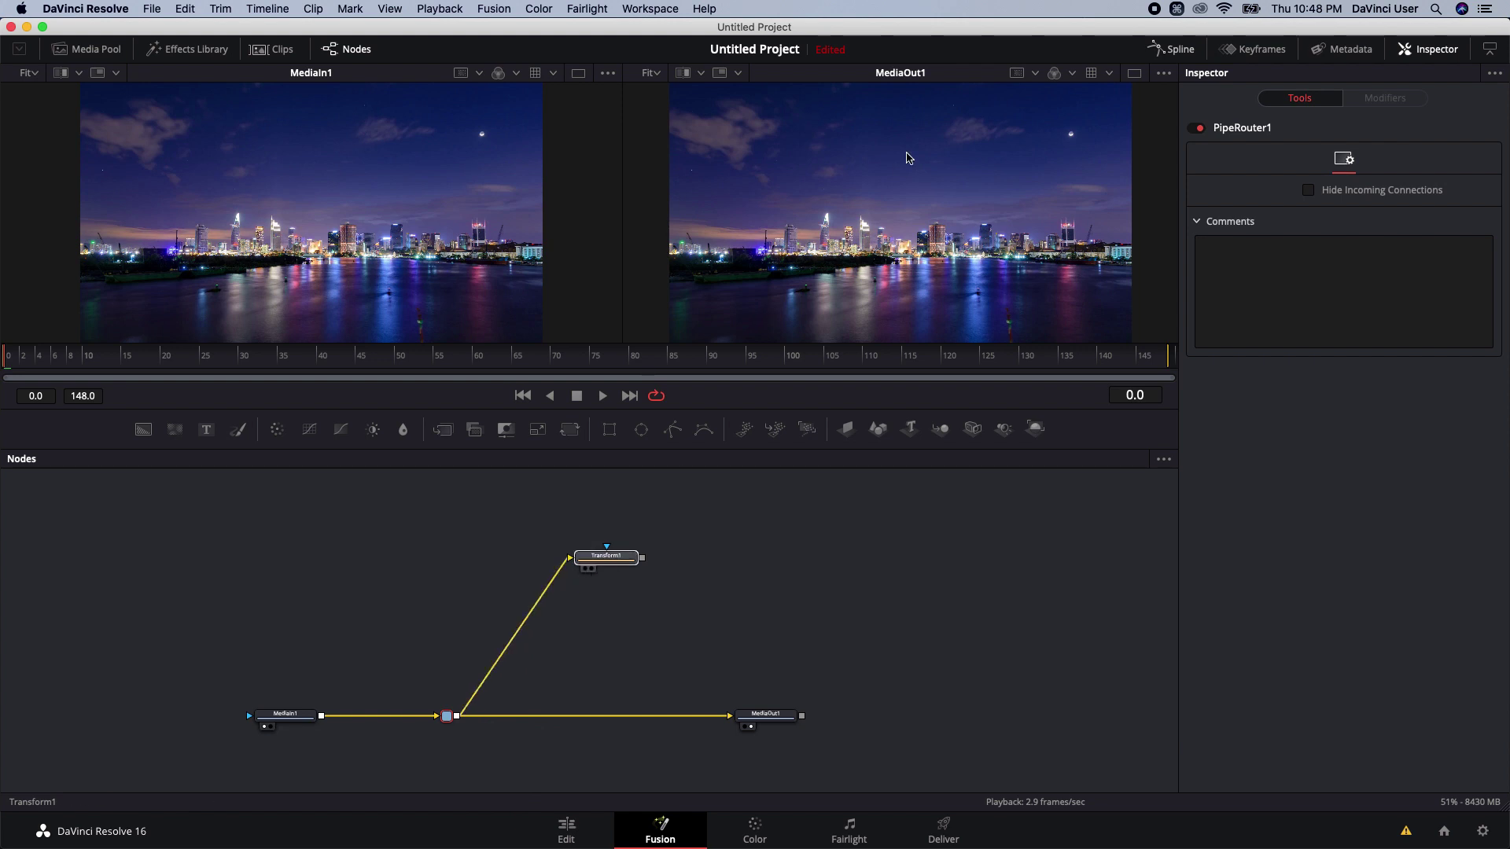
key(2)
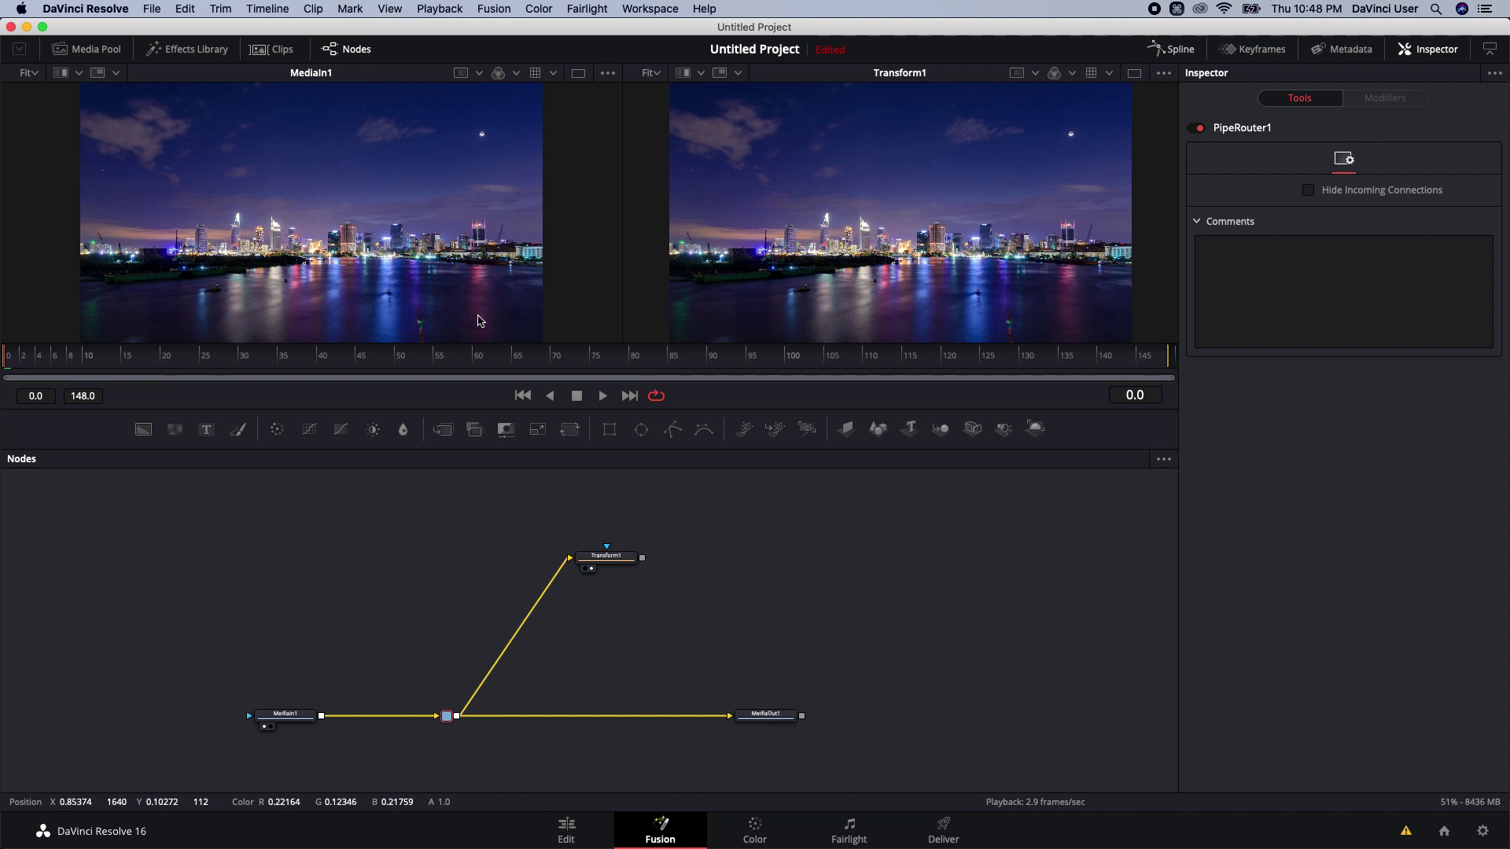
Merge Transform1's output over the pipe router's output before MediaOut1, and show Merge1 in the second viewer
drag(740, 716, 822, 716)
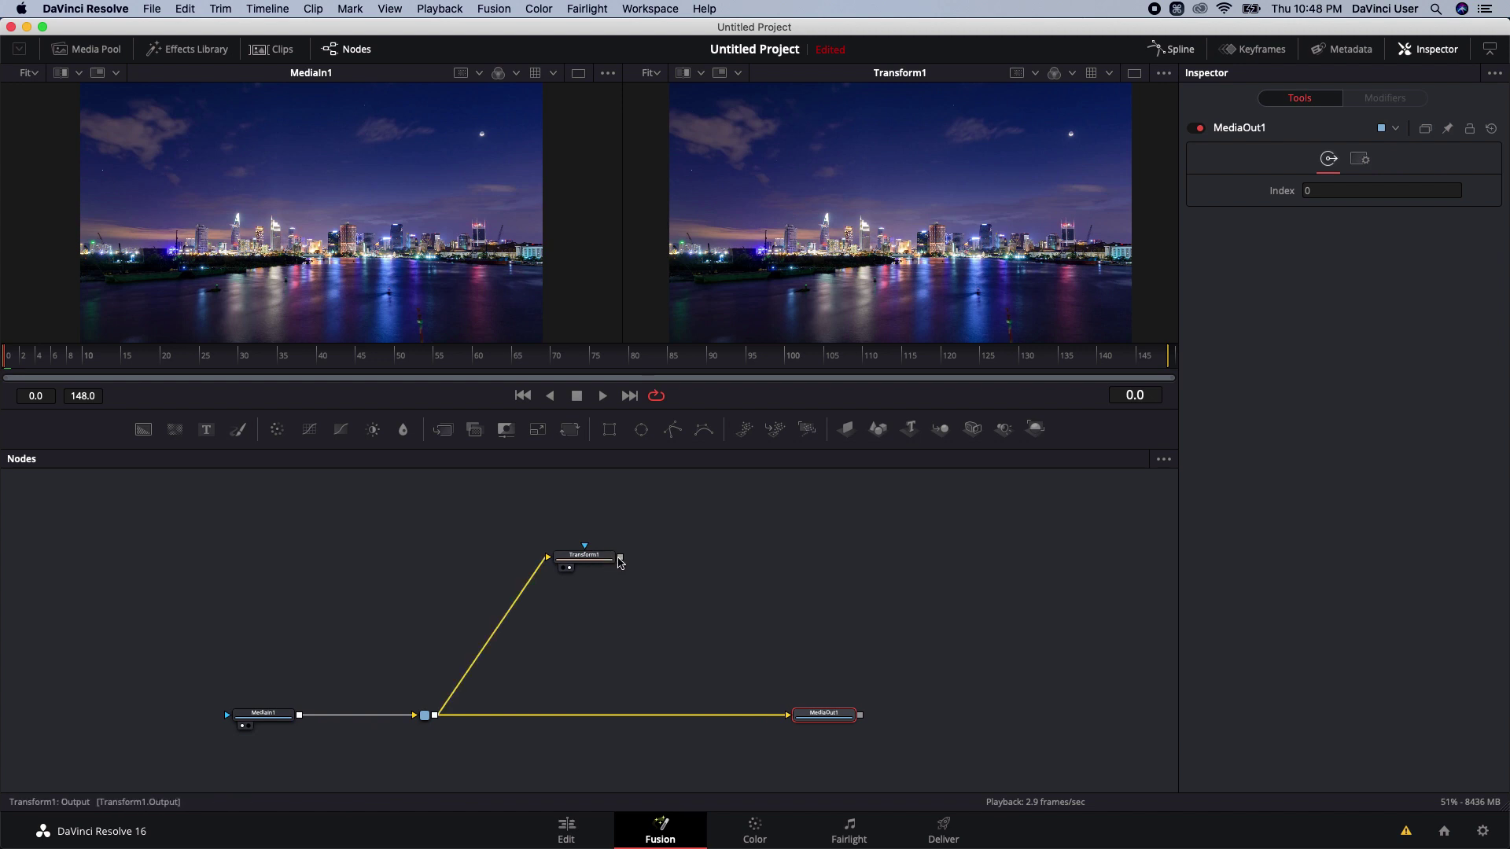
drag(620, 557, 435, 718)
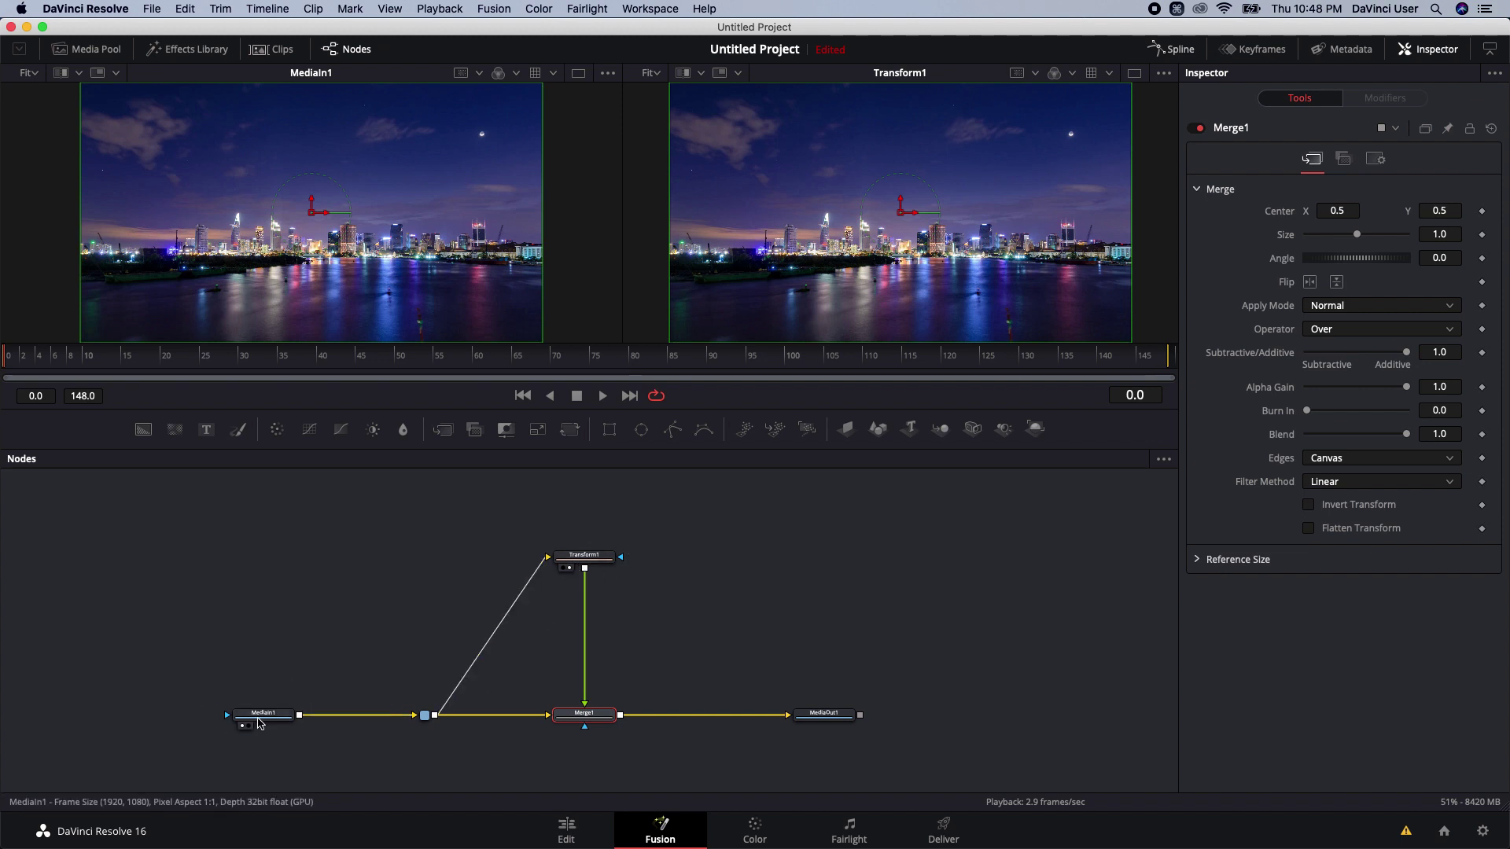
key(2)
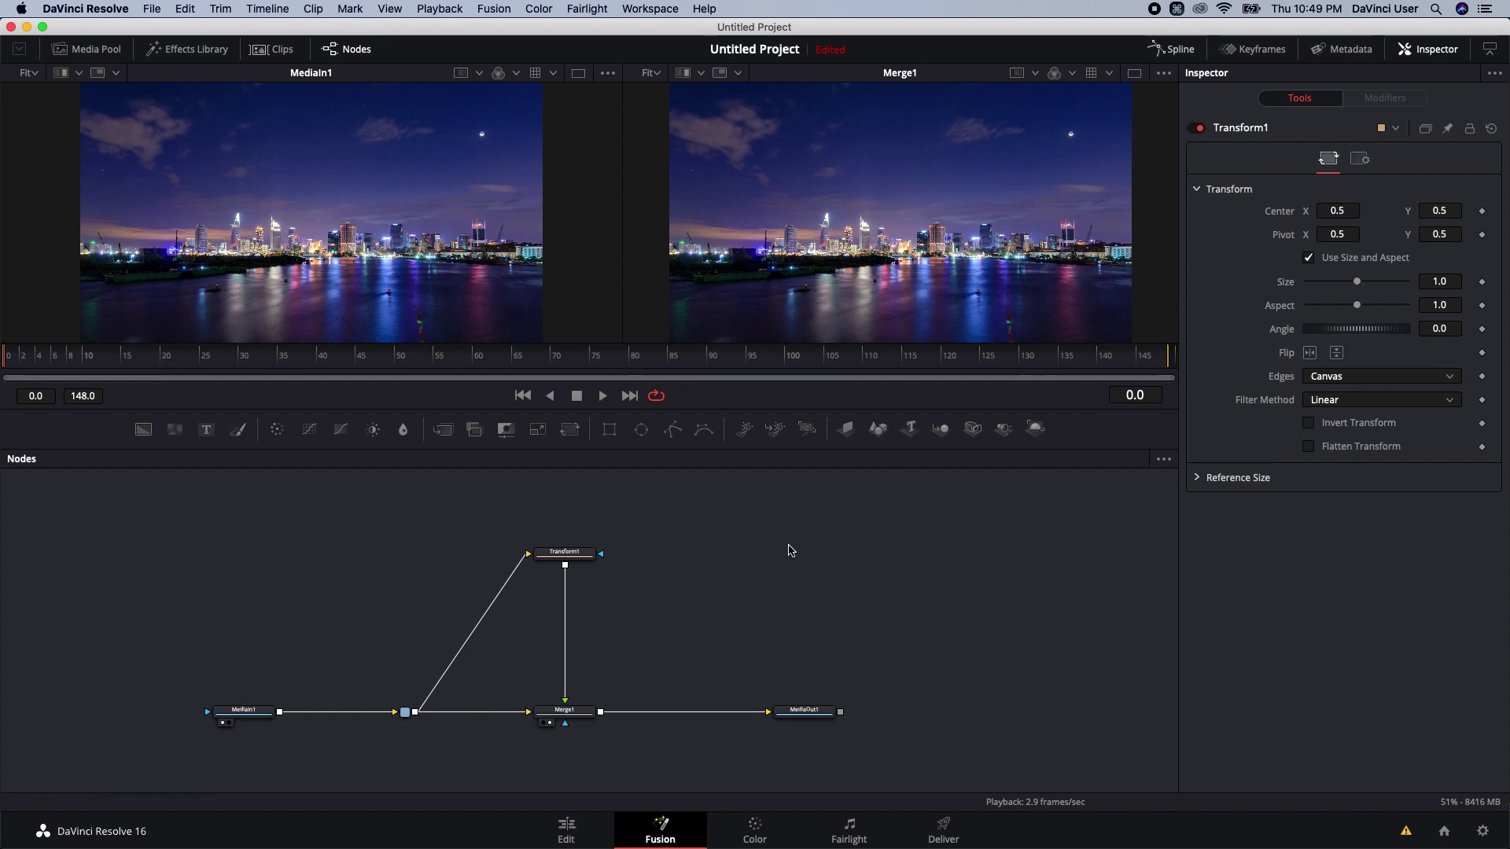
Flip the Transform1 image vertically
click(567, 557)
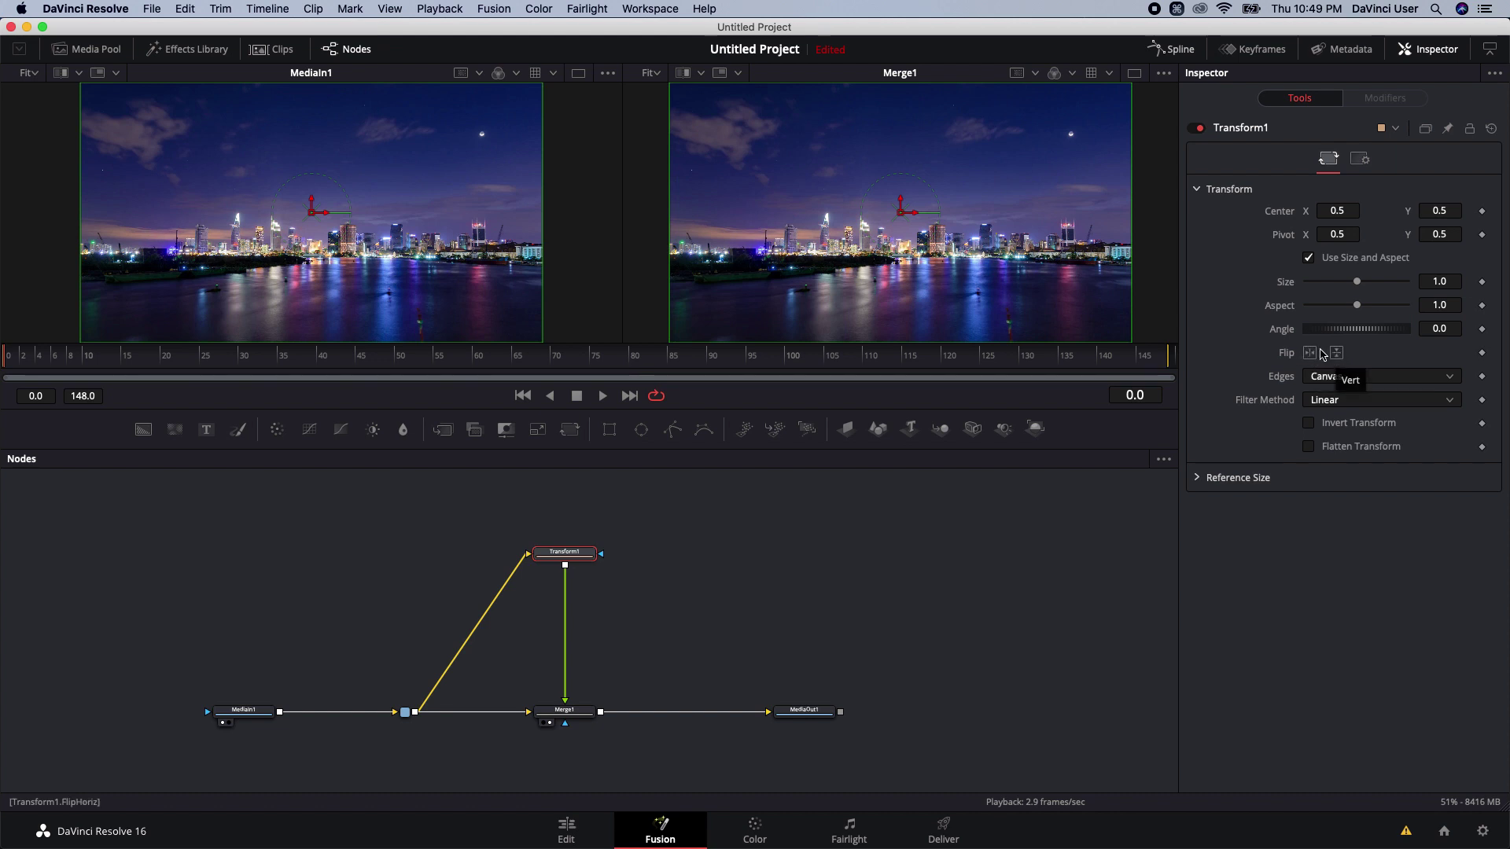
click(1336, 354)
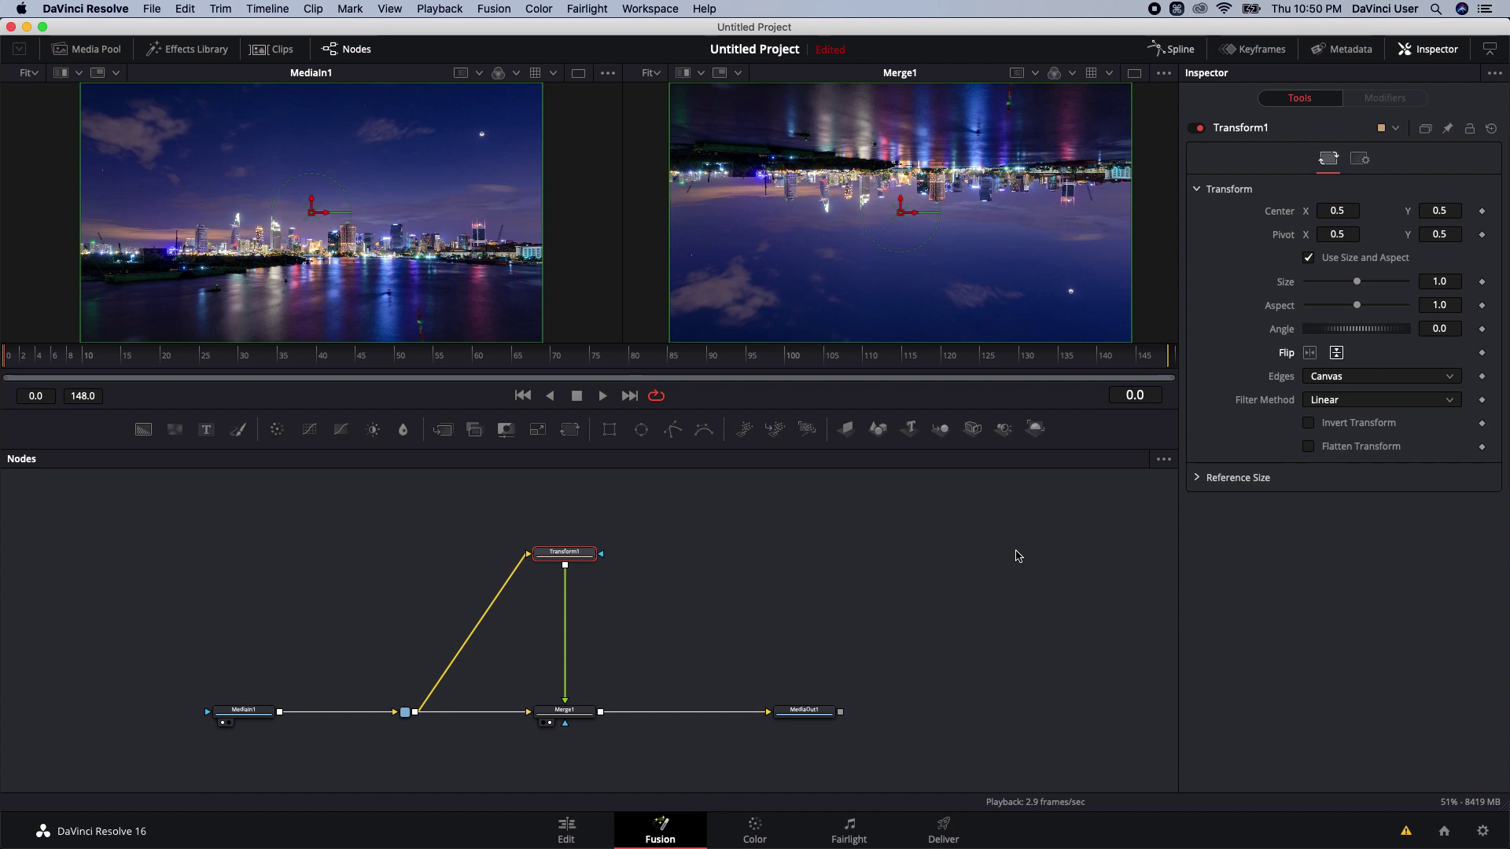
Add a Rectangle mask to Merge1 and place its node below Merge1
scroll(865, 613, down, 2)
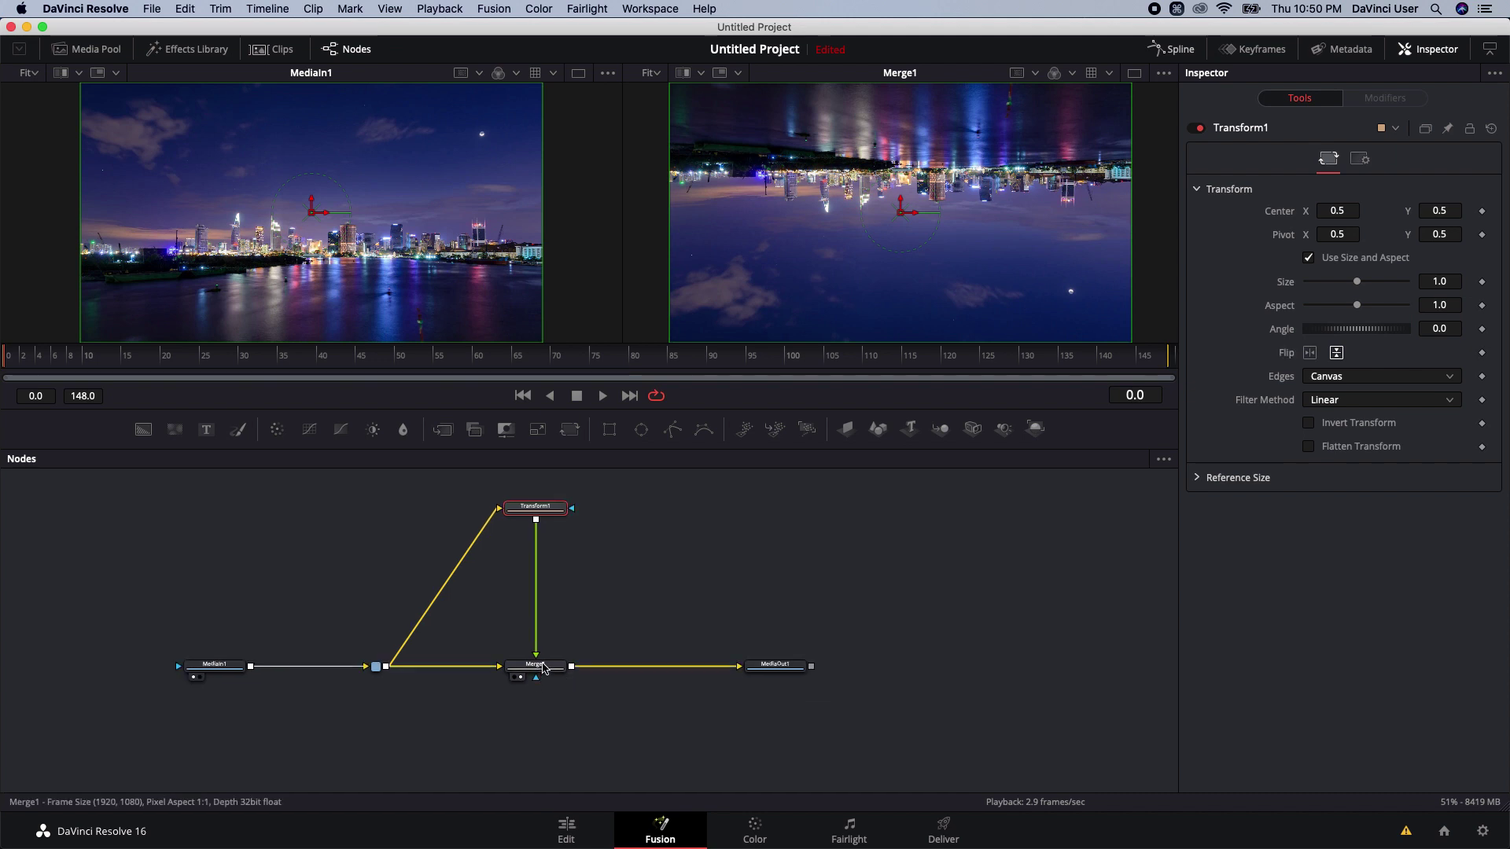
click(543, 668)
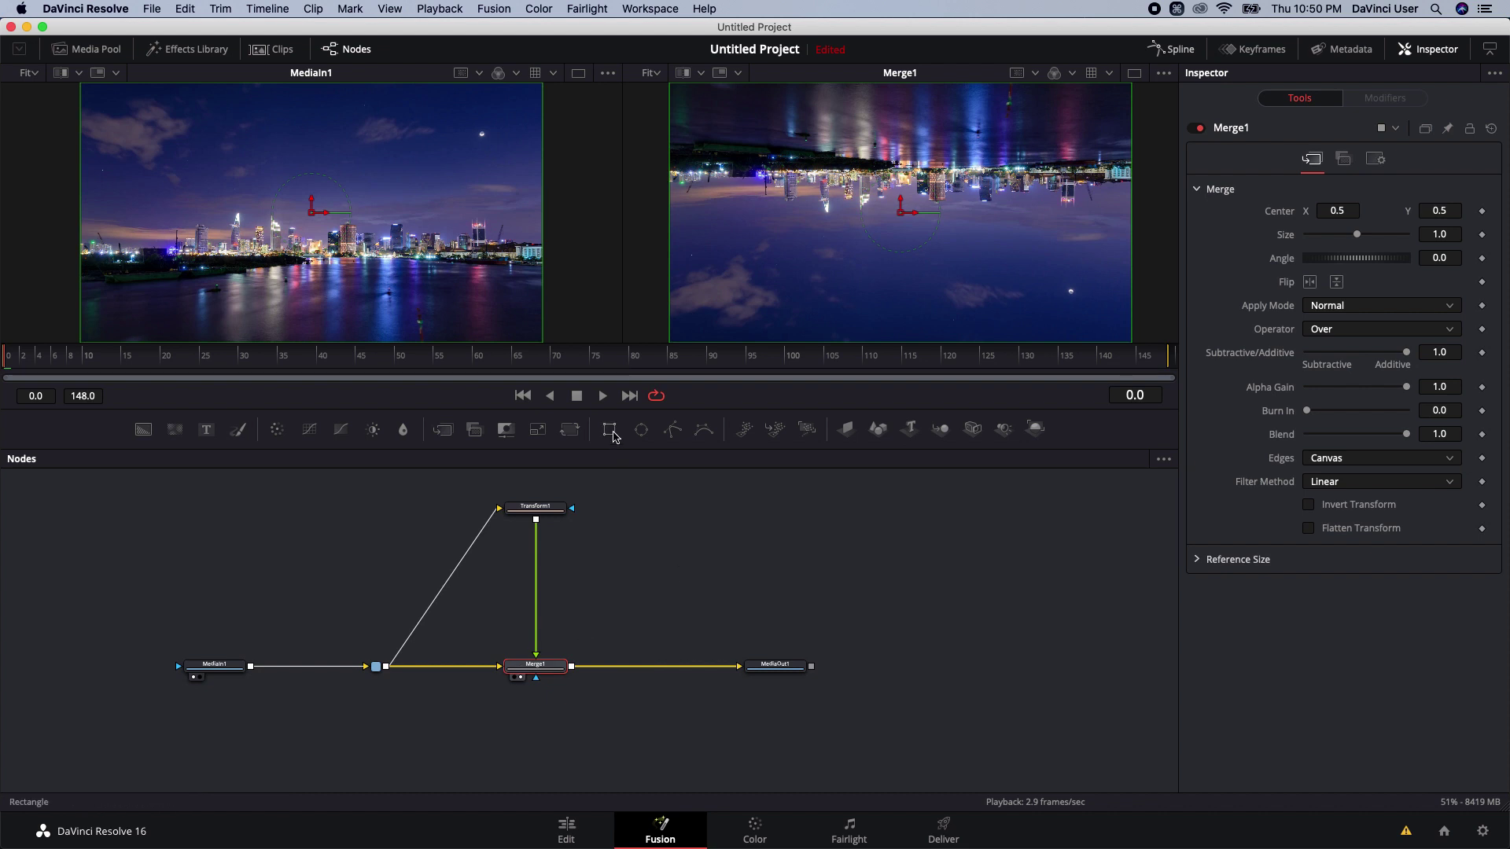
click(611, 431)
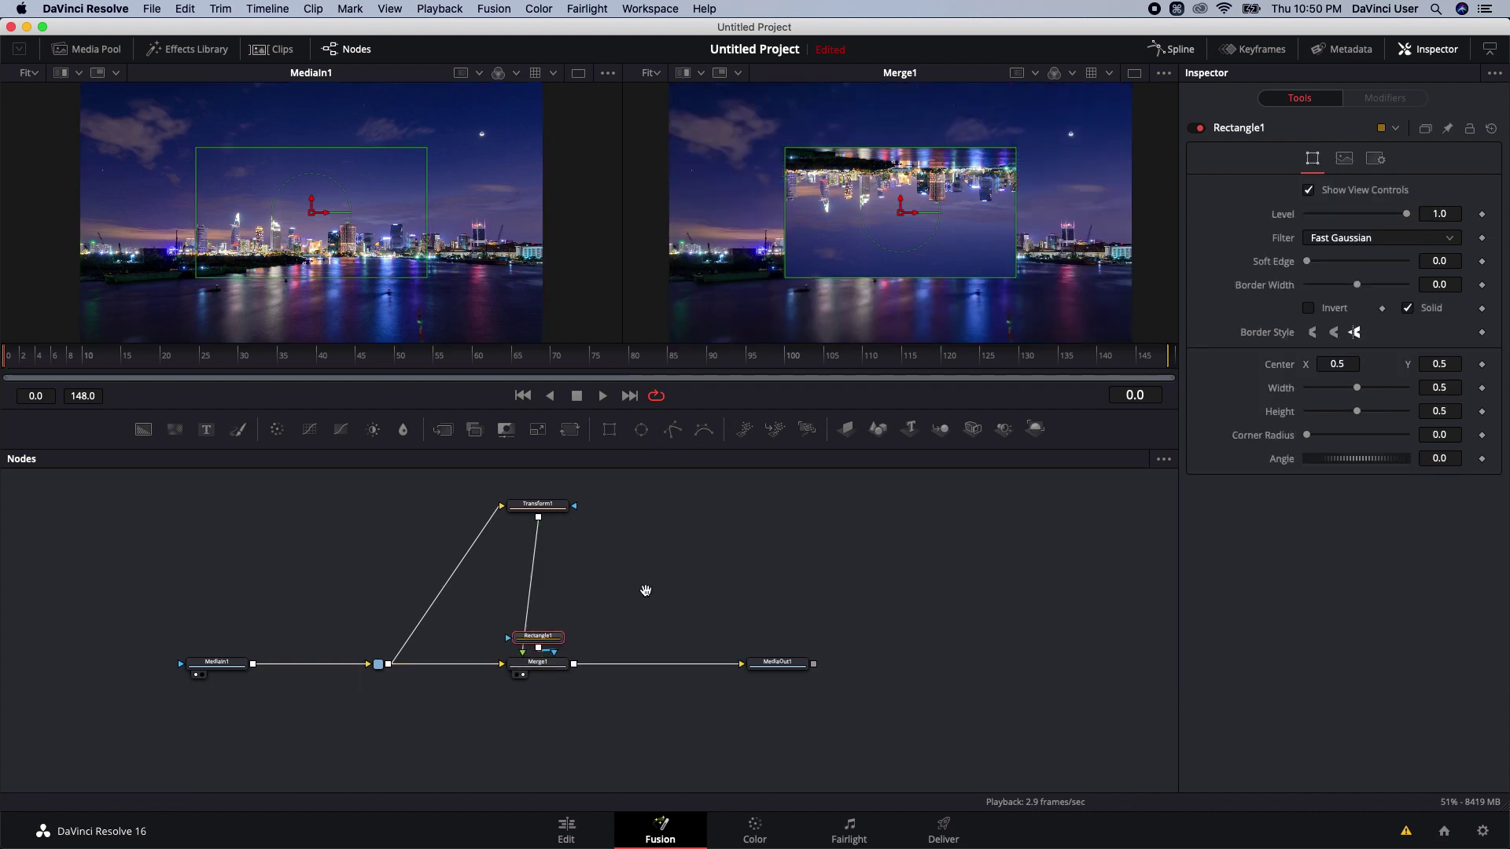
drag(645, 590, 644, 563)
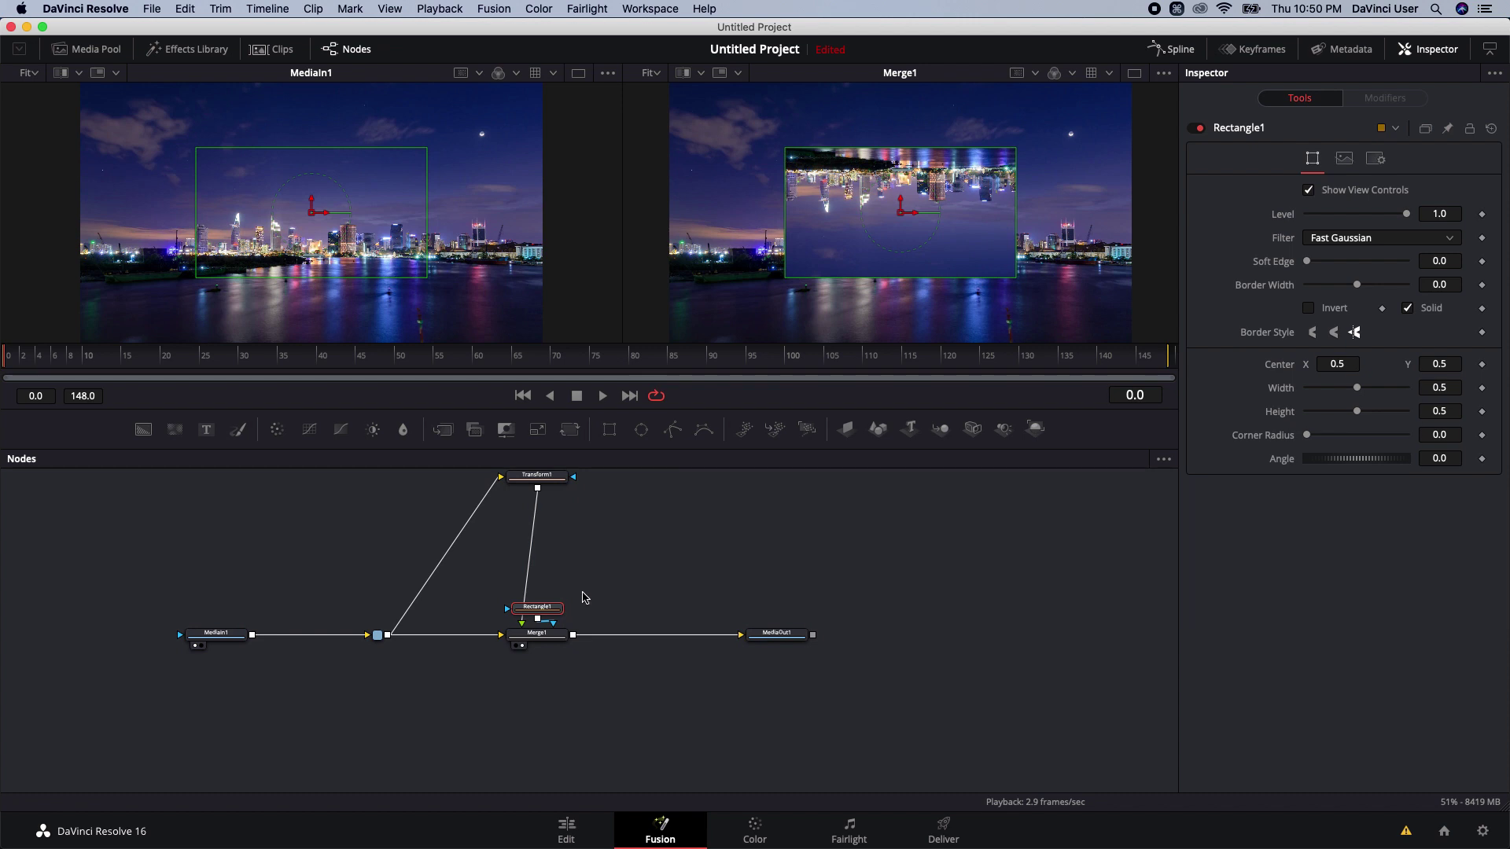
drag(549, 613, 550, 705)
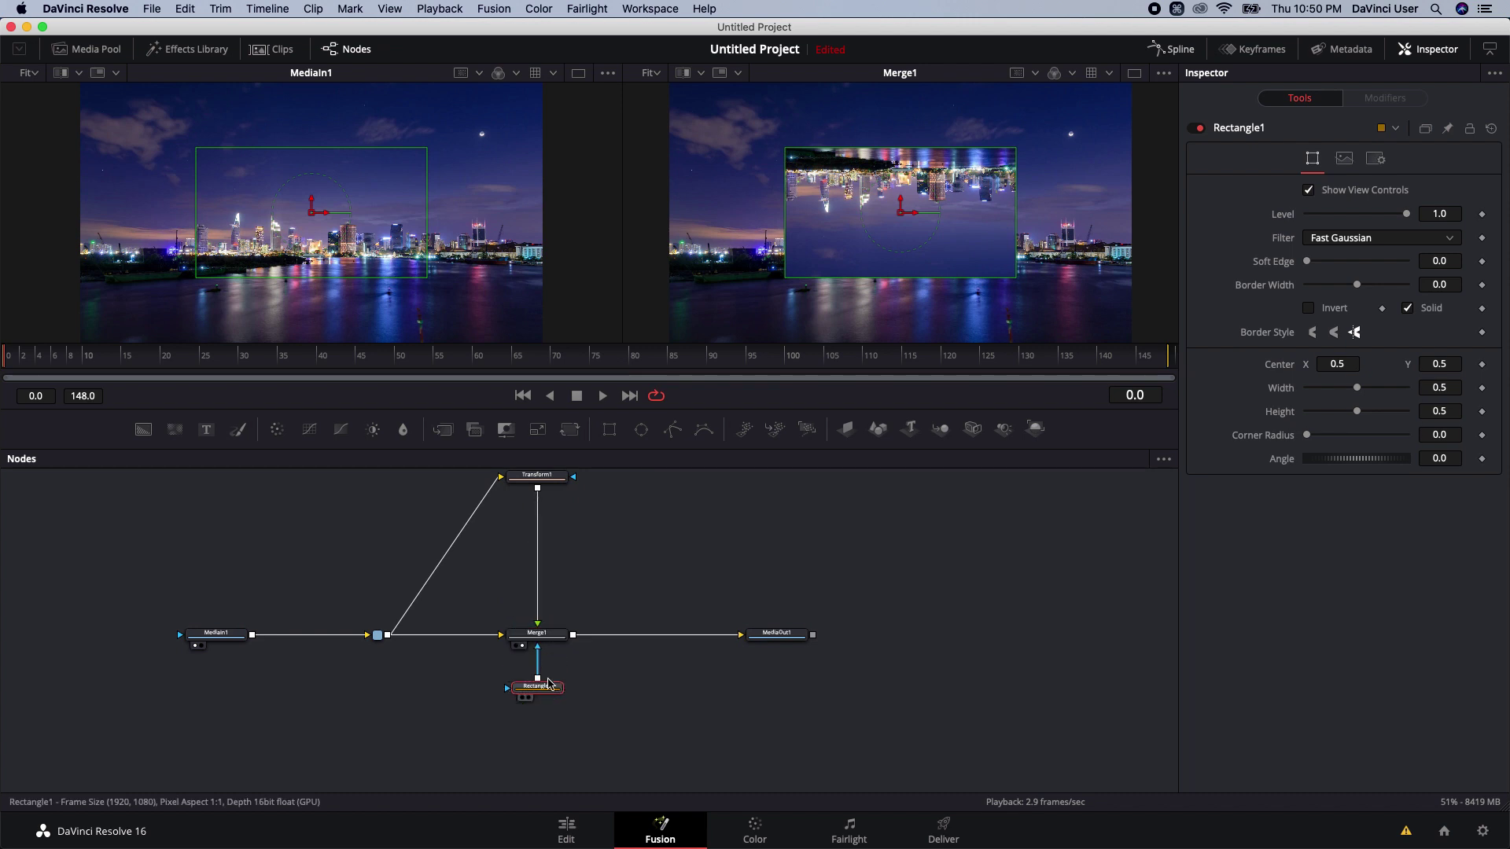
drag(654, 539, 640, 590)
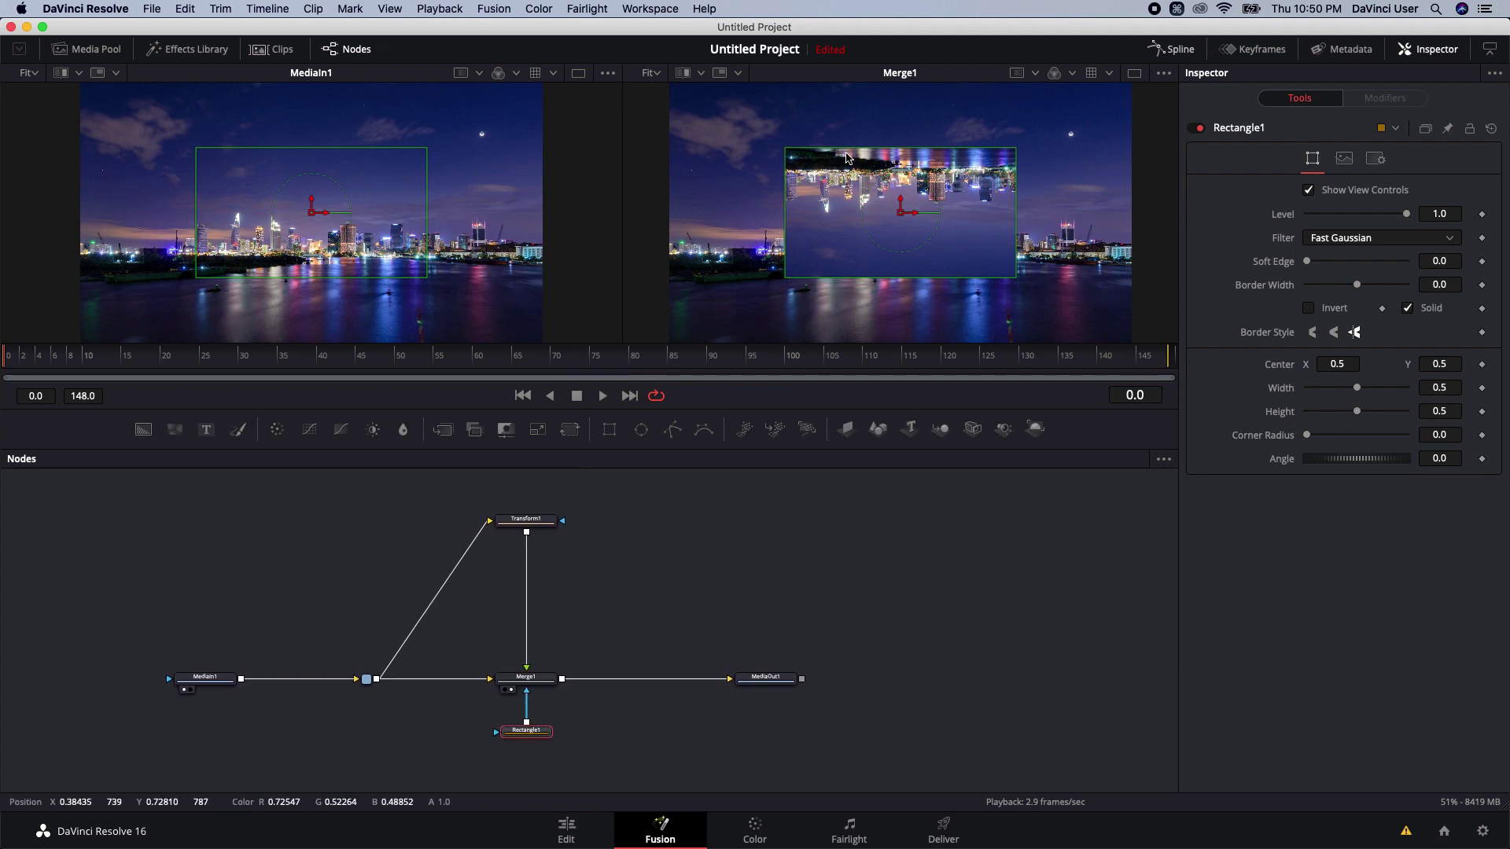
Resize the rectangle mask to about 1.07 wide and 0.77 high, and move it over the water at Center Y about -0.056
drag(785, 221, 652, 221)
drag(798, 149, 798, 113)
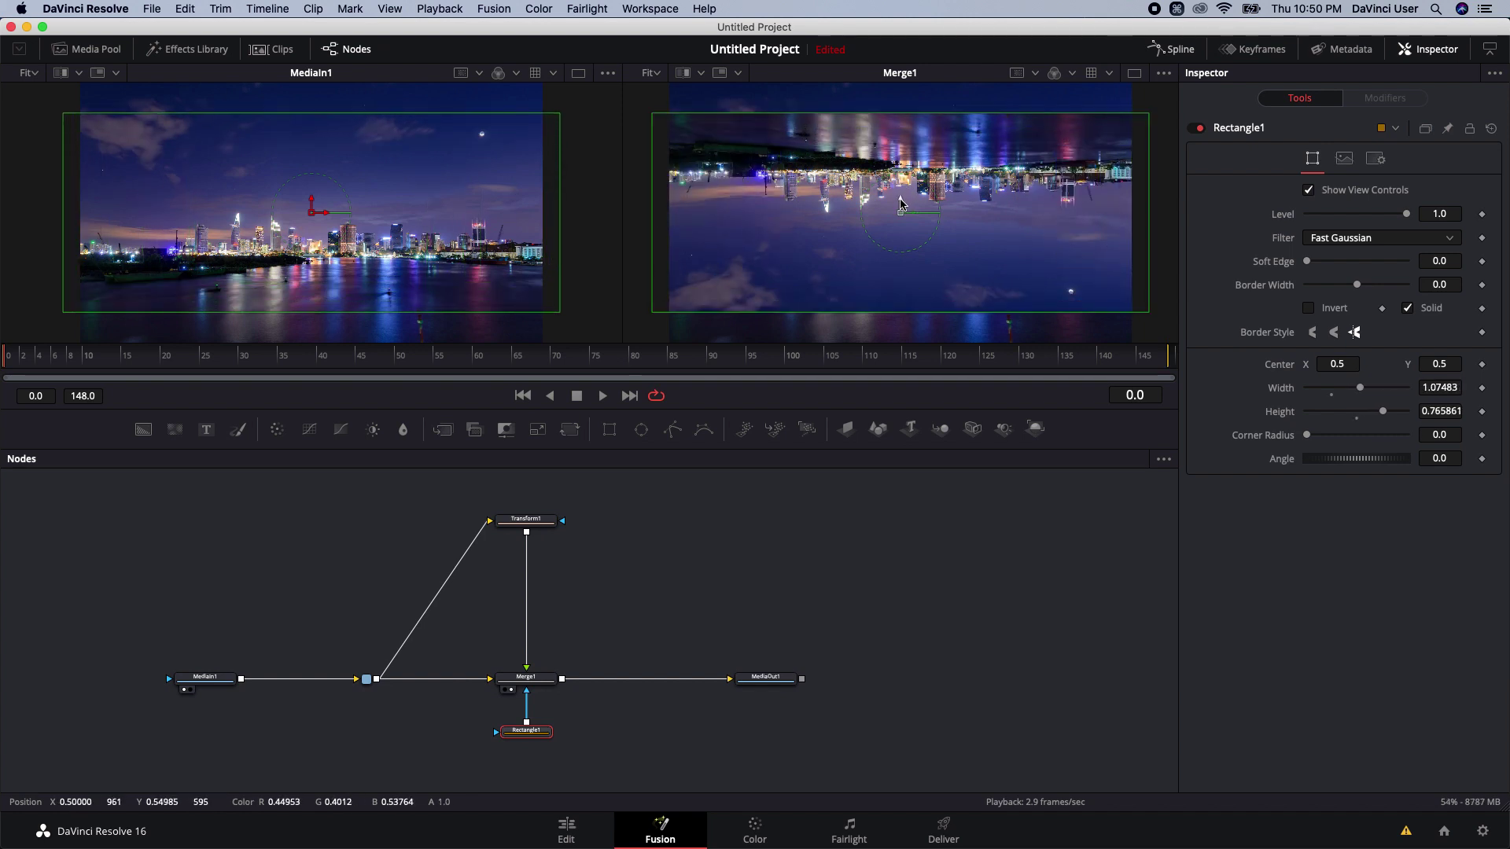
drag(900, 203, 880, 343)
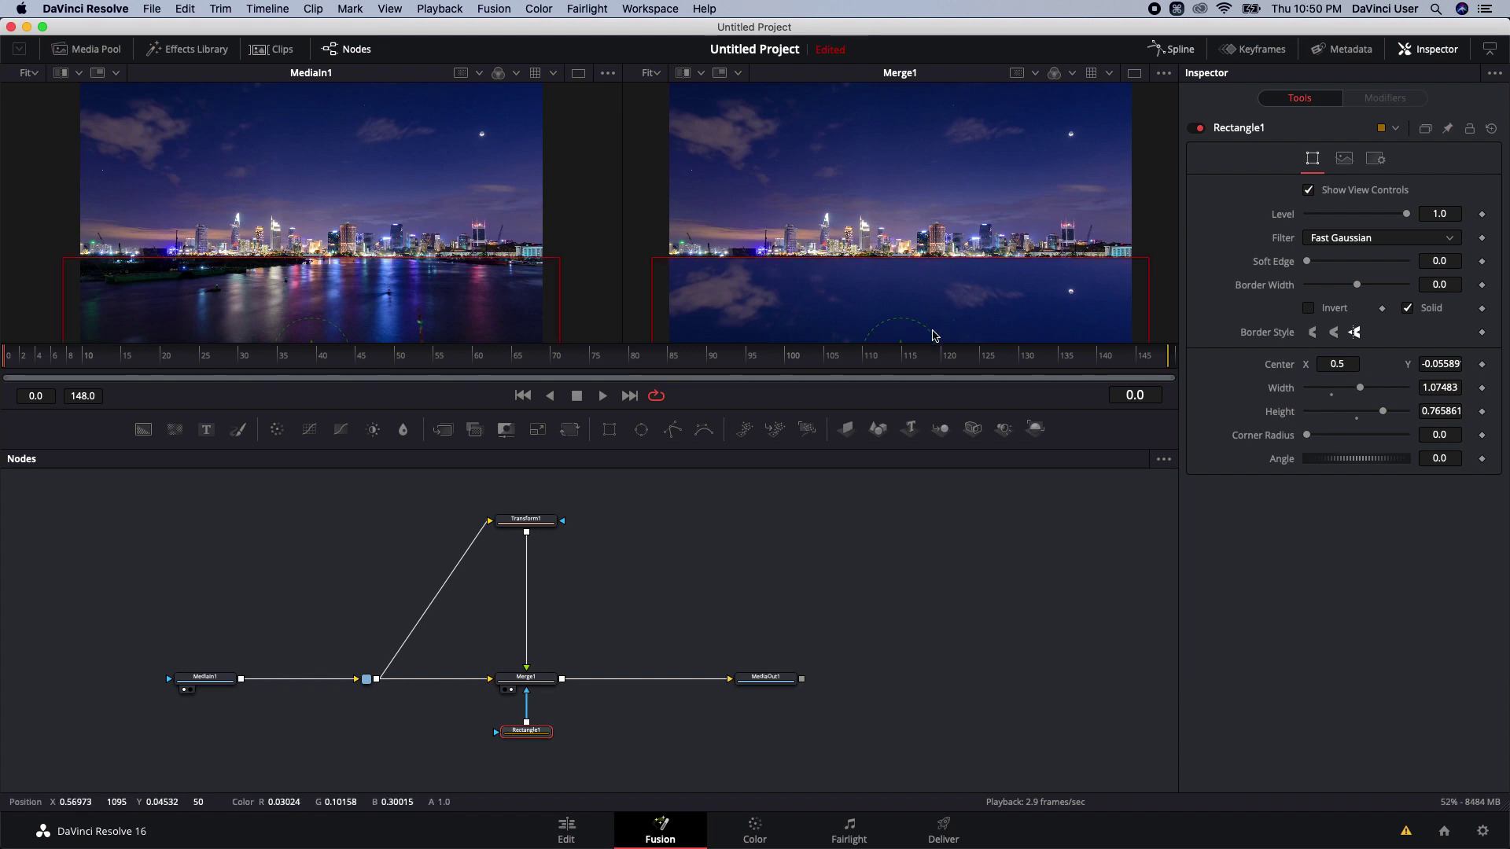
Move the flipped Transform1 image down to Center Y about 0.156 so the mirrored skyline meets the waterline
click(525, 521)
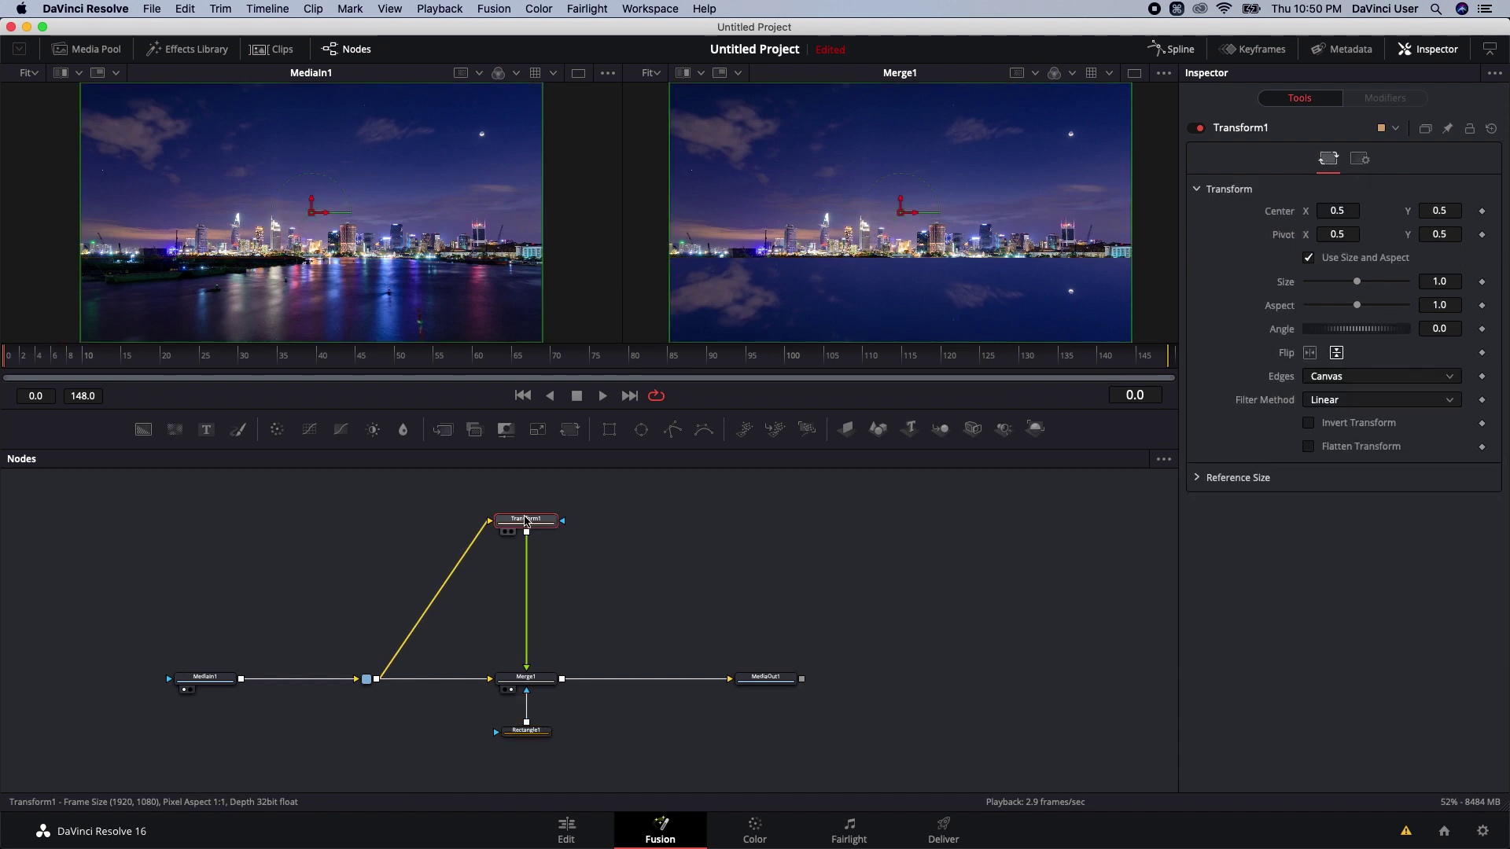
drag(902, 198, 896, 290)
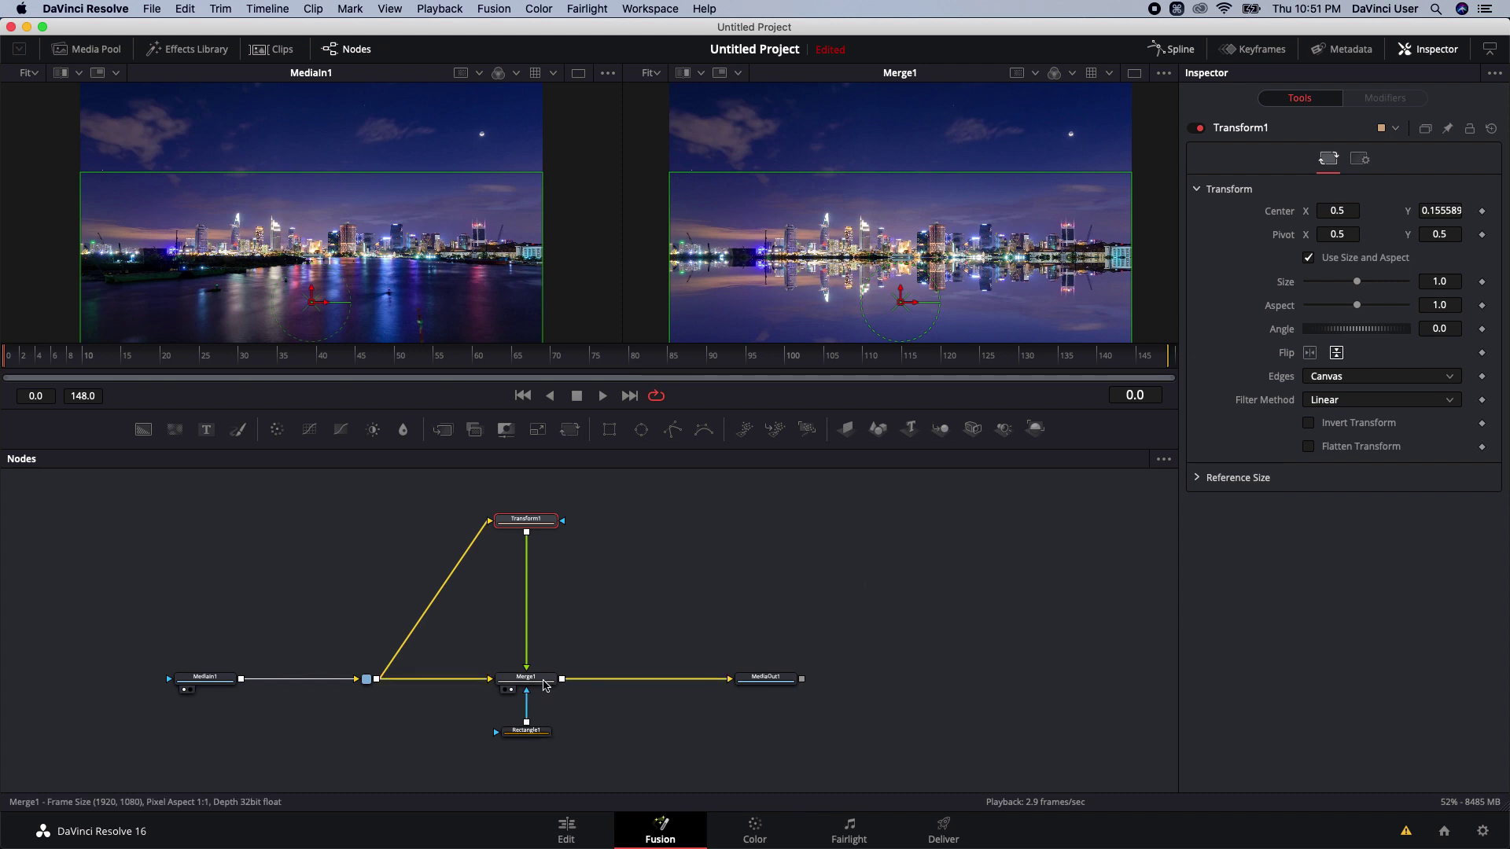
Set Merge1's Apply Mode to Overlay
click(536, 678)
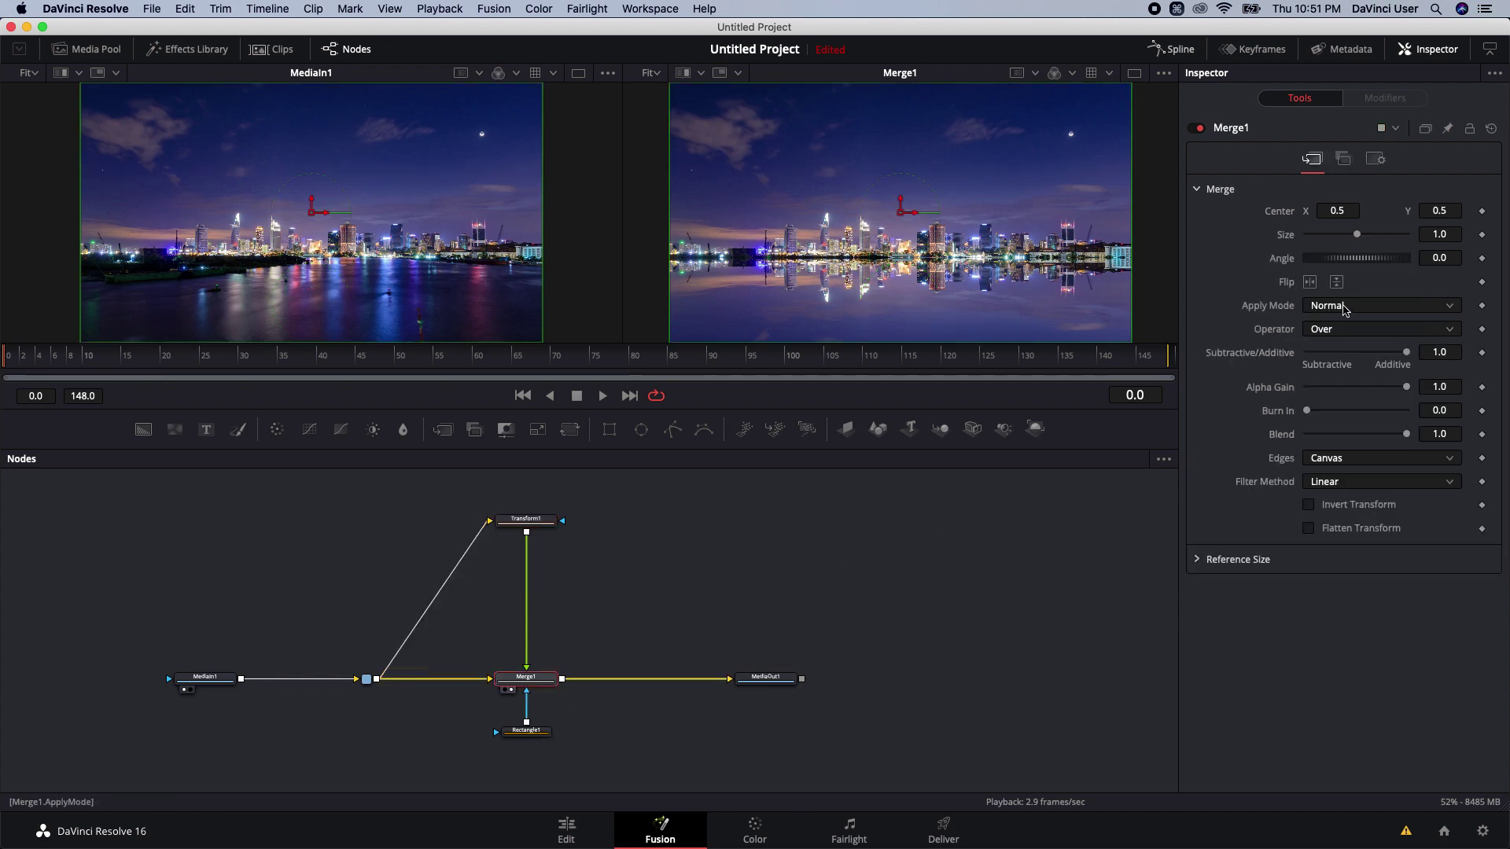
click(1343, 306)
click(1339, 396)
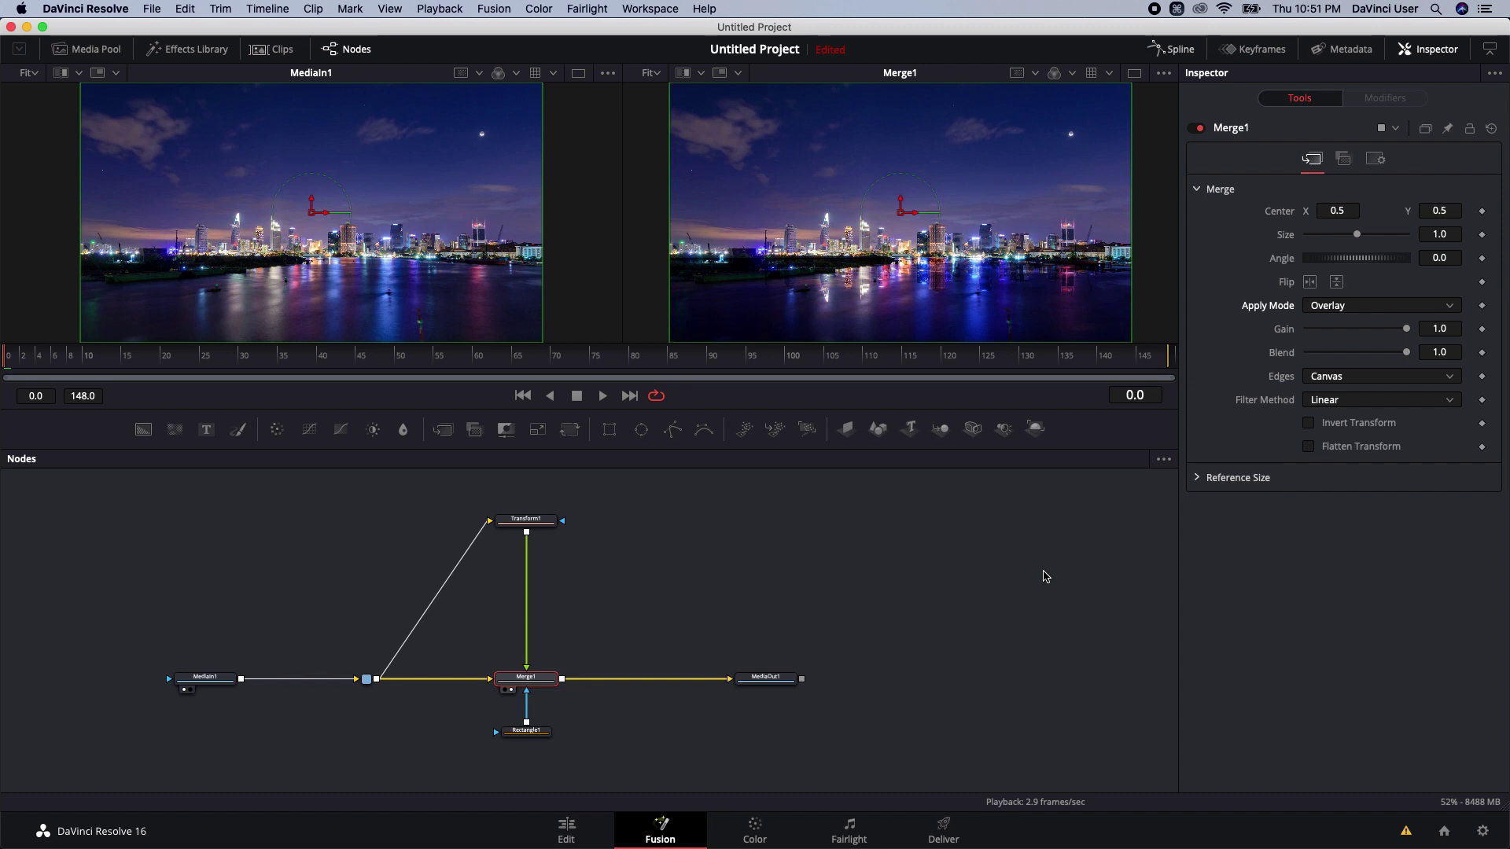
Add a Blur node after Transform1 and set its Blur Size to 7.9
scroll(947, 633, down, 1)
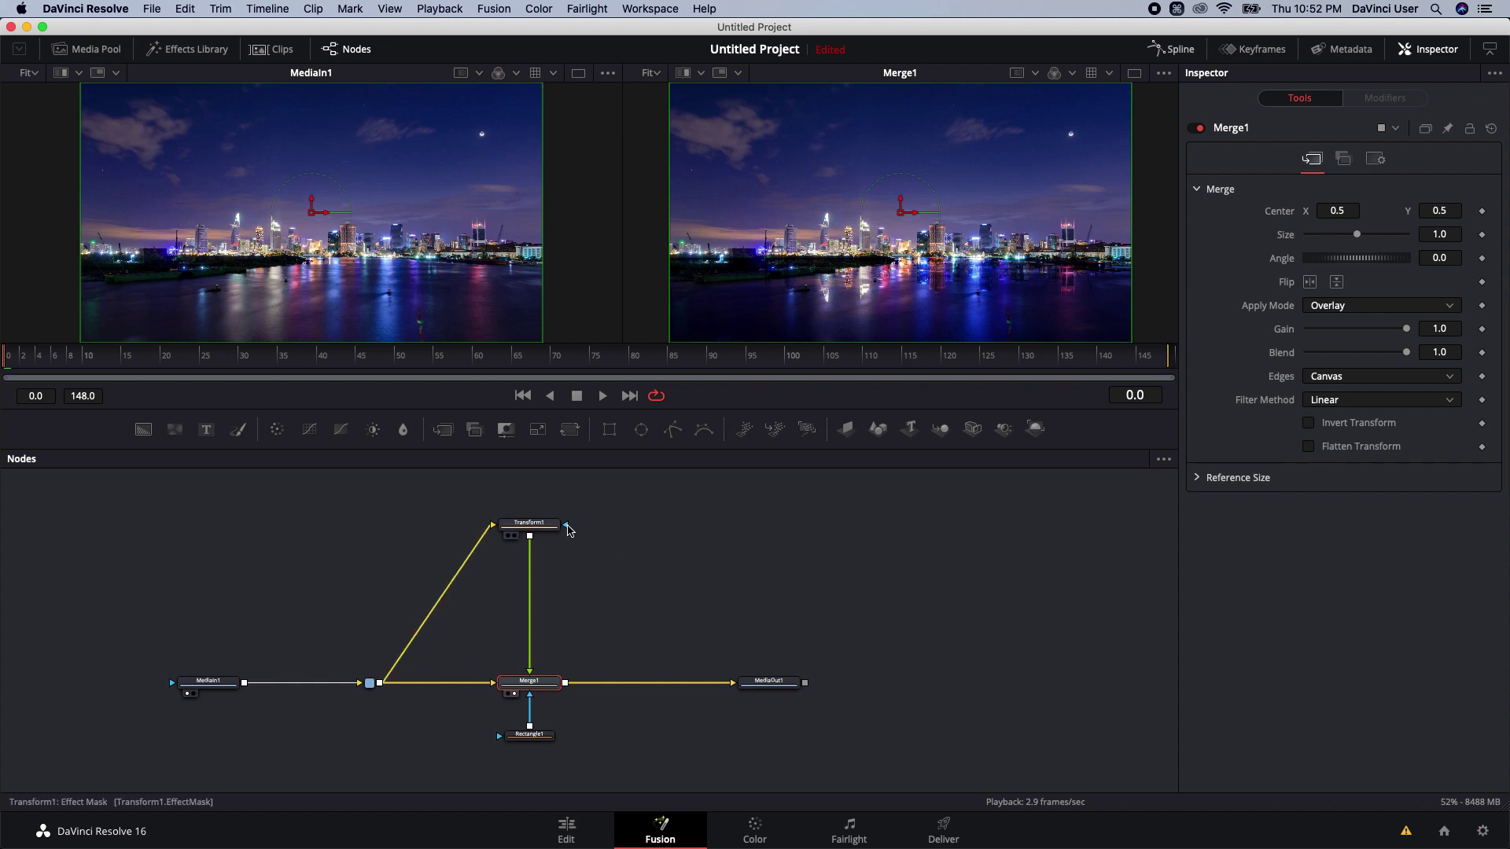
click(566, 527)
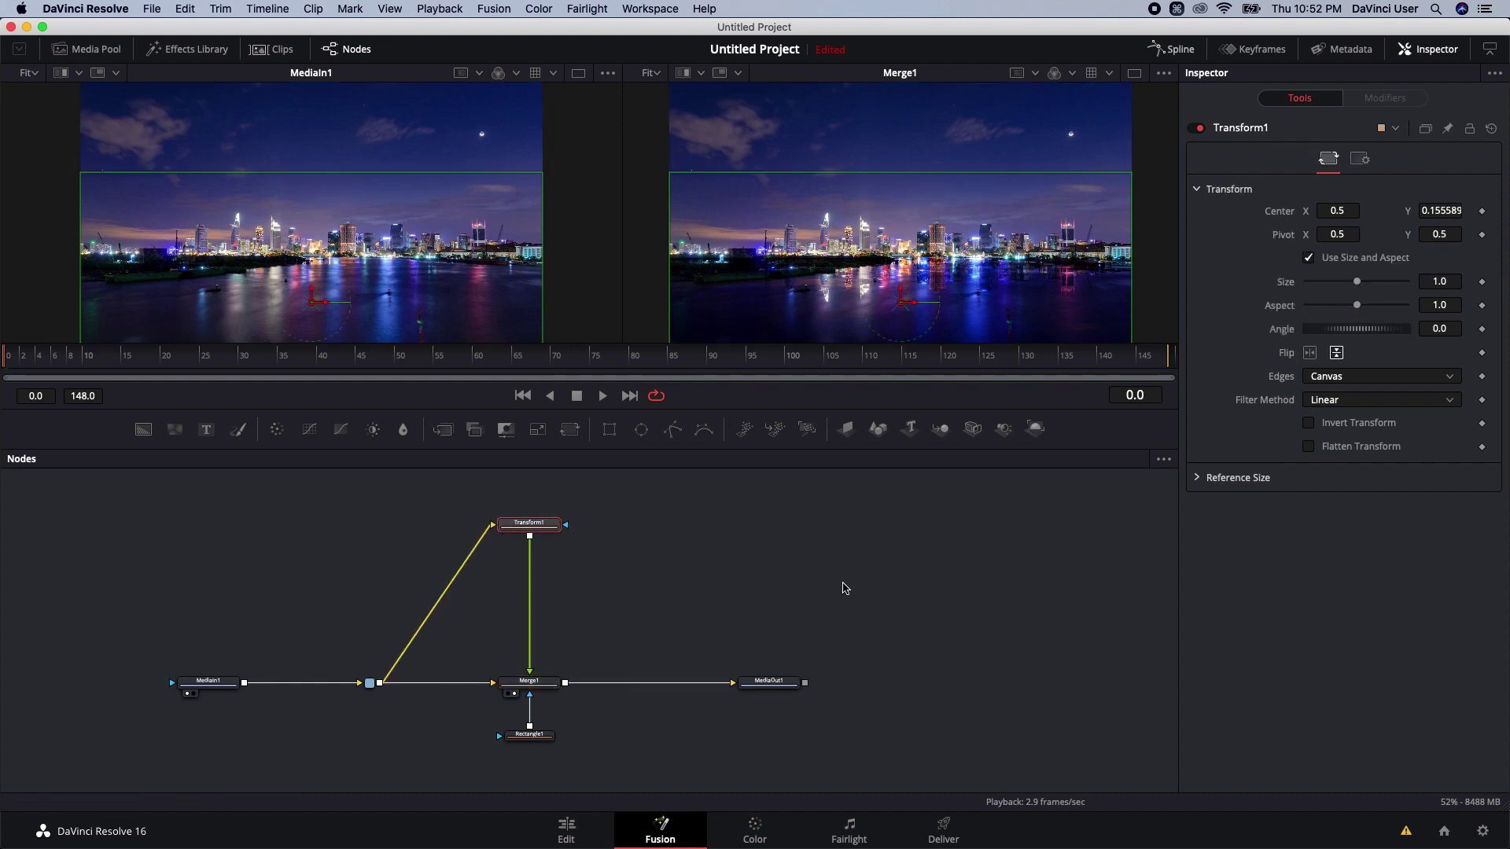
key(shift+space)
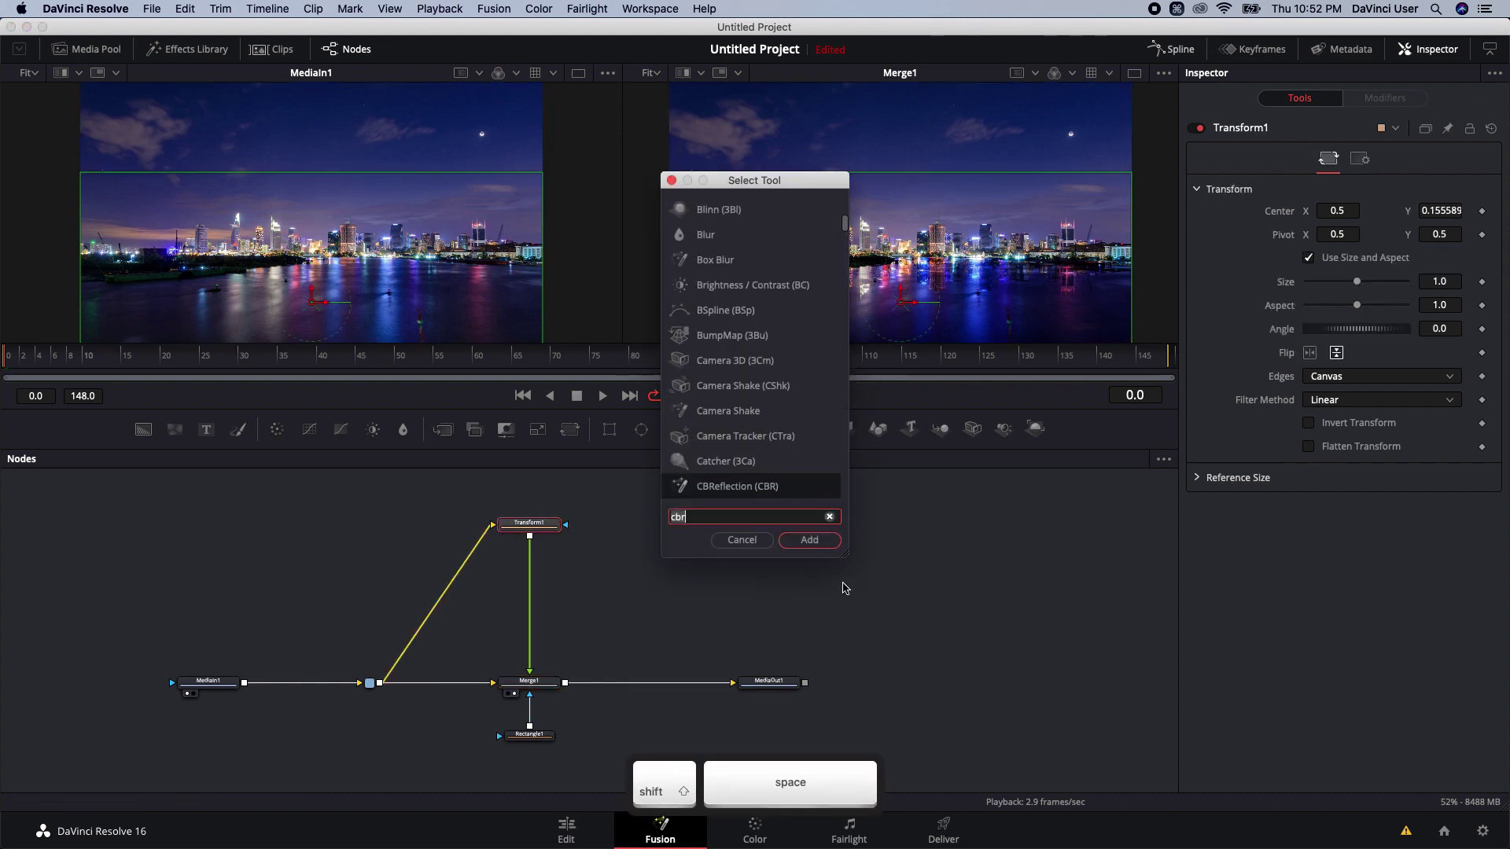
text(blur)
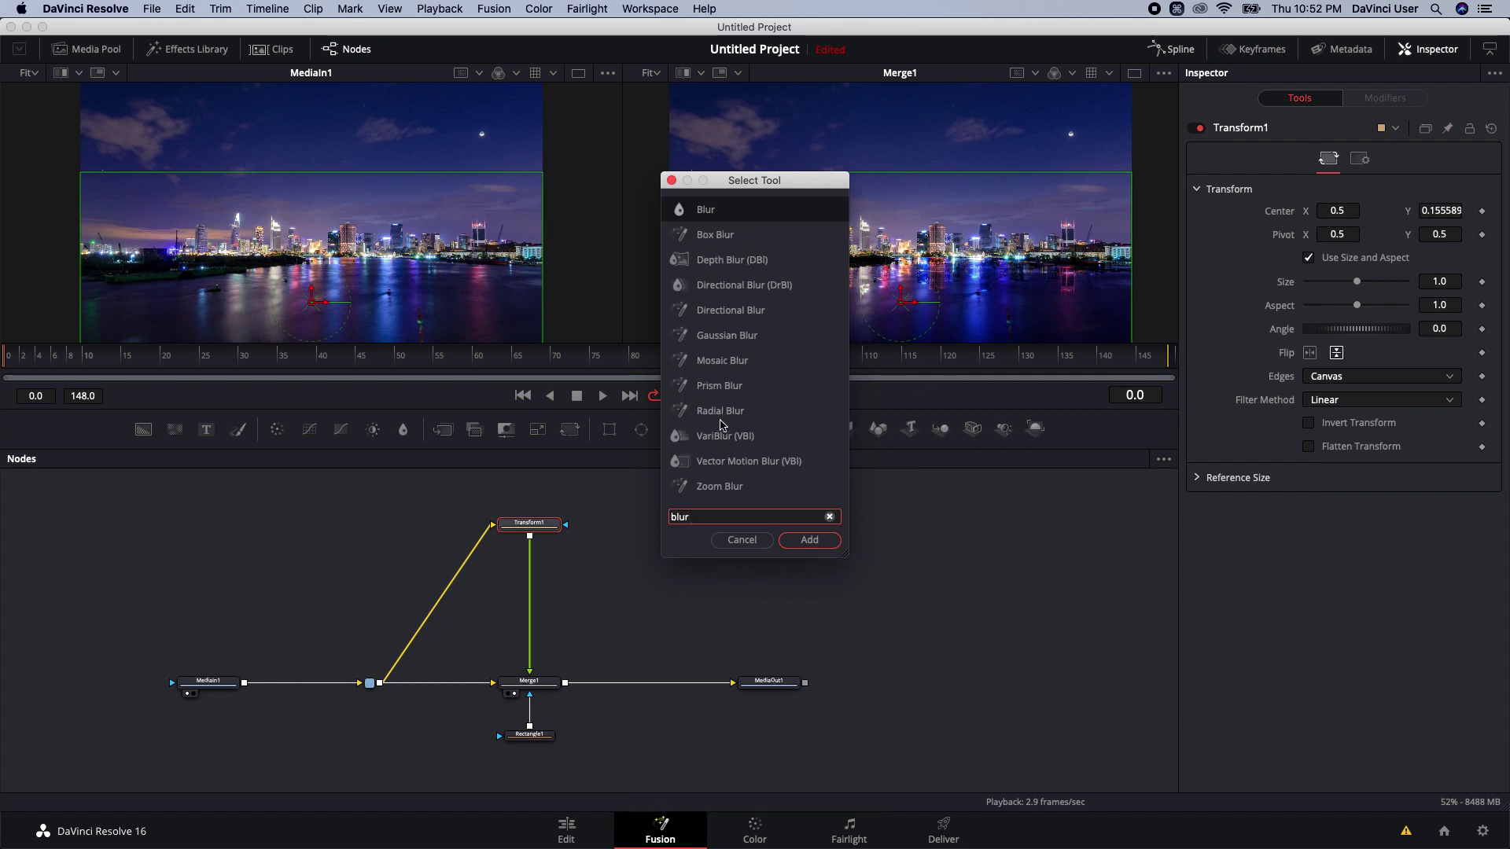
click(810, 540)
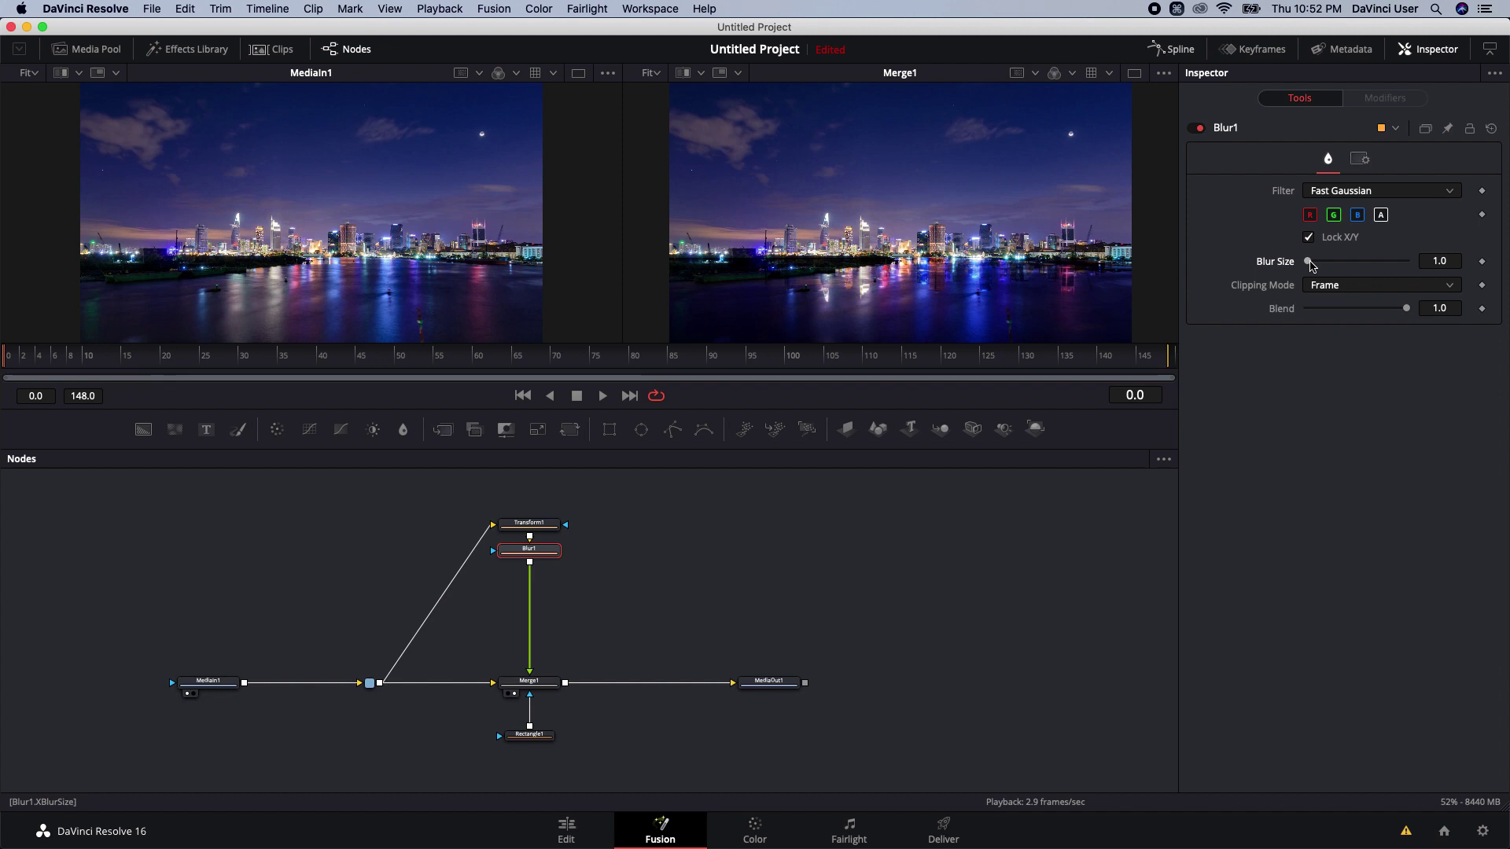
drag(1310, 262, 1315, 262)
Move the MediaIn1 node farther from the pipe router to make room between them
scroll(846, 540, left, 3)
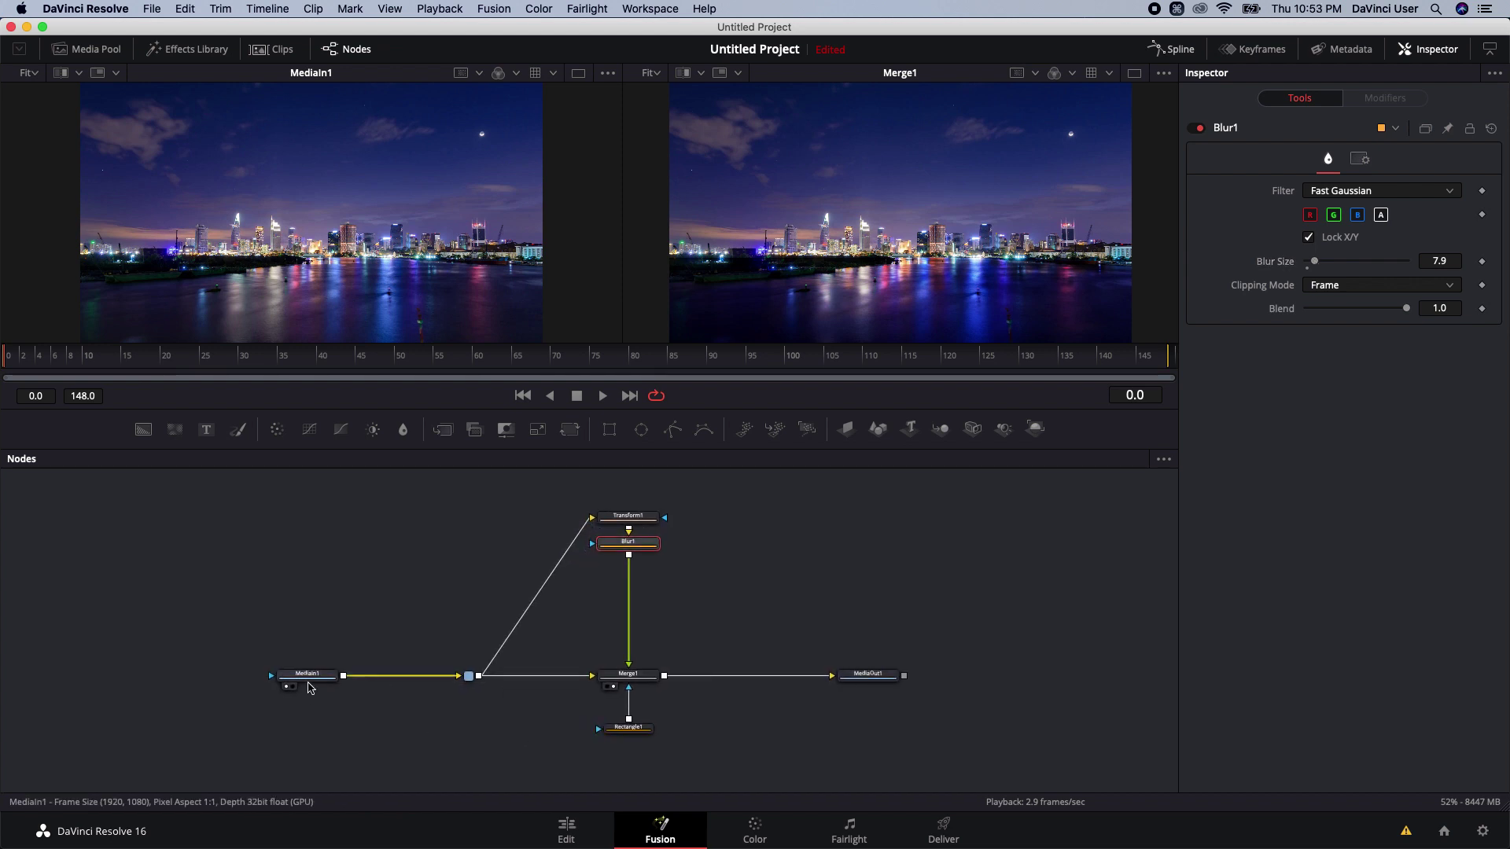
drag(217, 688, 177, 687)
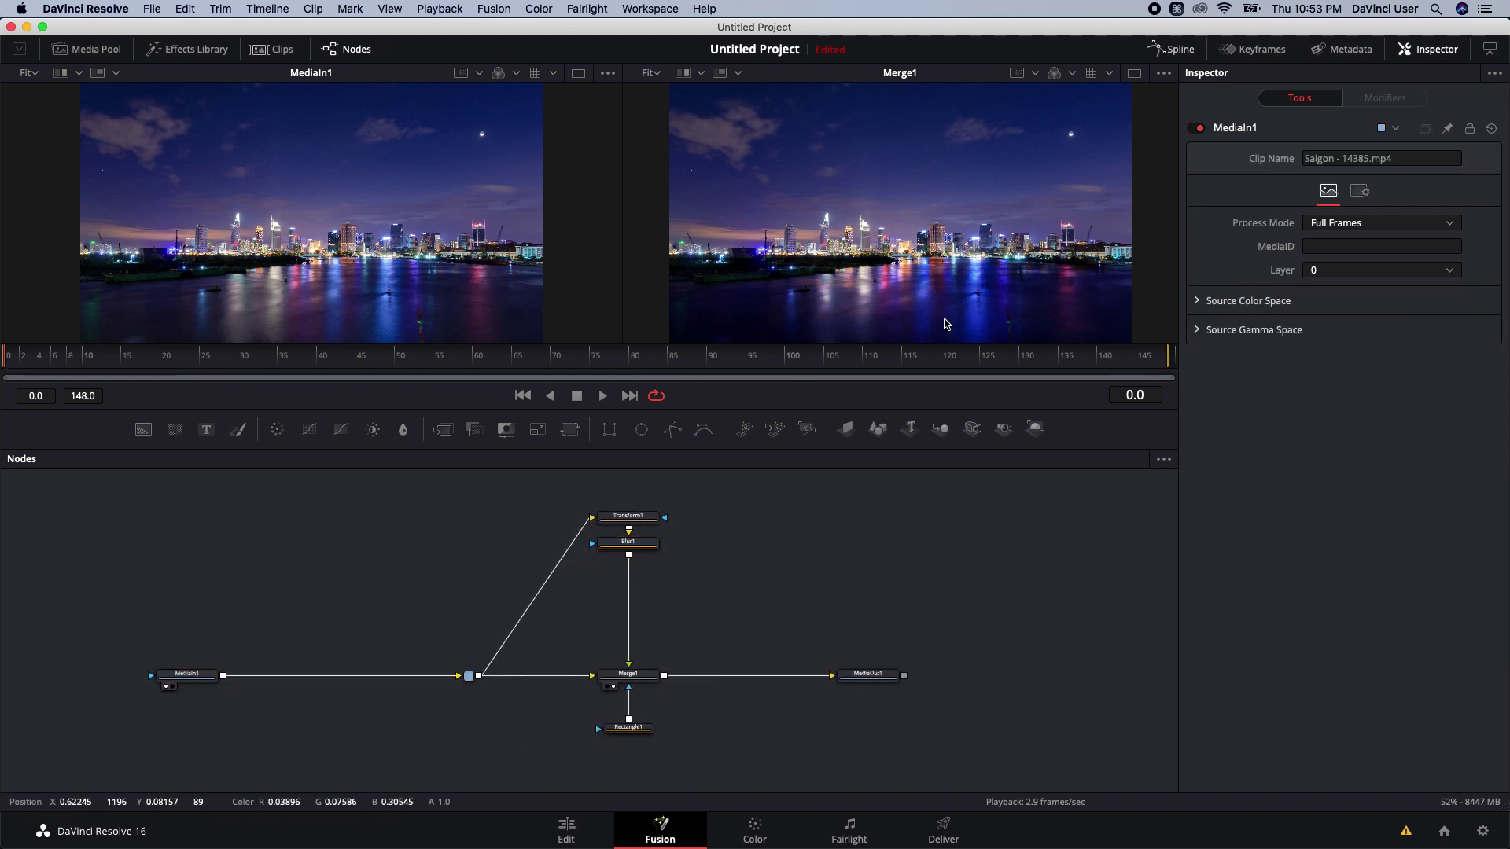
scroll(391, 570, left, 1)
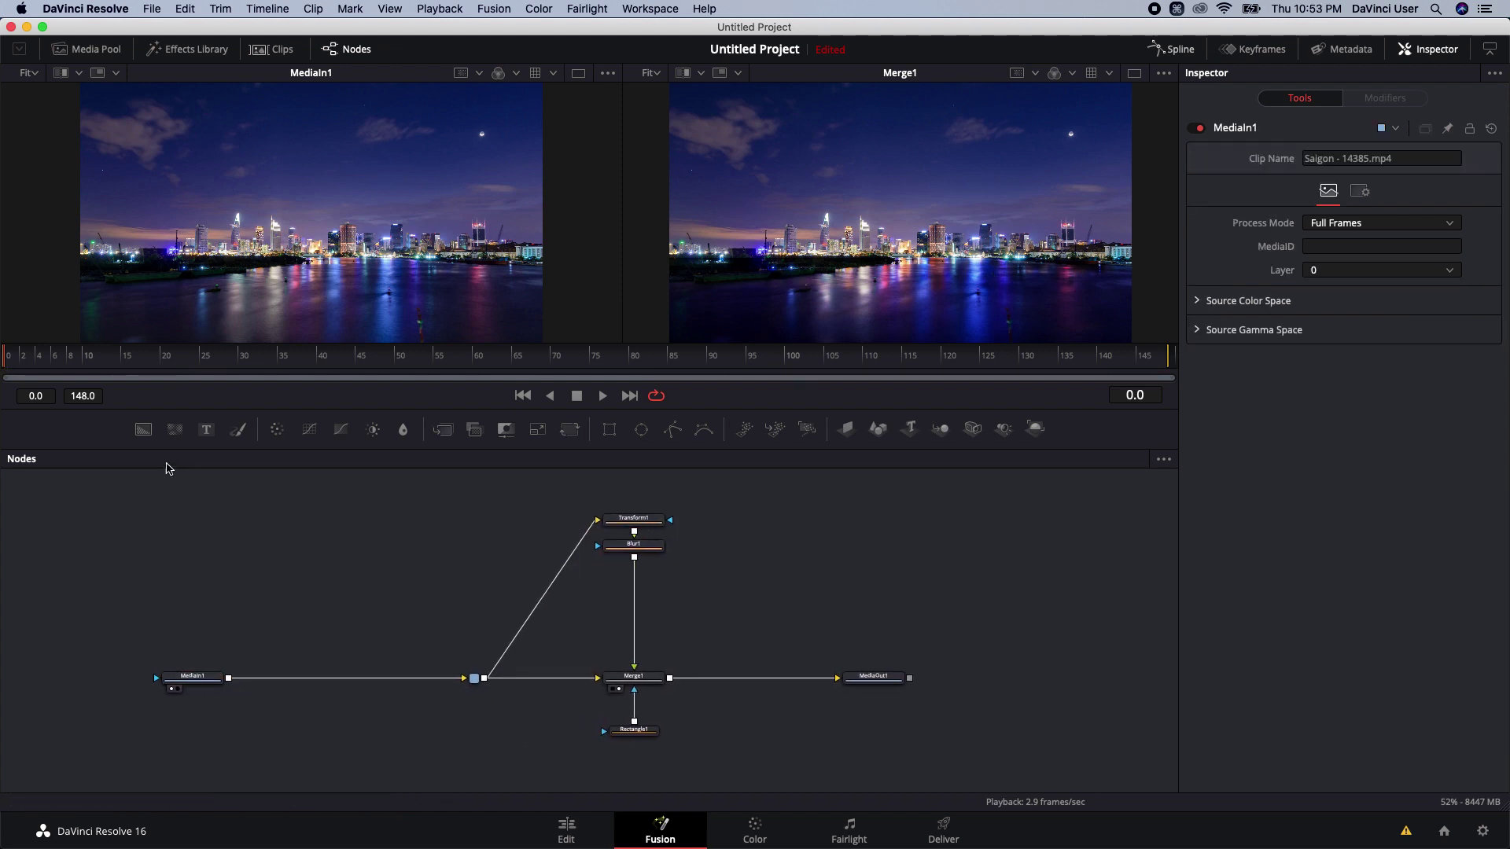
Merge a Text node reading "TEXT" between MediaIn1 and the pipe router, and raise it to Center Y about 0.539
drag(205, 434, 228, 681)
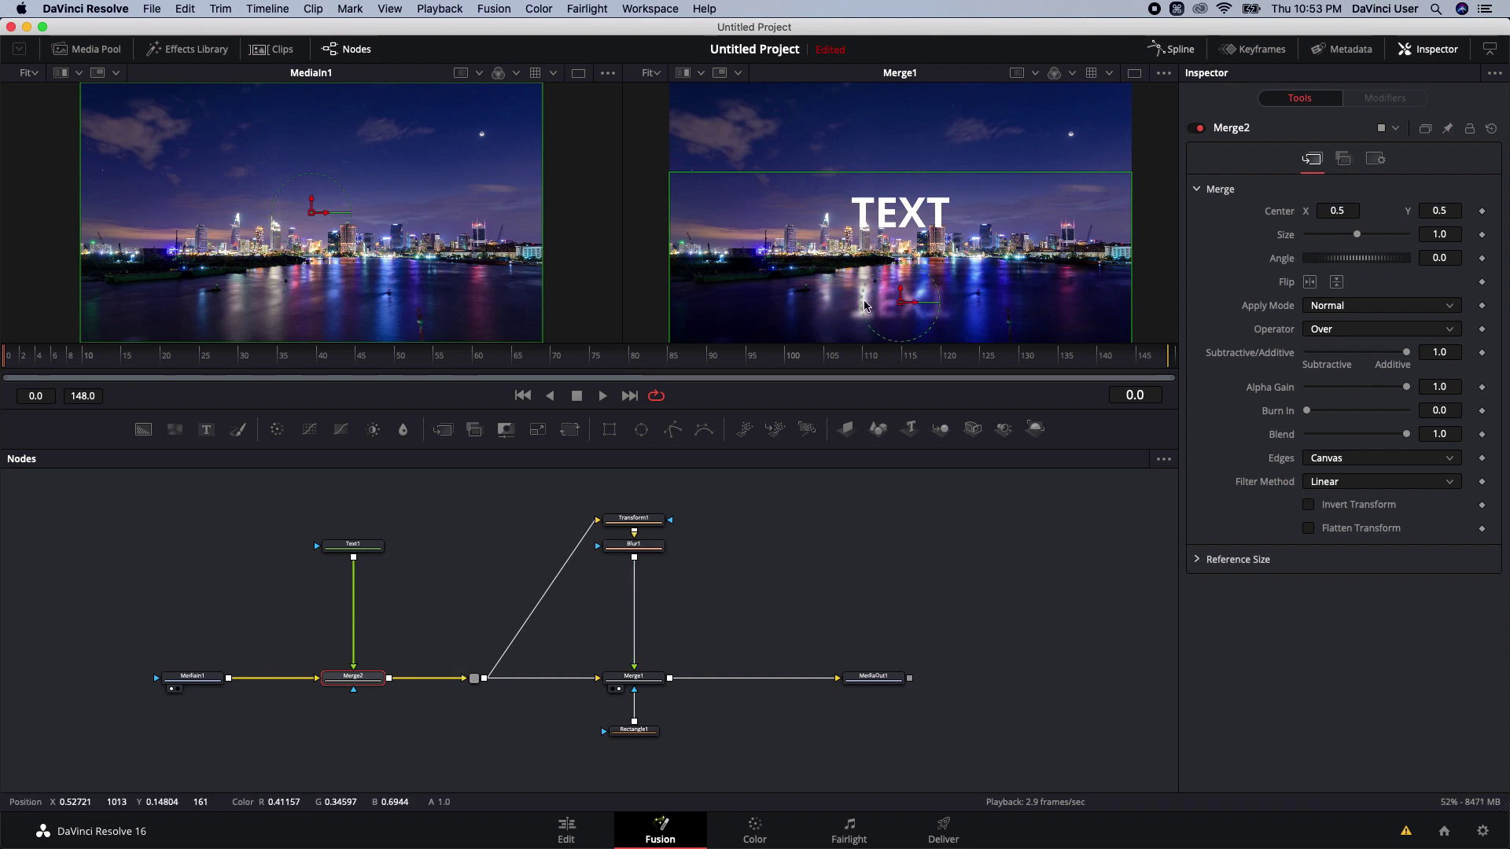
drag(910, 312, 892, 281)
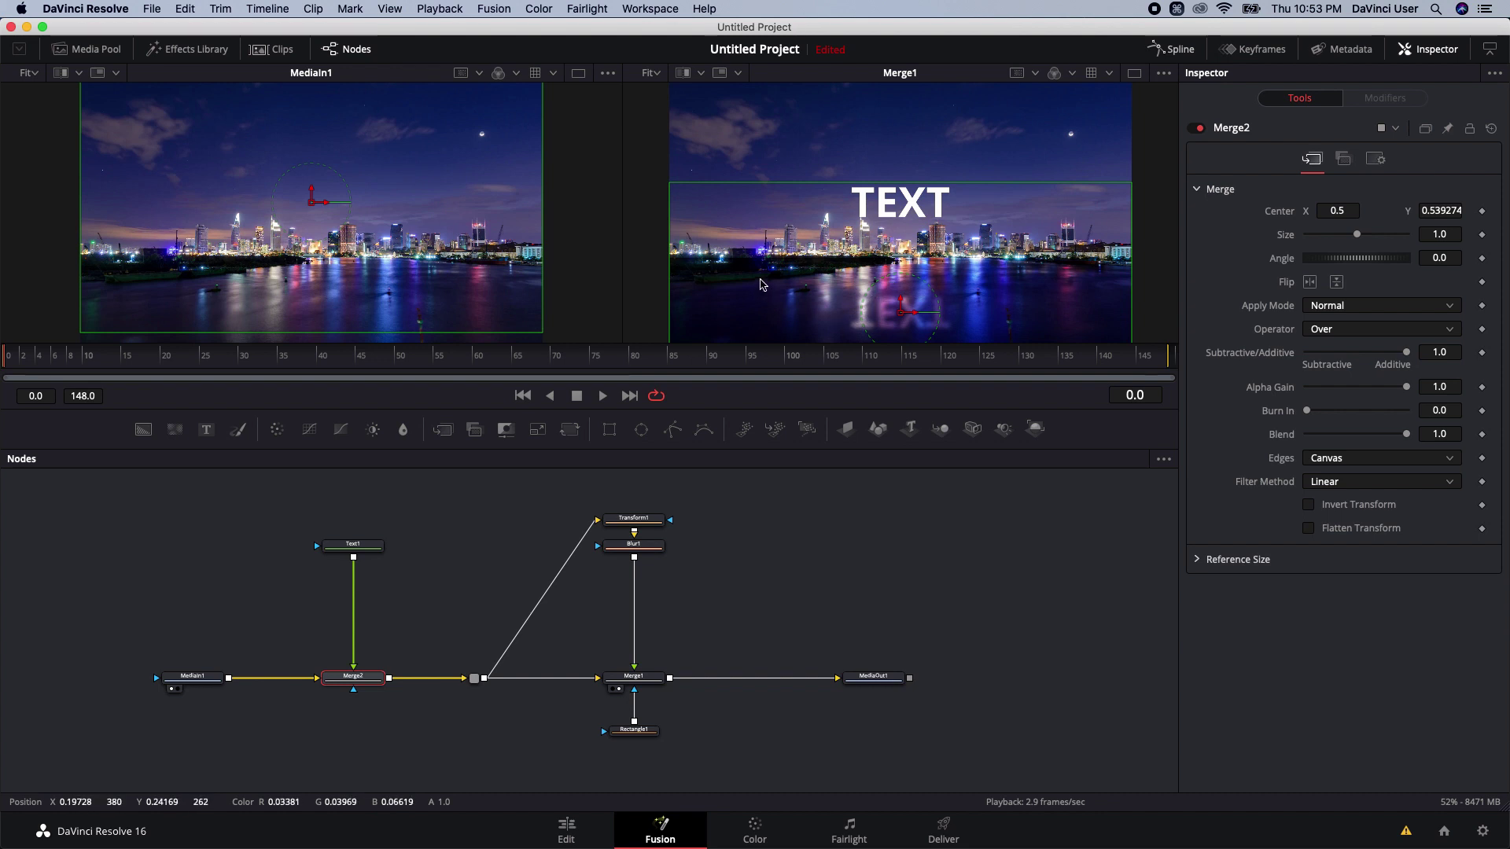
click(876, 521)
scroll(875, 521, right, 2)
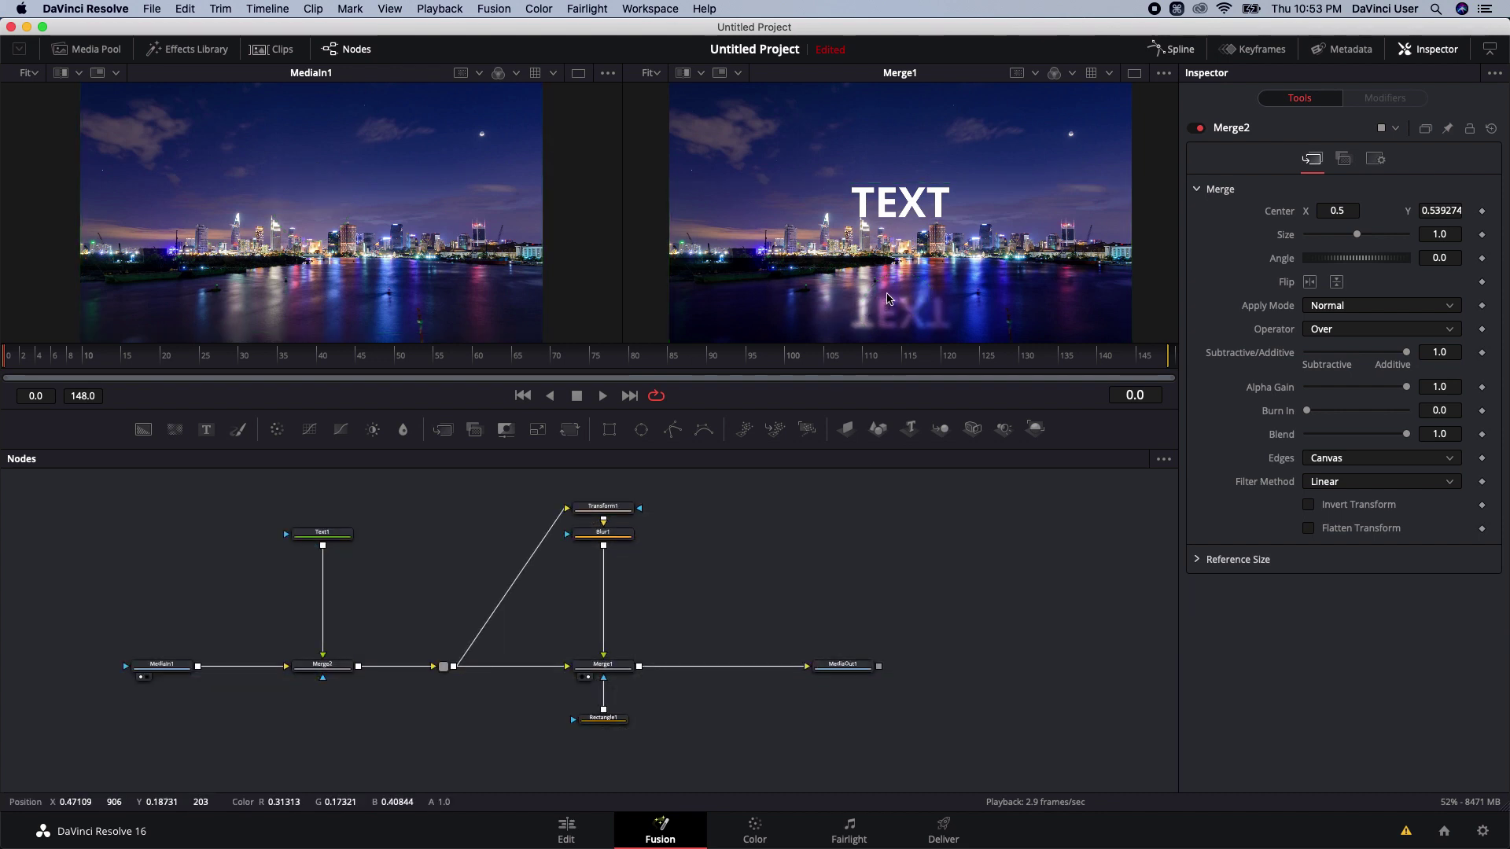
Add a Displace node directly after Blur1
click(629, 537)
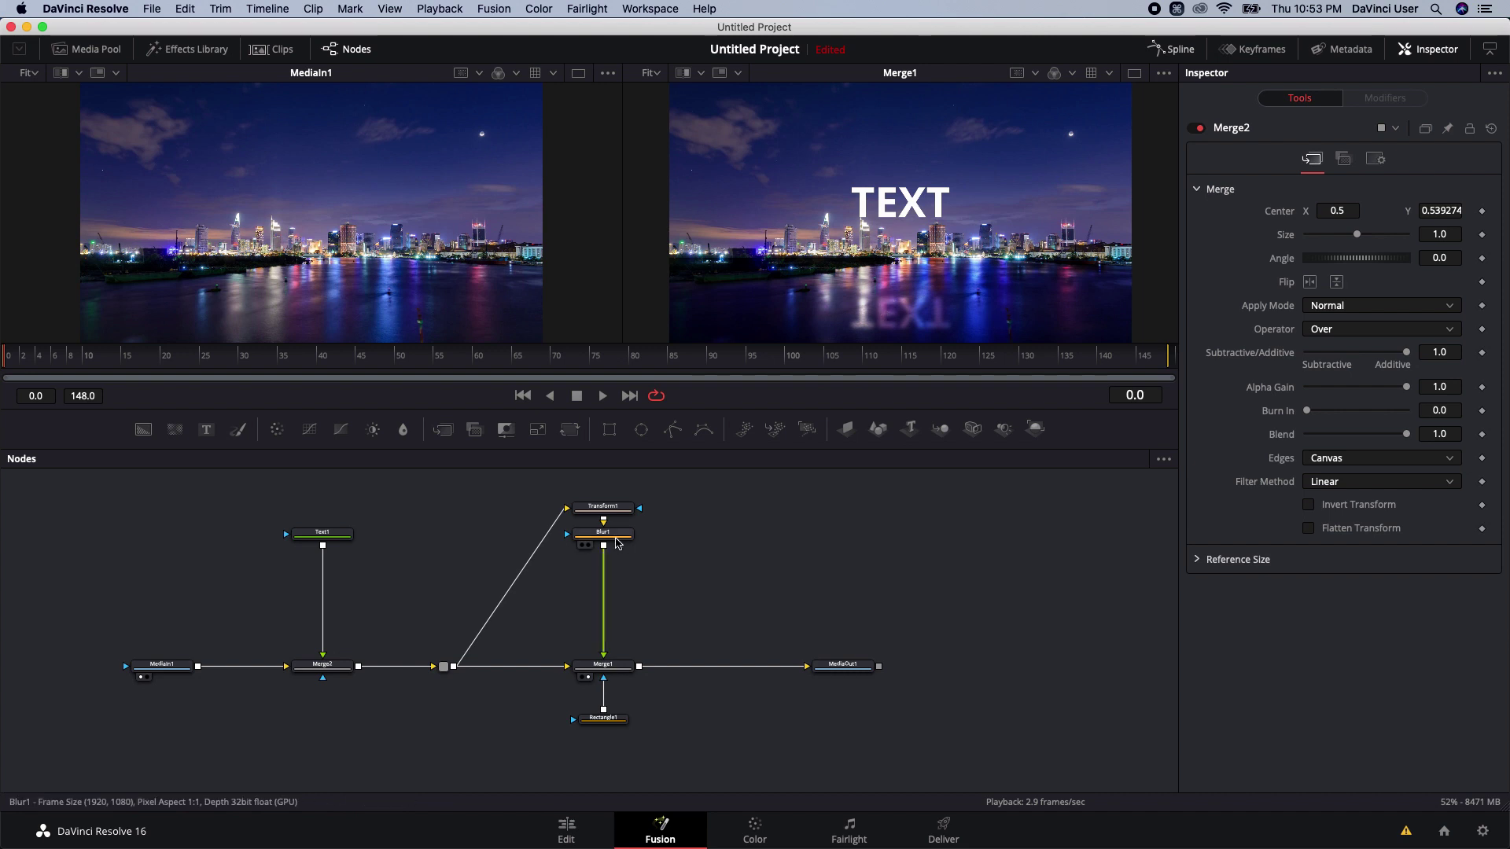
key(shift+space)
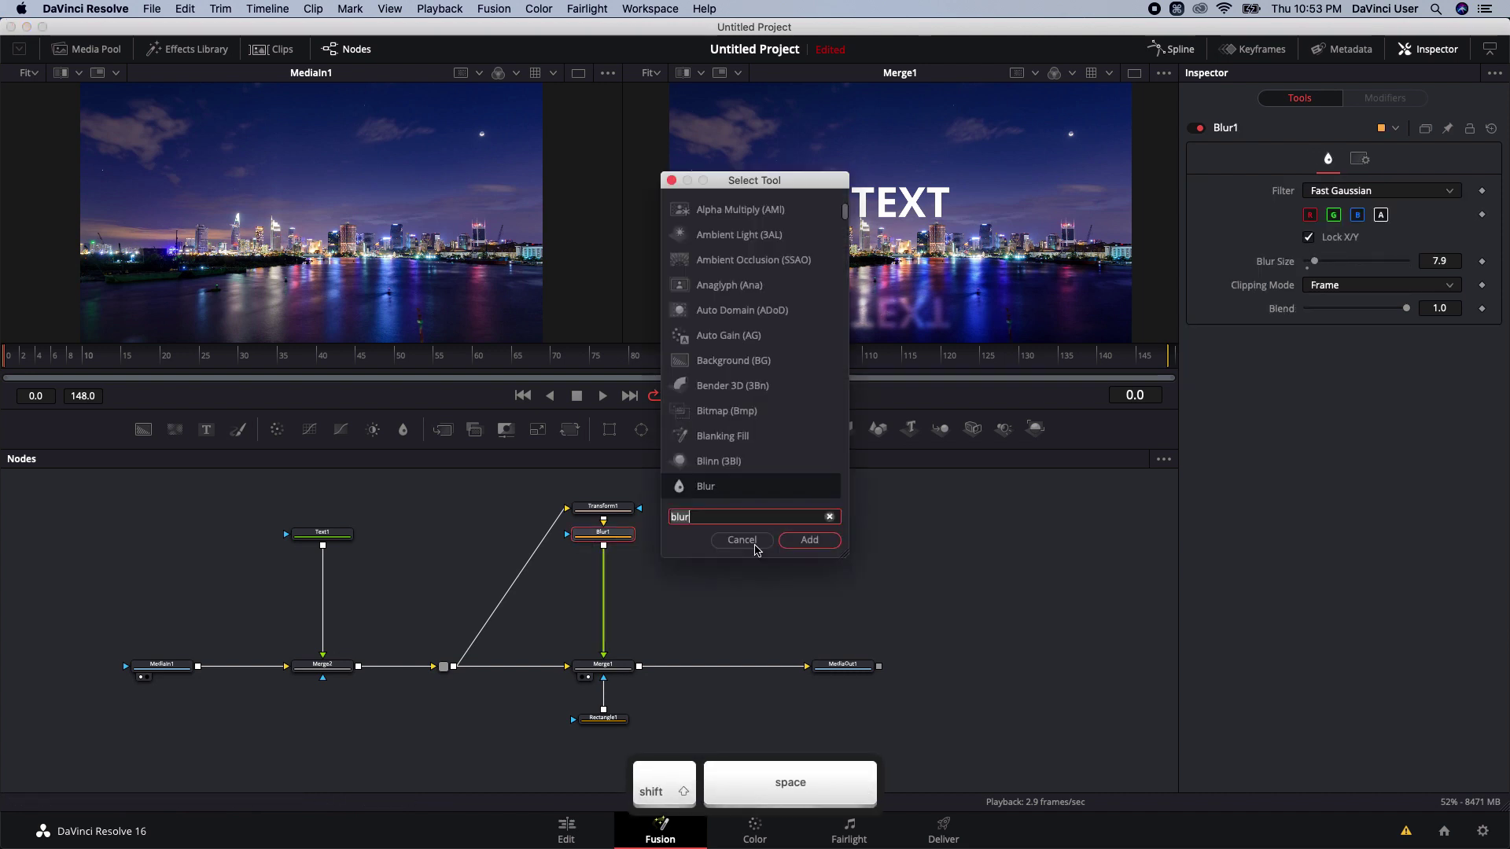
text(disp)
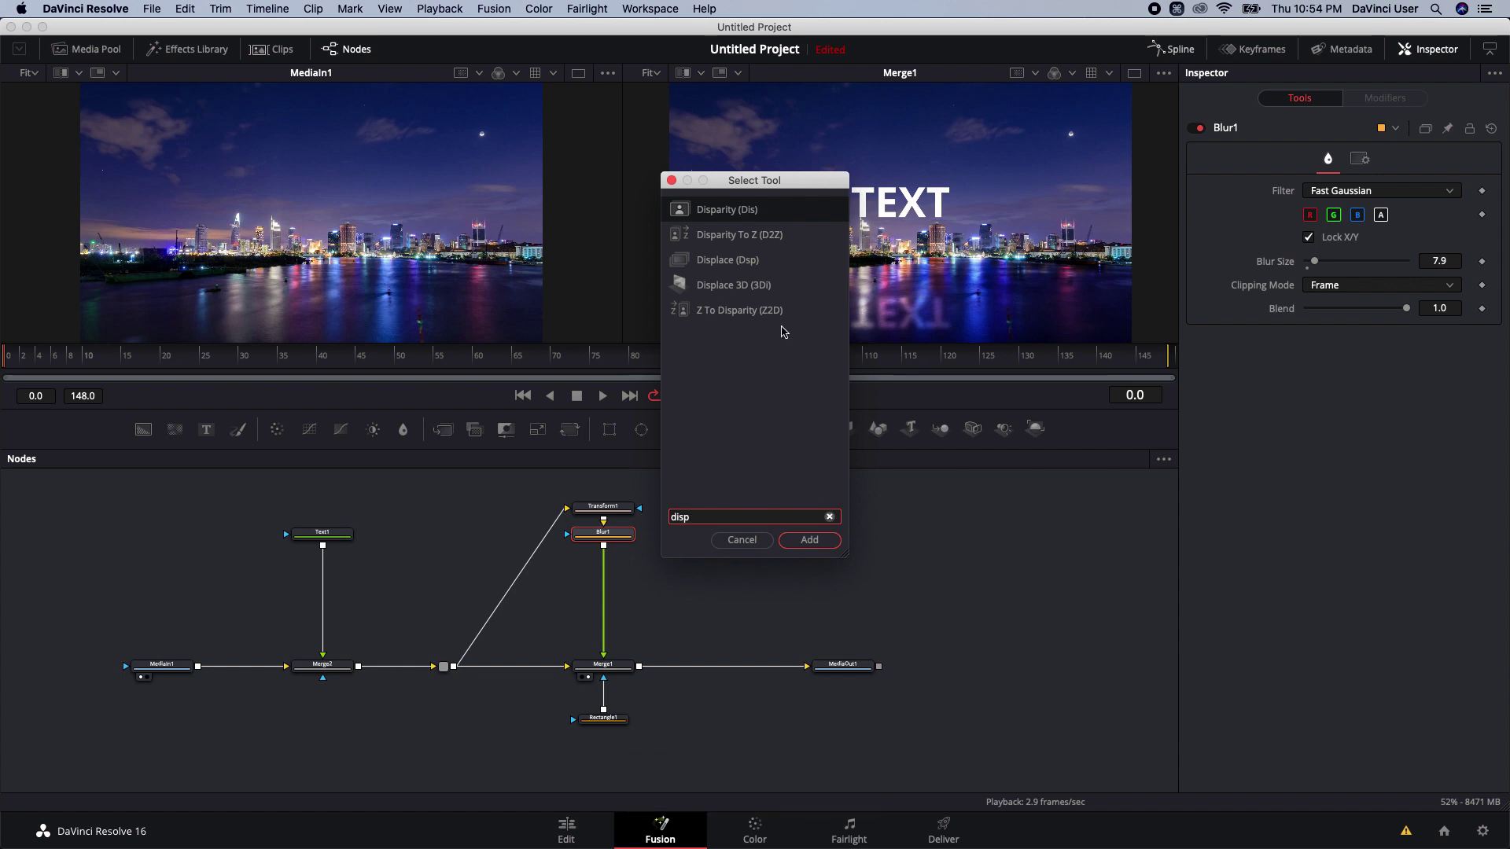
click(728, 259)
click(809, 540)
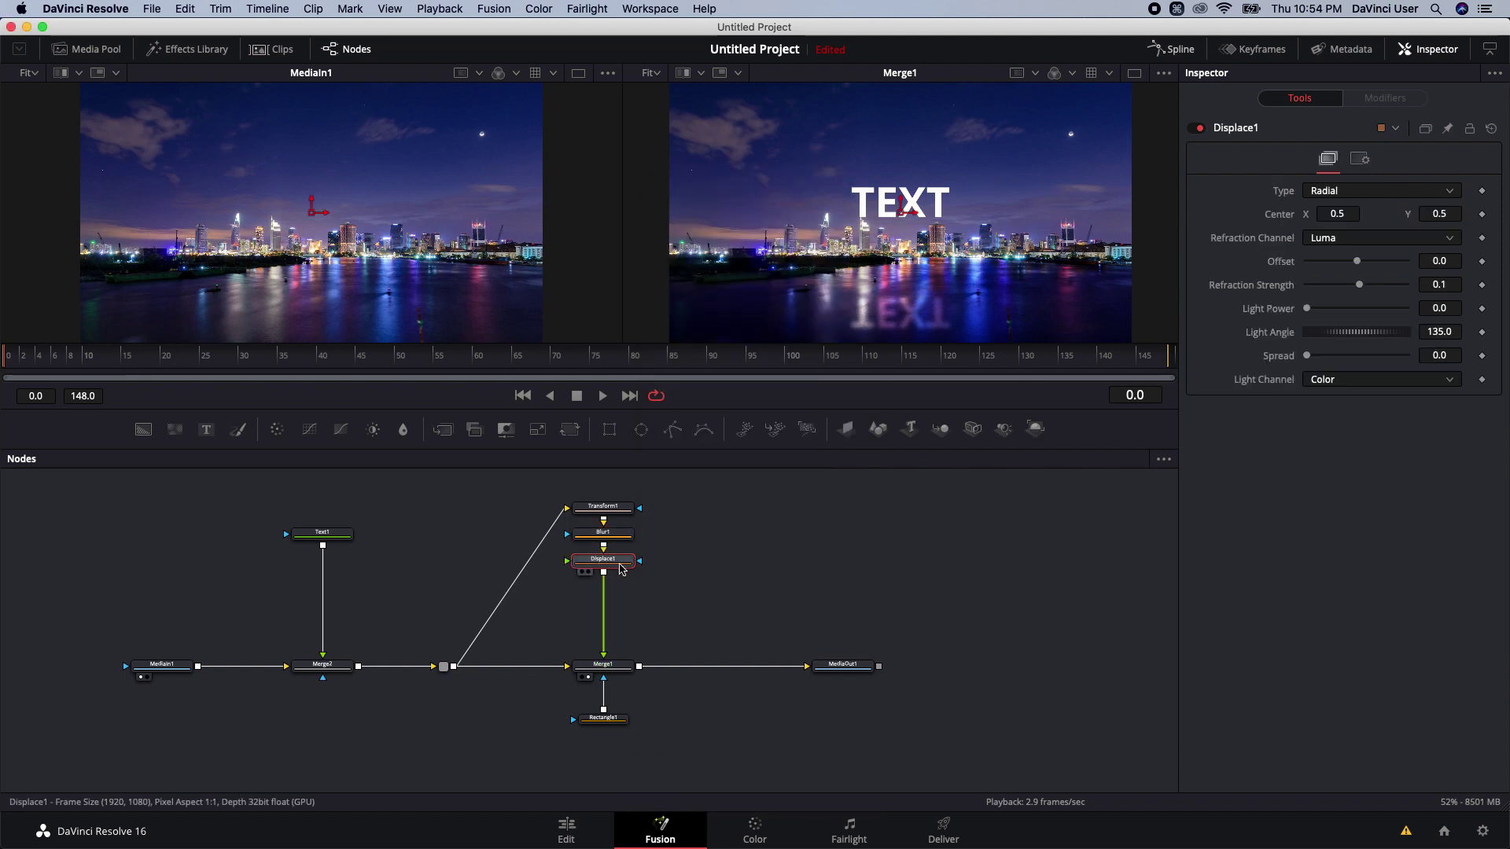
Feed a Fast Noise node into Displace1's foreground, with Contrast about 1.89 and Seethe Rate about 0.134
drag(175, 429, 610, 565)
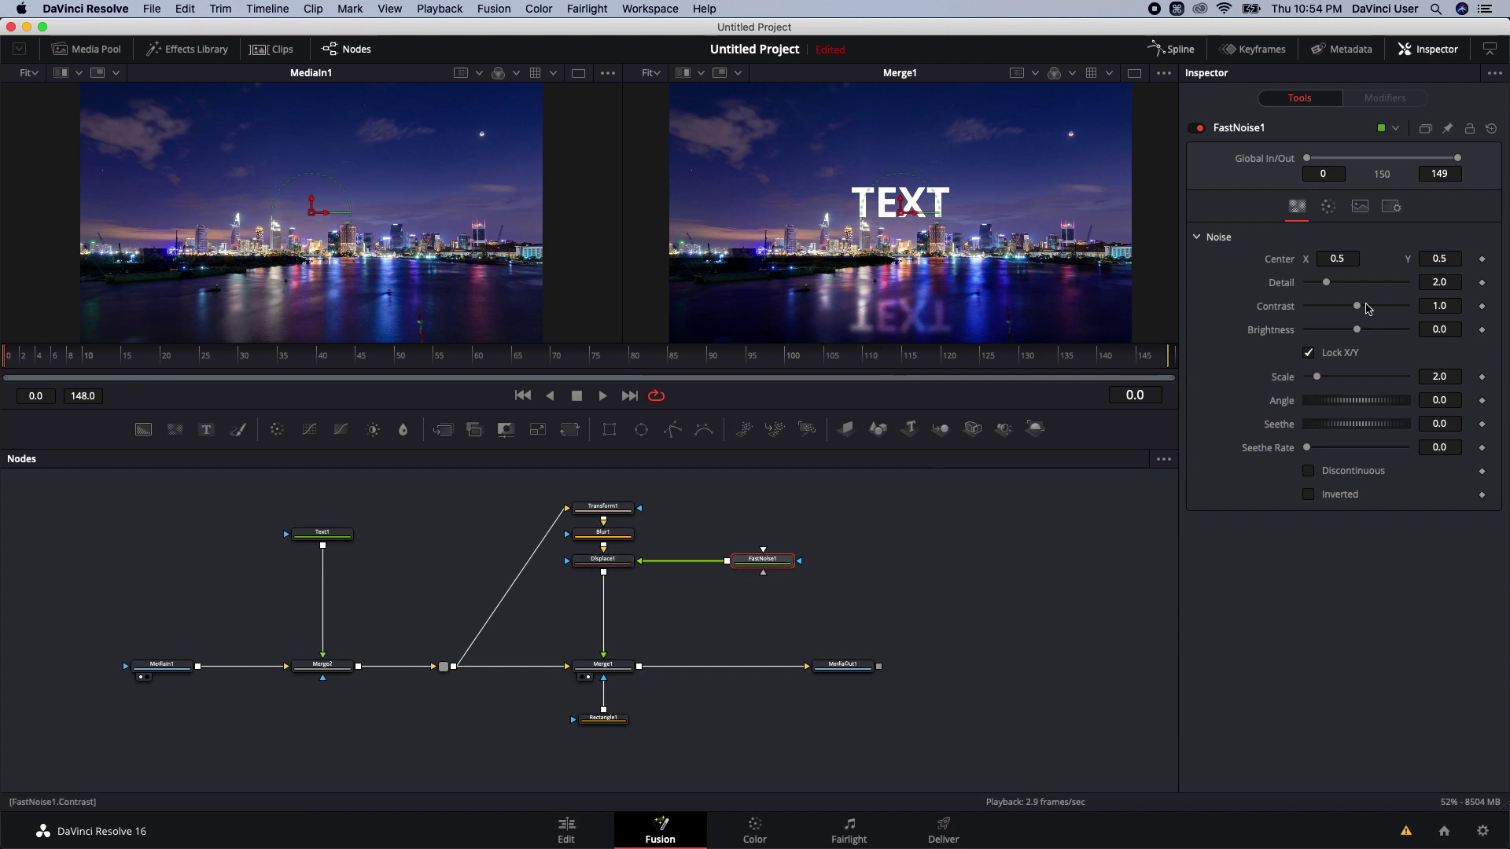
drag(1360, 308, 1367, 309)
drag(786, 561, 782, 534)
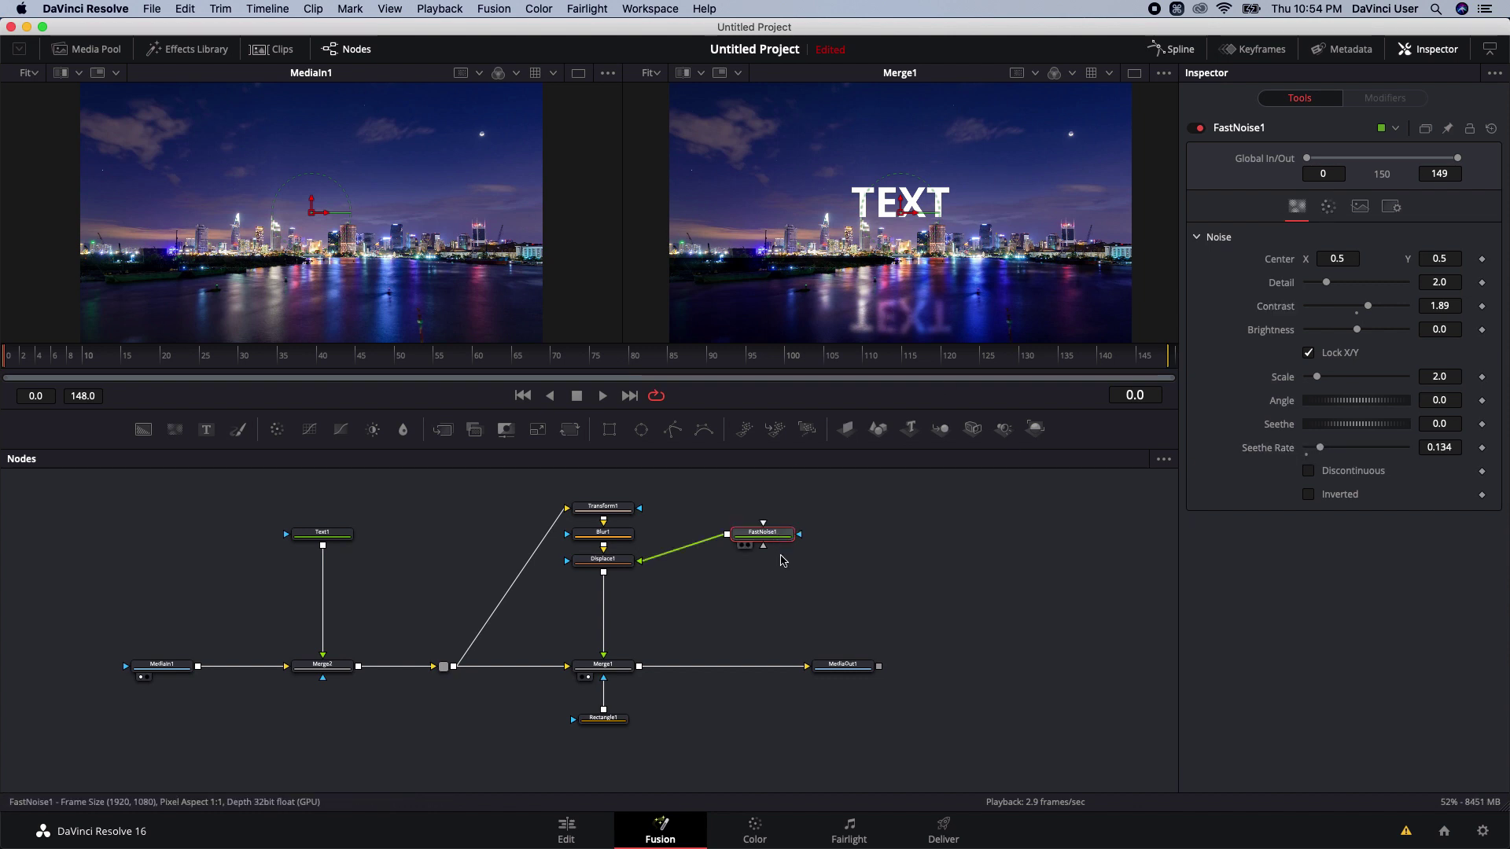
key(ctrl+z)
View FastNoise1 in the second viewer and set its Contrast to about 2.46 and Scale to about 8.66
key(space)
key(2)
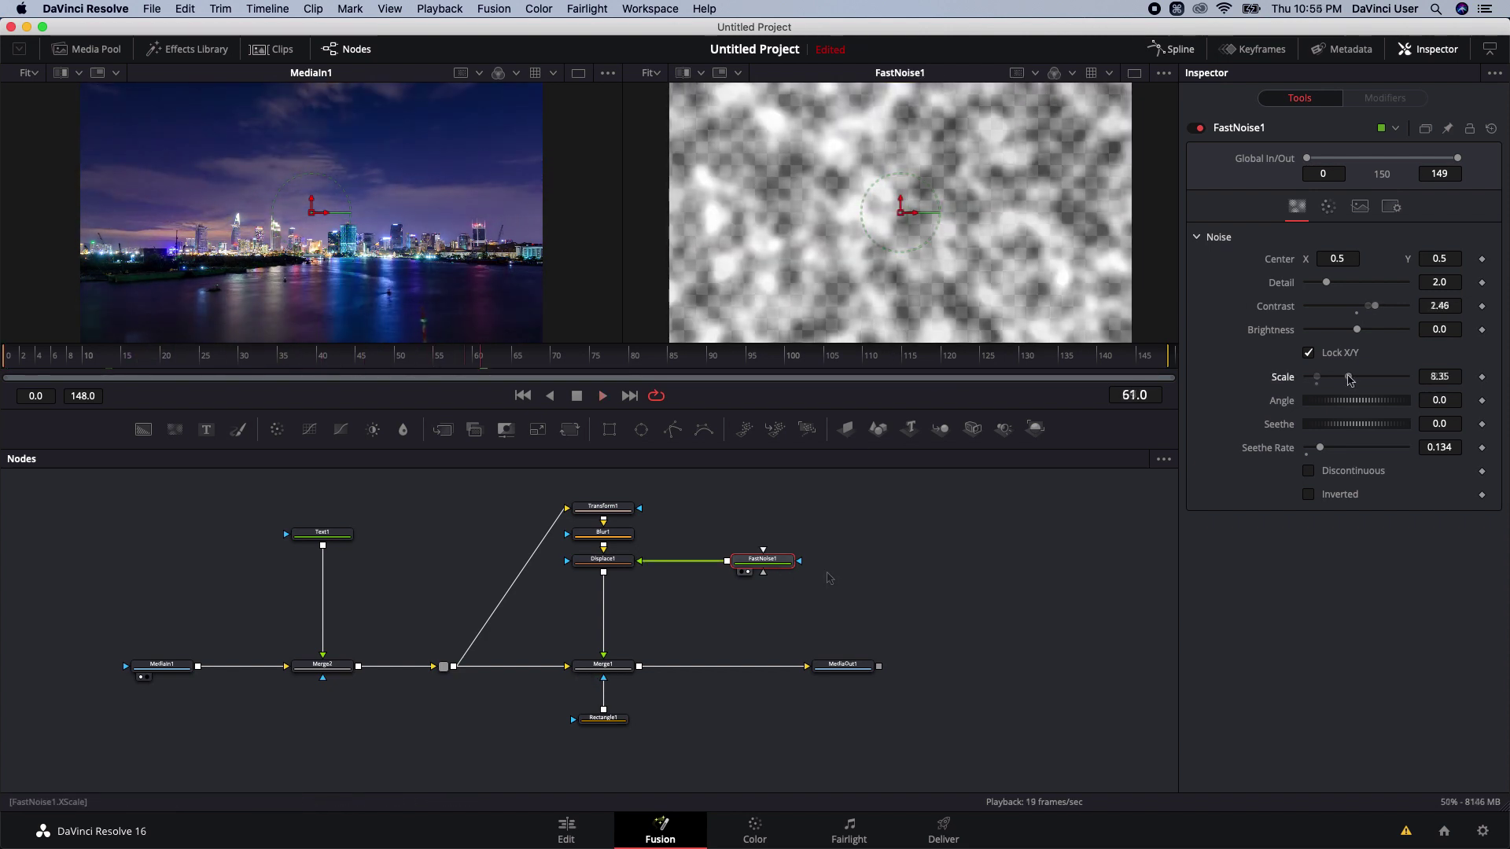
drag(1342, 377, 1349, 376)
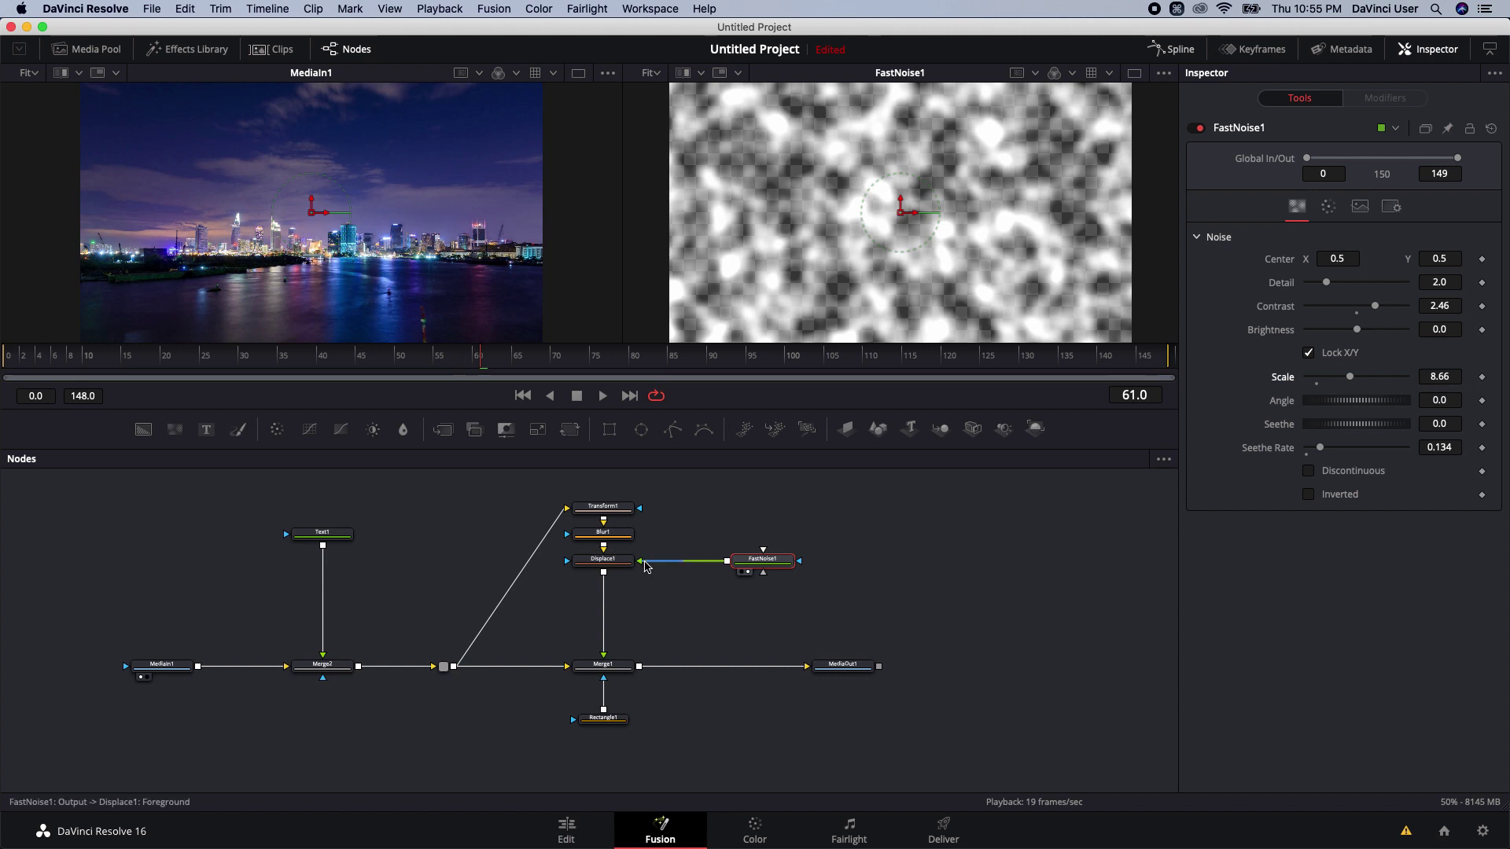
Show Merge1 in the second viewer and raise FastNoise1's Seethe Rate to about 0.646 during playback
drag(619, 669, 786, 298)
key(space)
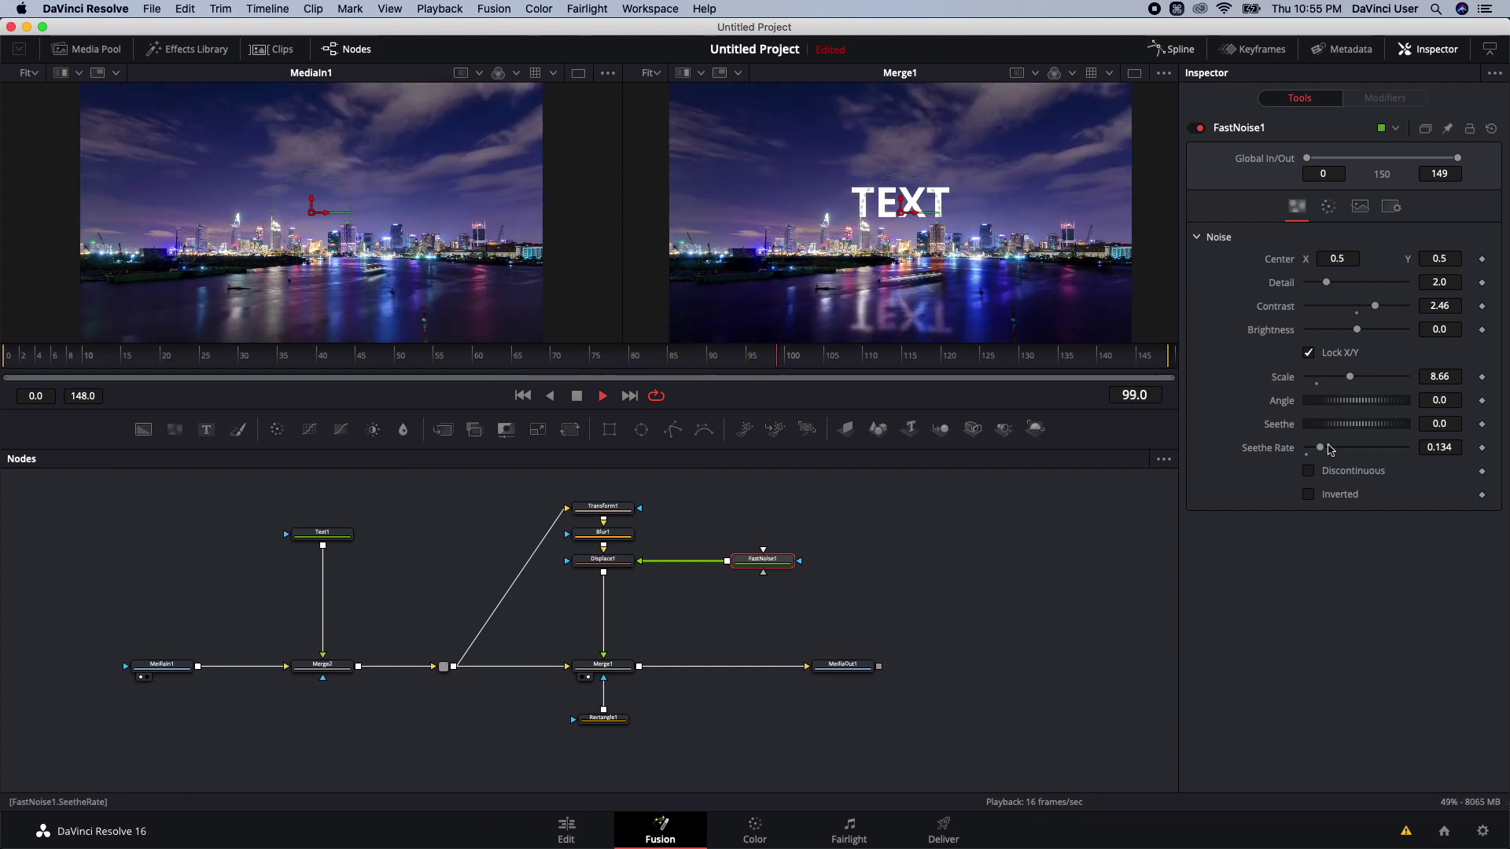
drag(1321, 448, 1372, 453)
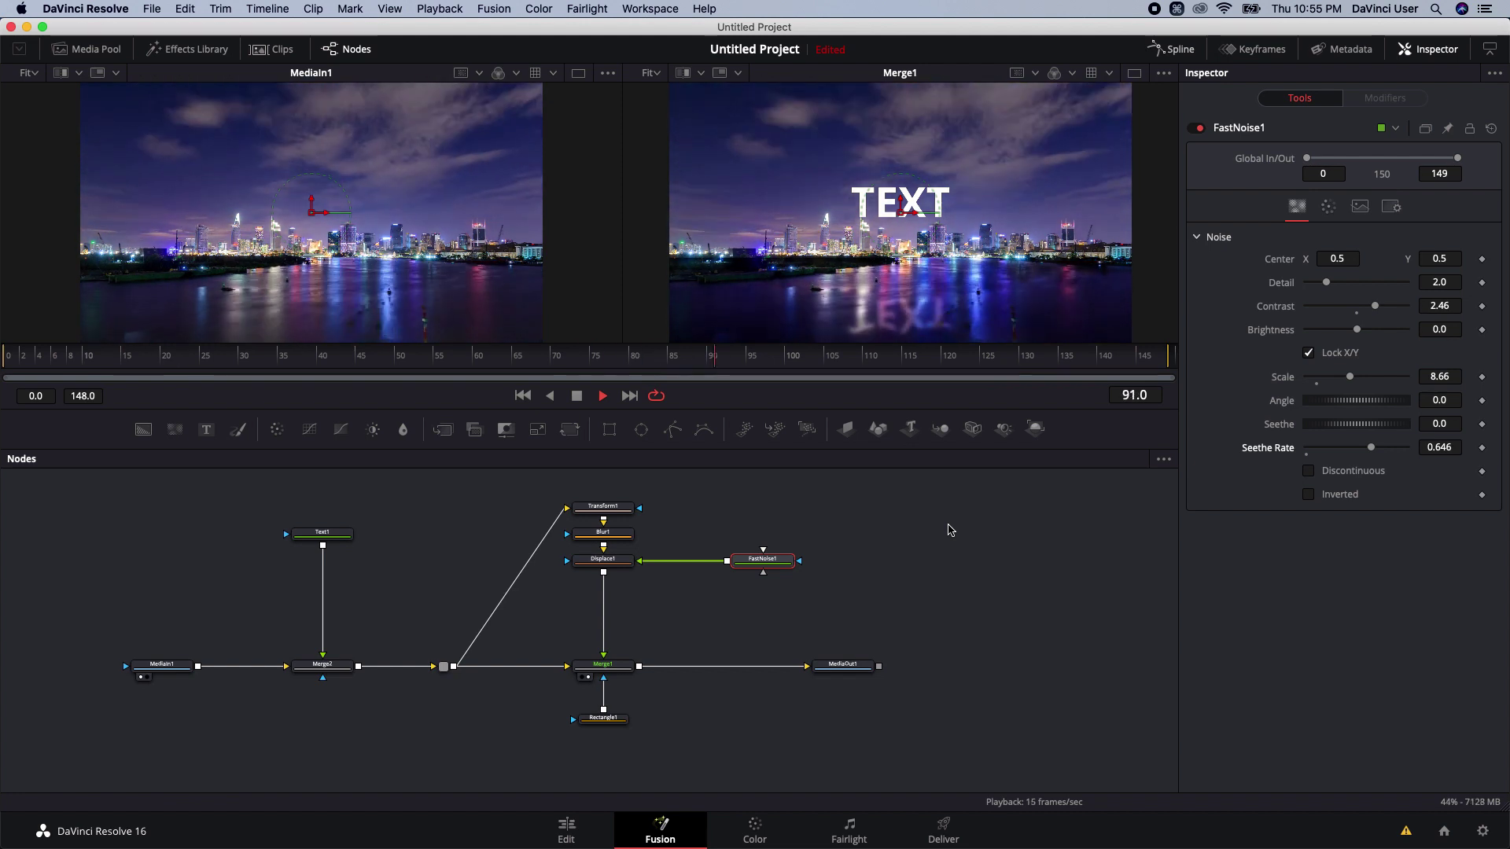
key(space)
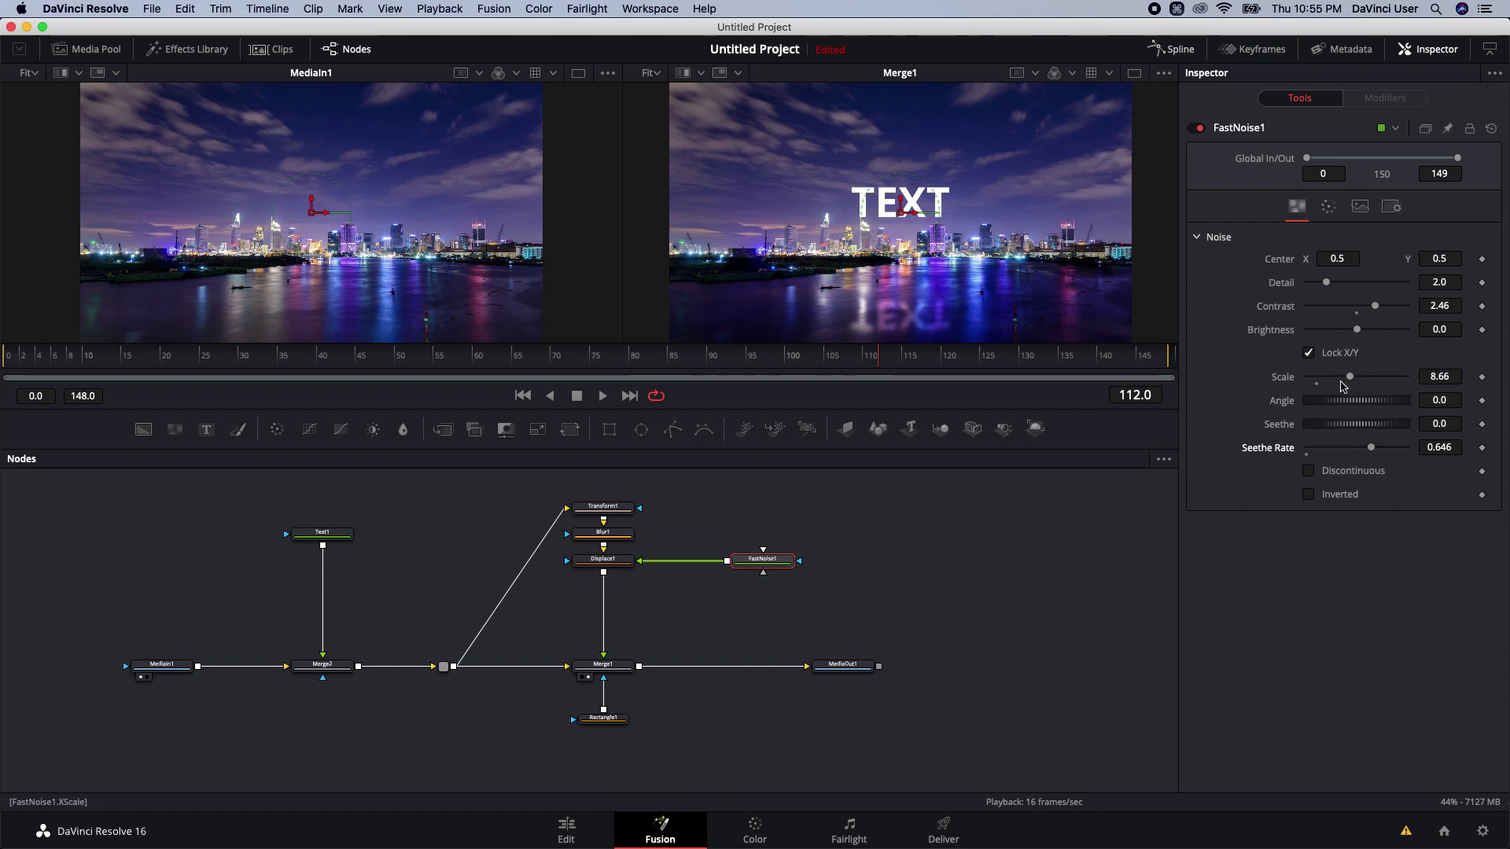
Delete the Displace1, FastNoise1, Transform1, Blur1, Merge1, Rectangle1 and pipe router nodes, and show Merge2 in the second viewer
drag(884, 591, 561, 562)
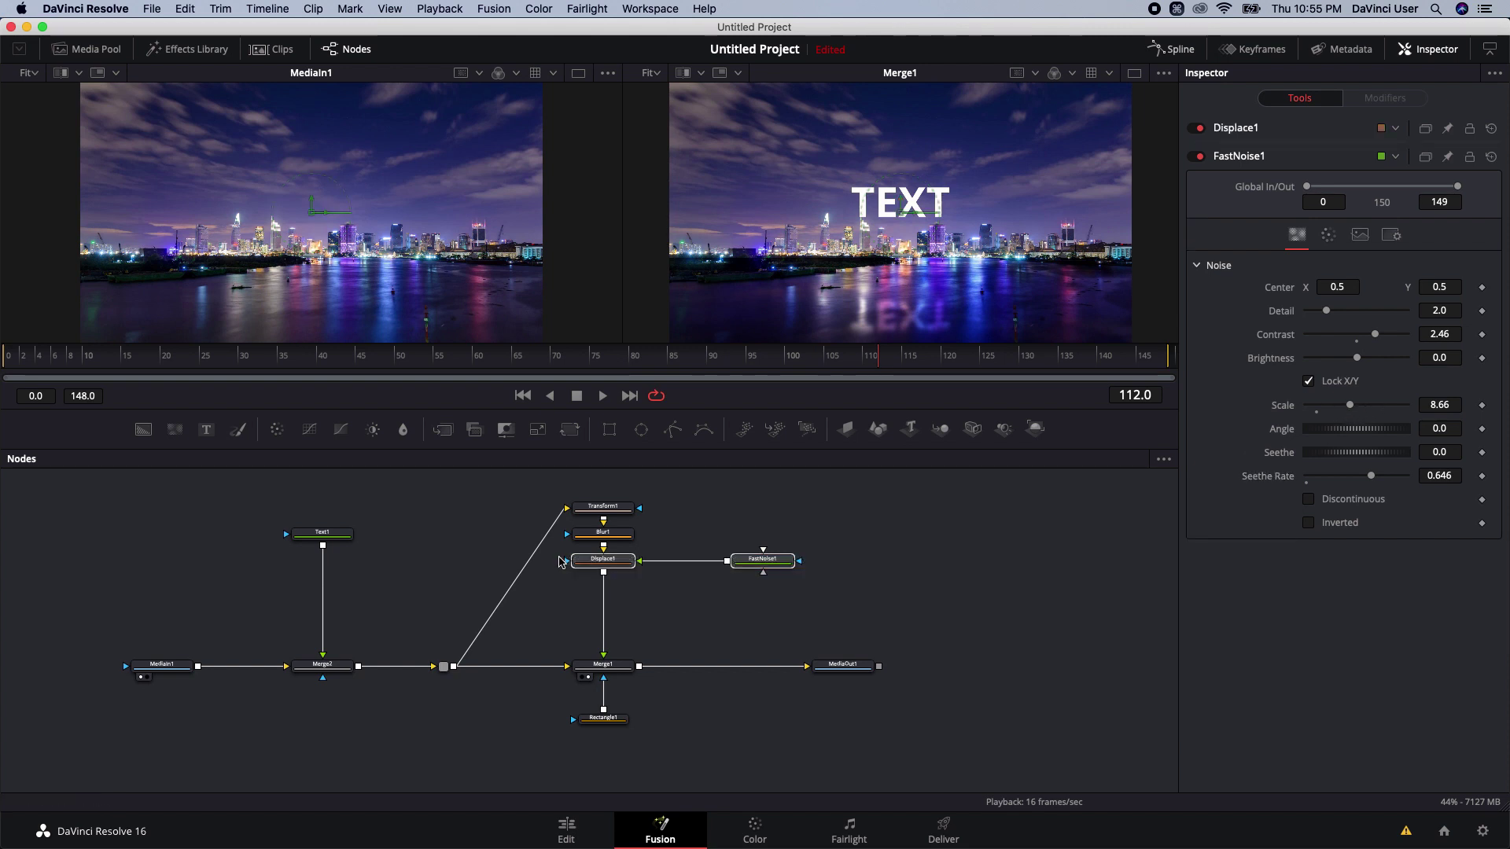
key(Delete)
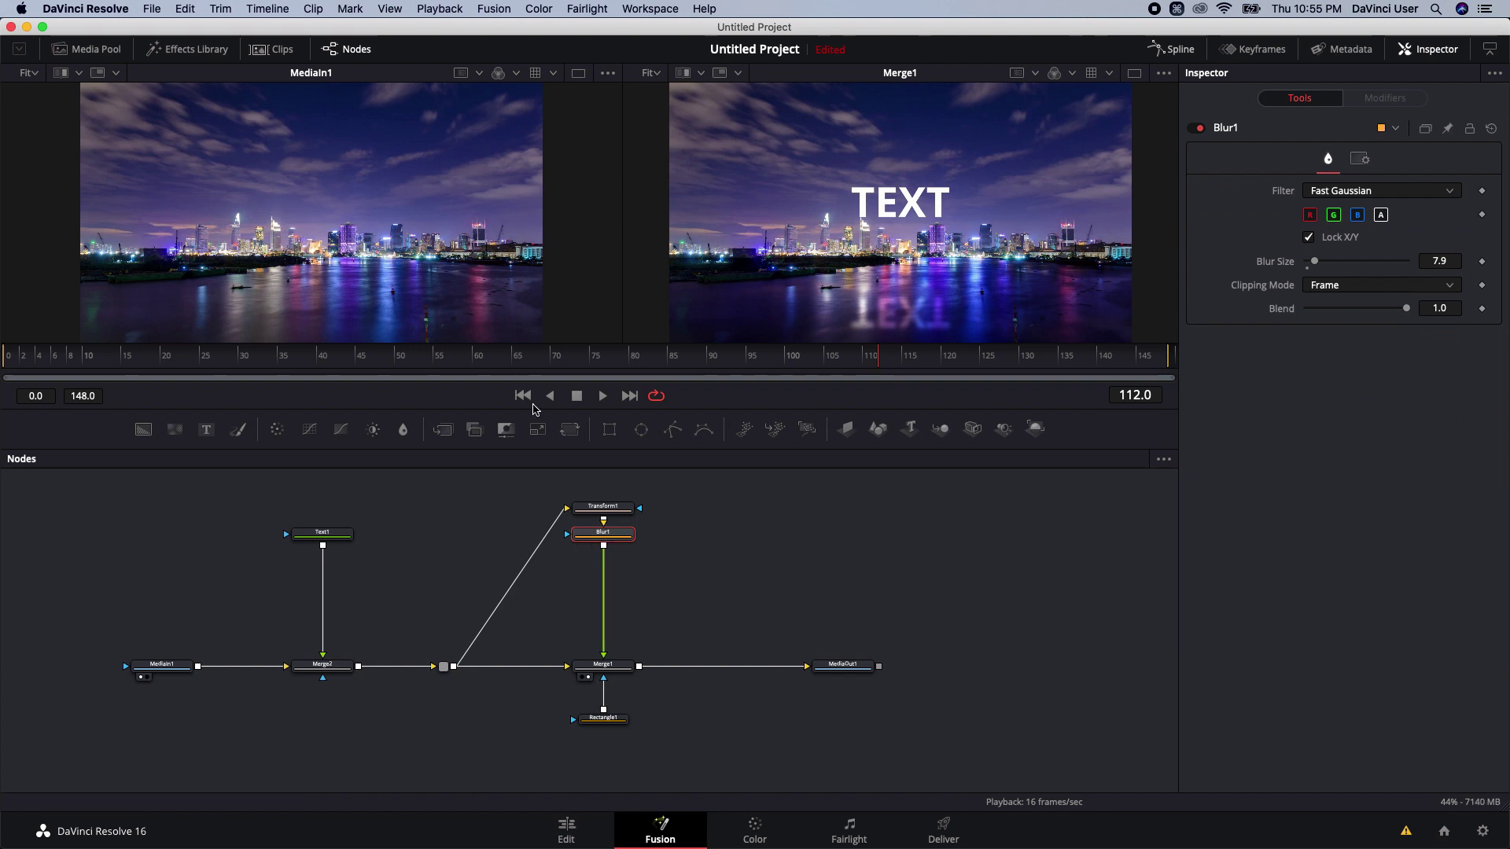
scroll(692, 588, right, 1)
scroll(749, 591, left, 4)
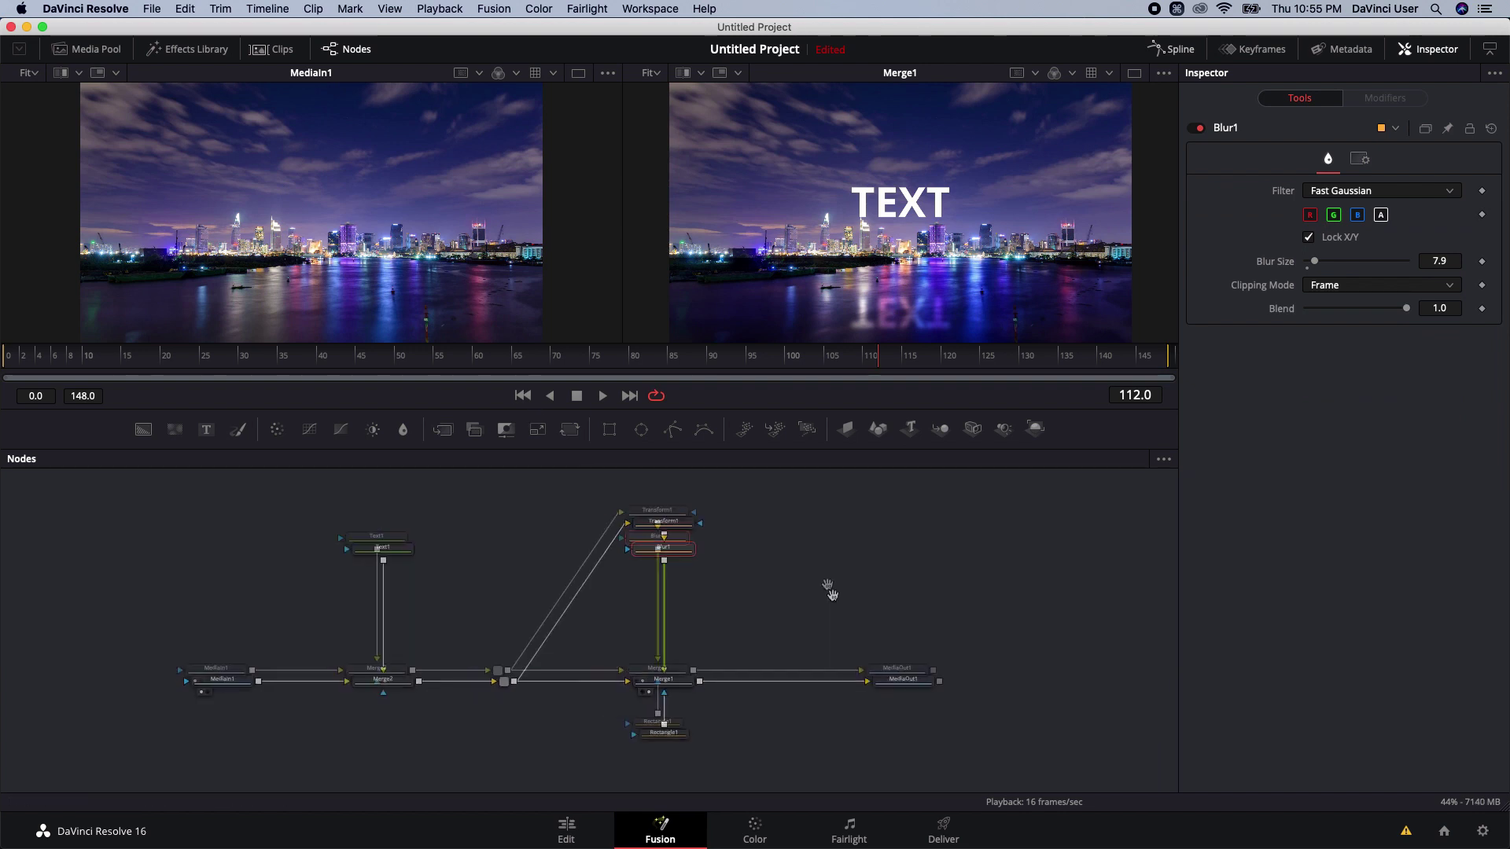
drag(601, 517, 711, 759)
key(Delete)
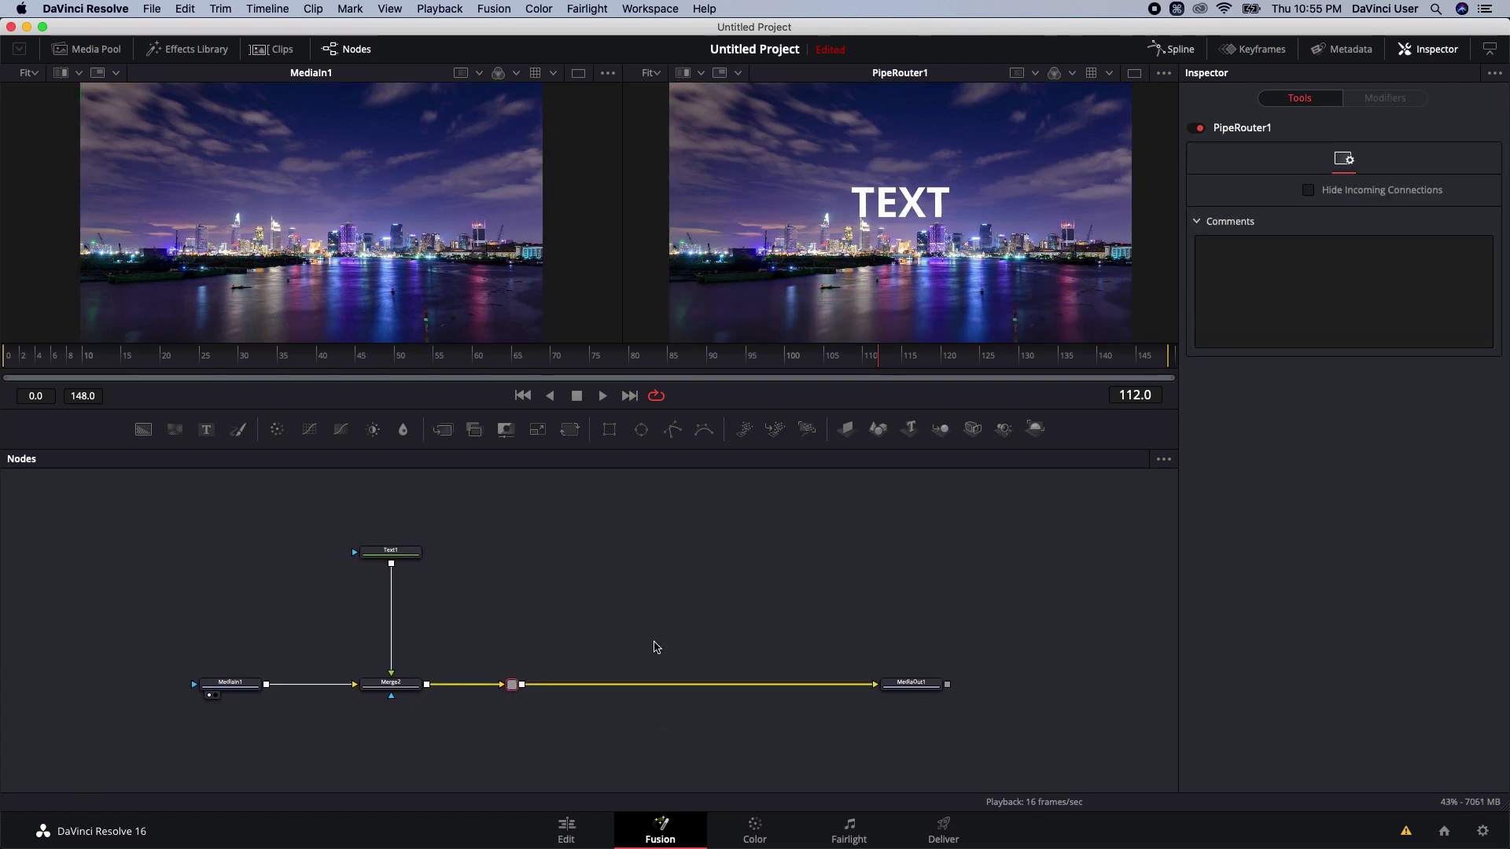
click(581, 751)
click(391, 682)
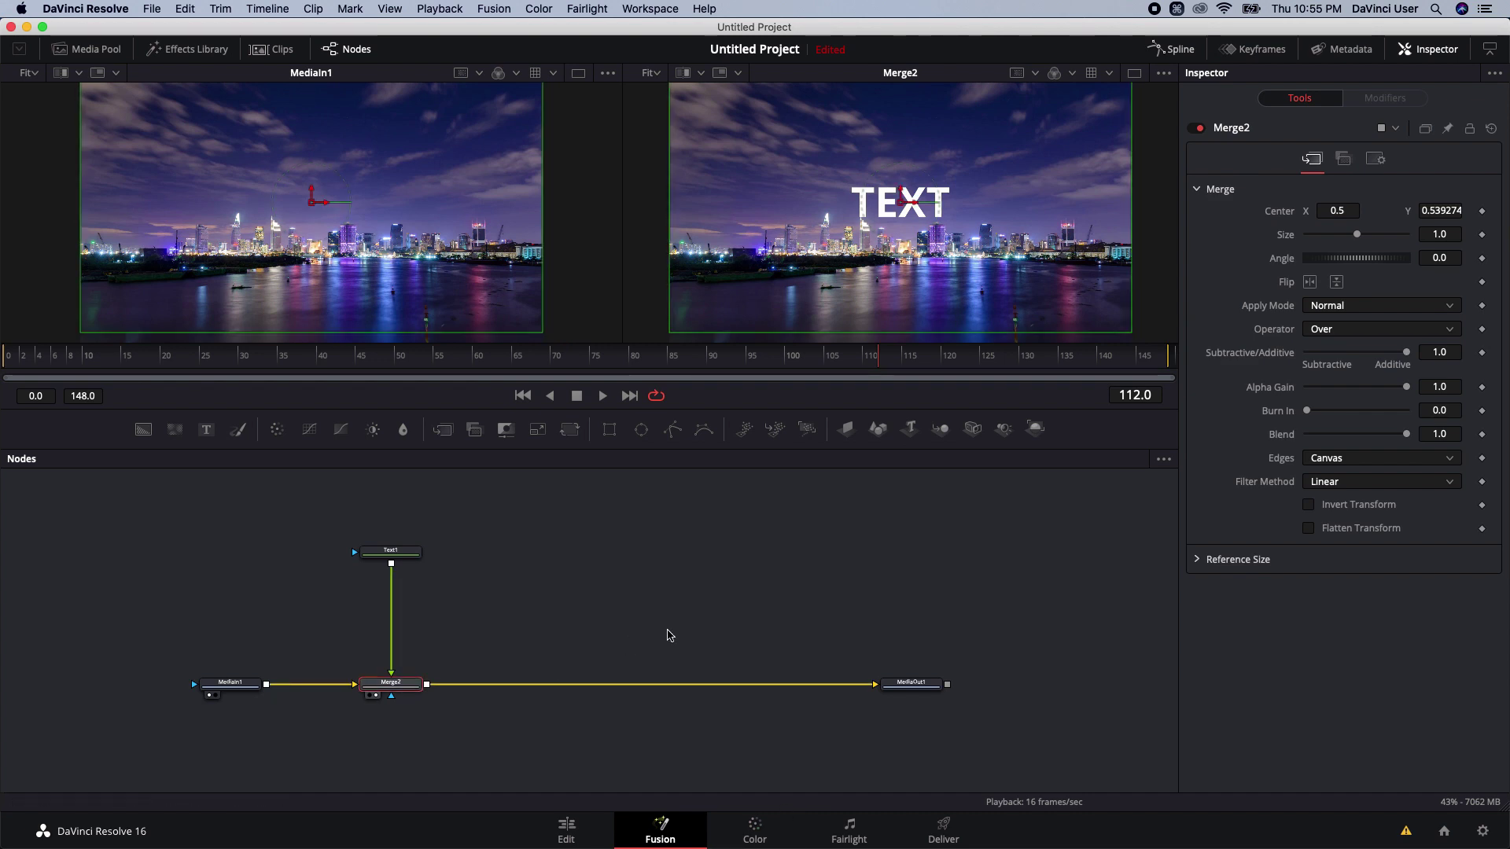
Switch to Chrome to view the effects page on cbsuper.com, and hide the browser again
mouse_move(2, 303)
click(29, 425)
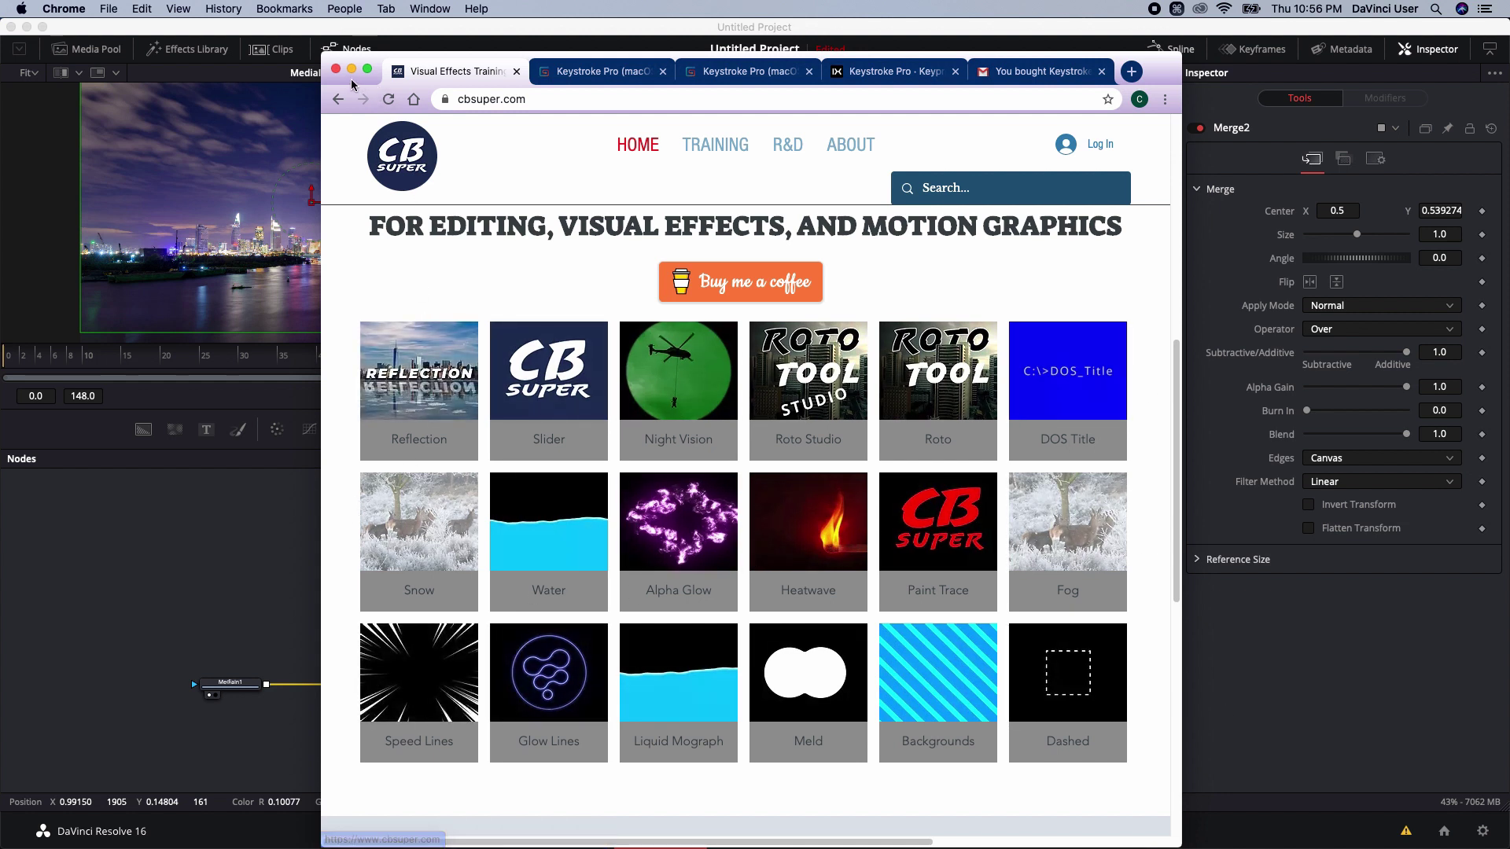
key(super+h)
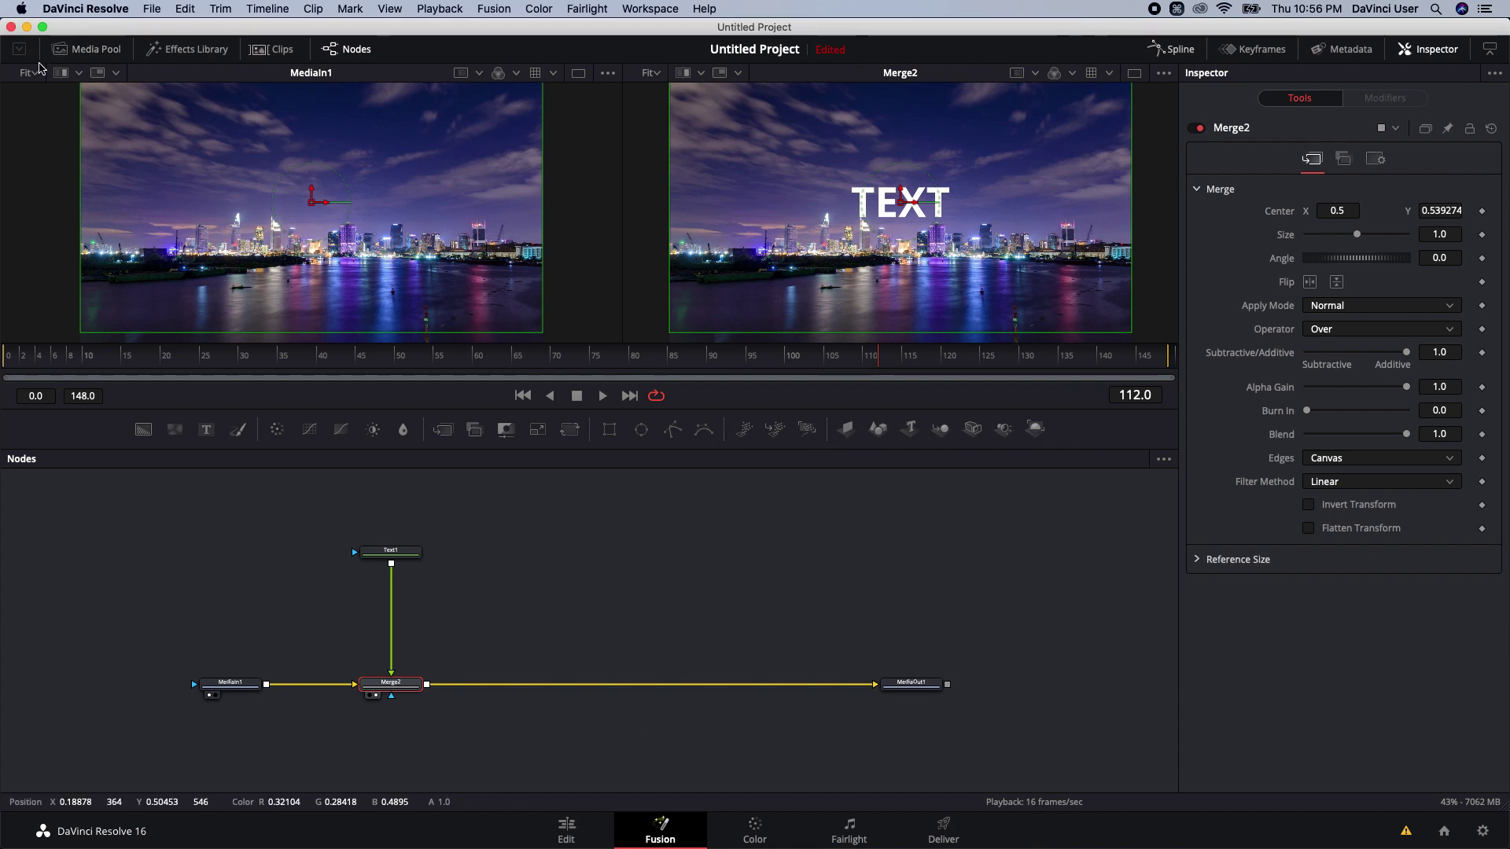
Display the Macros category of the Fusion tools in the Effects Library
click(185, 49)
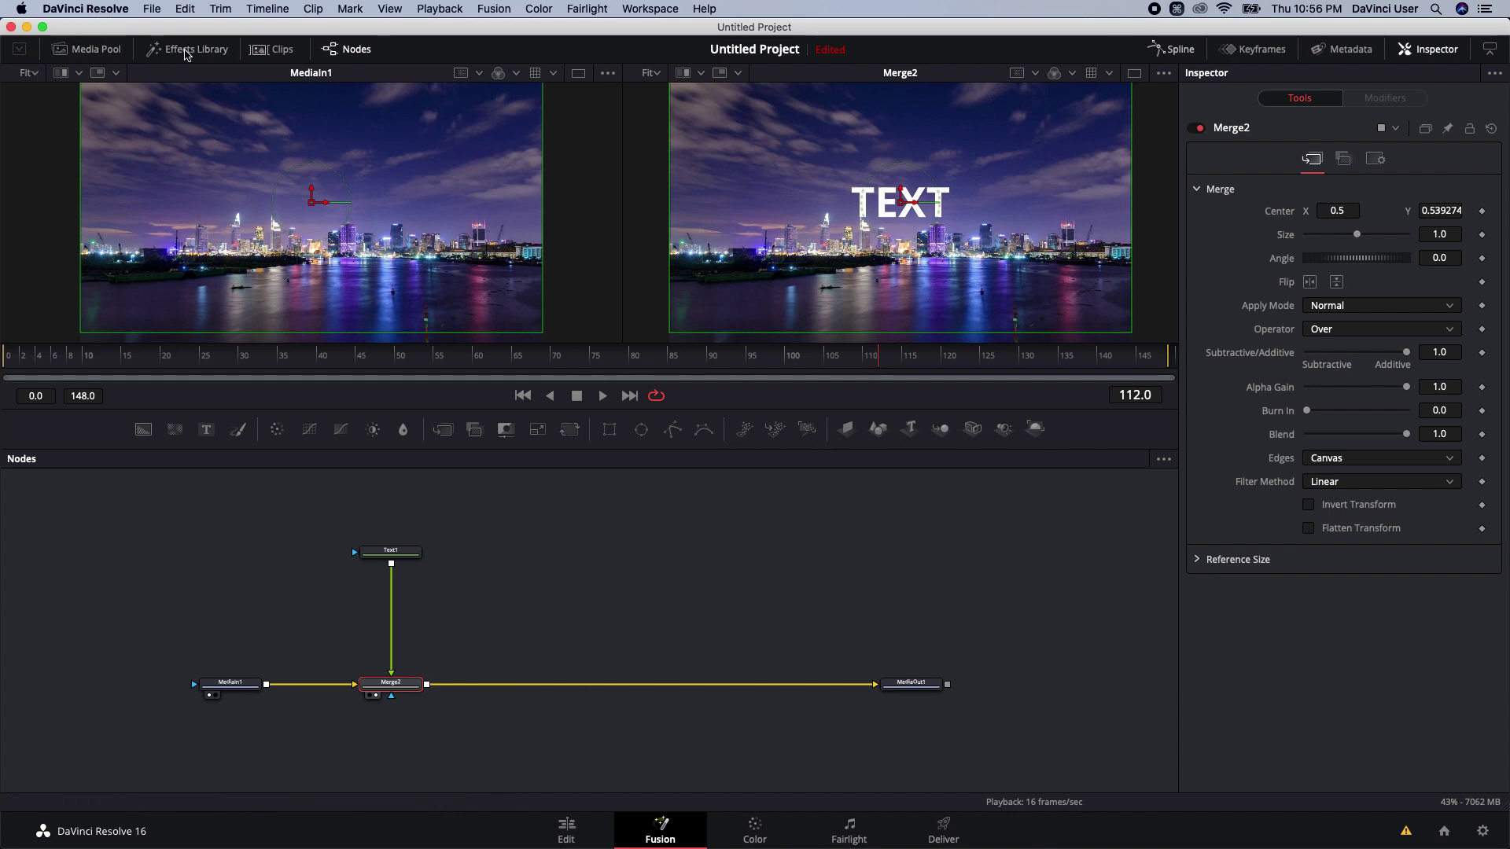
click(21, 93)
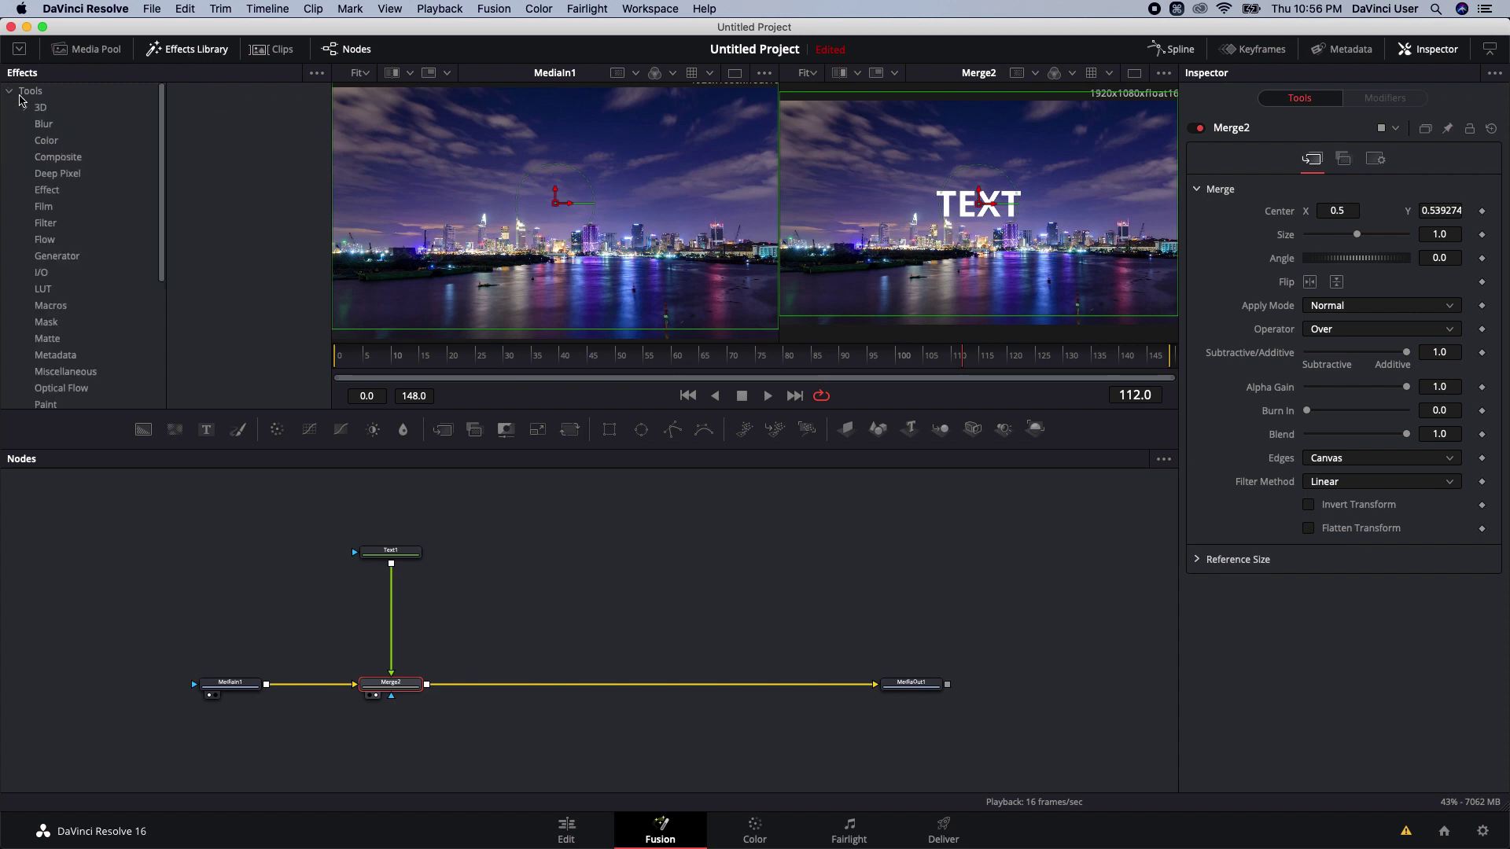
click(51, 306)
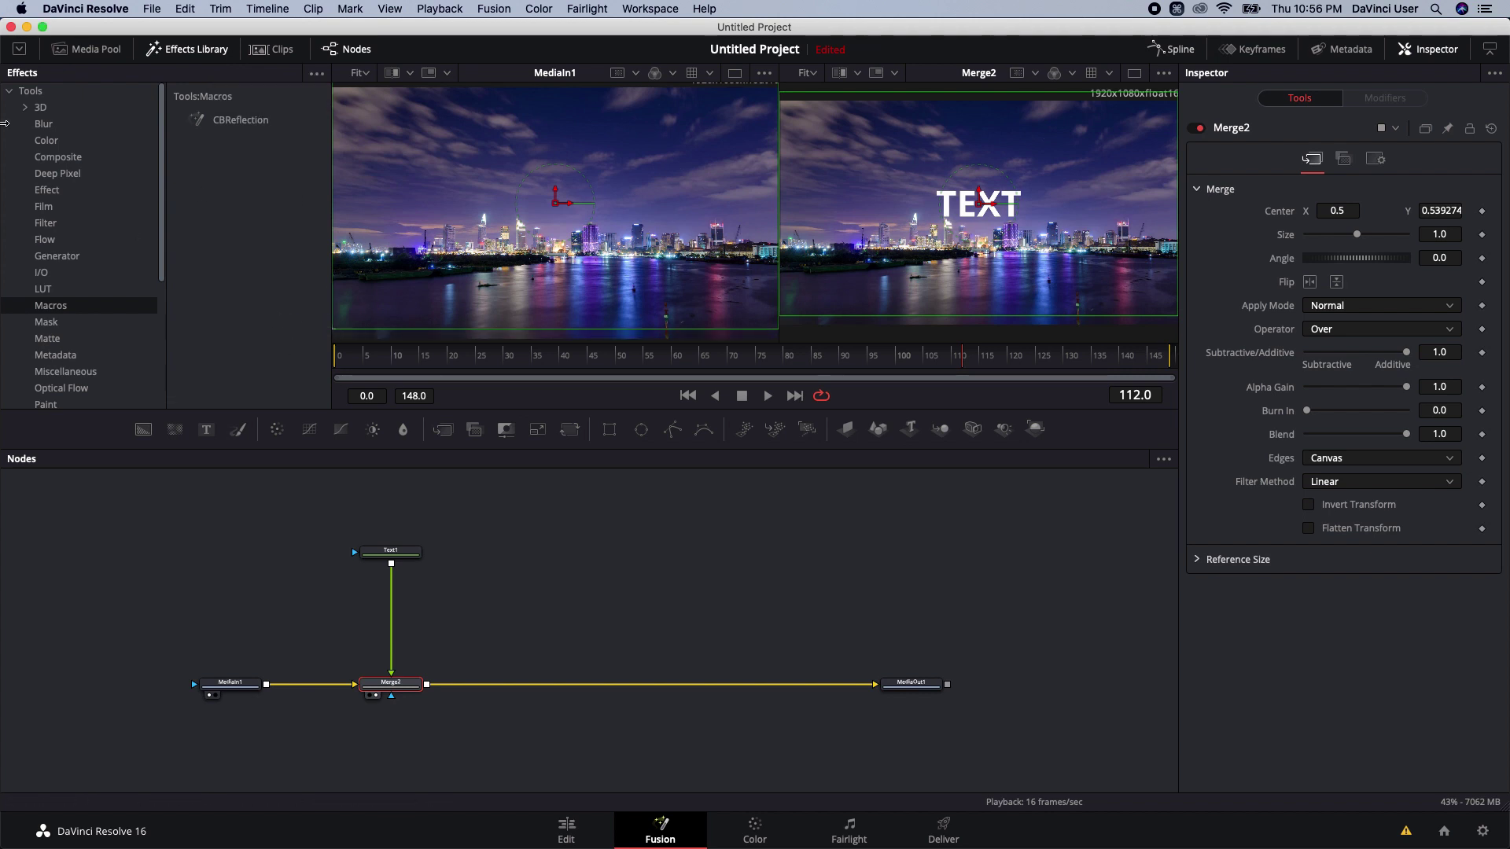
From the LUTs category, open the Fusion folder in Finder, check CBReflection.setting in its Macros folder, and close the window
click(11, 92)
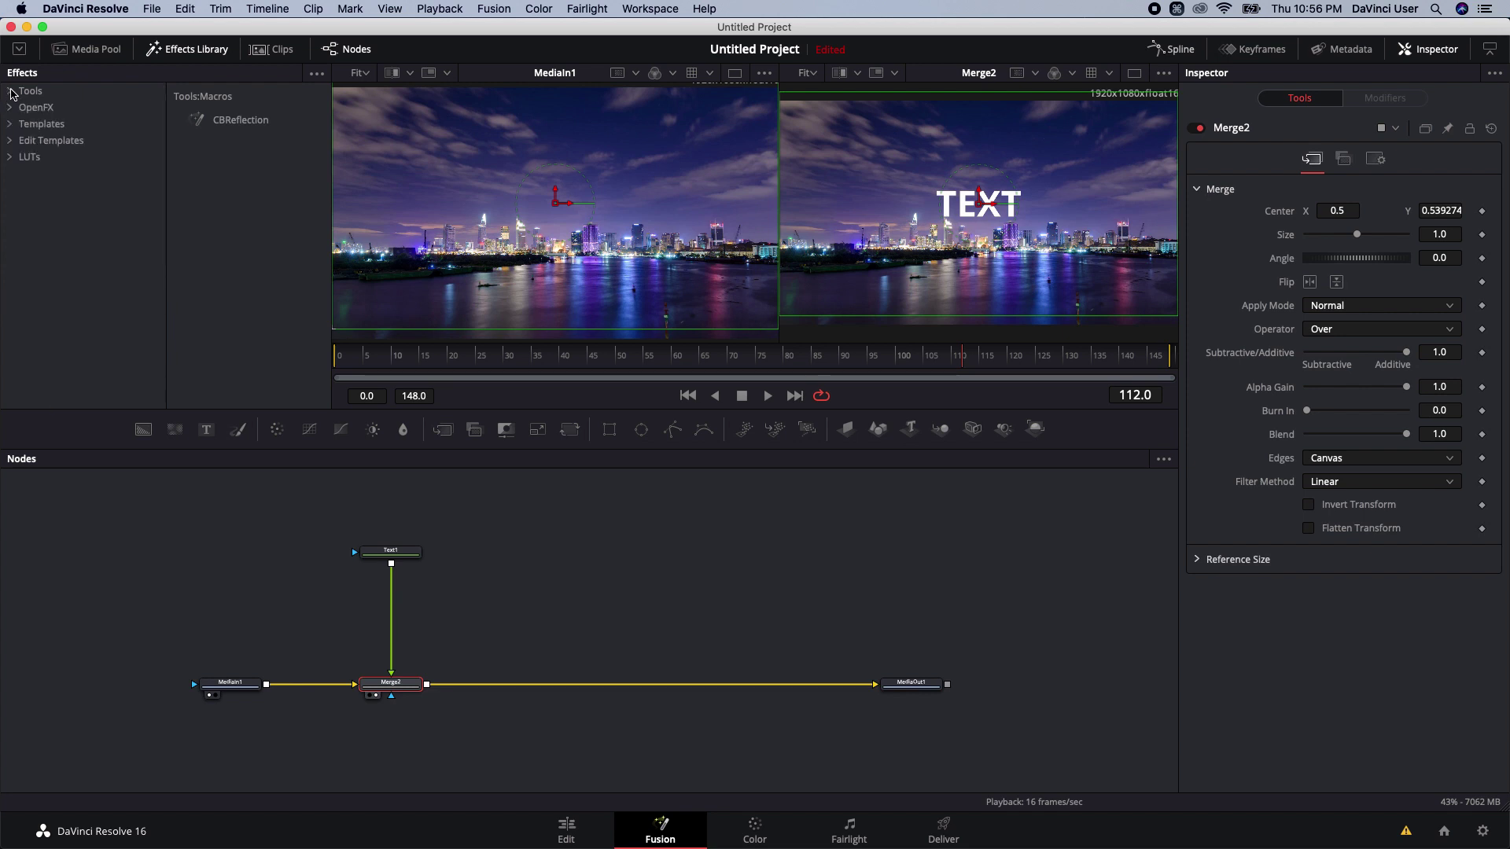
click(11, 158)
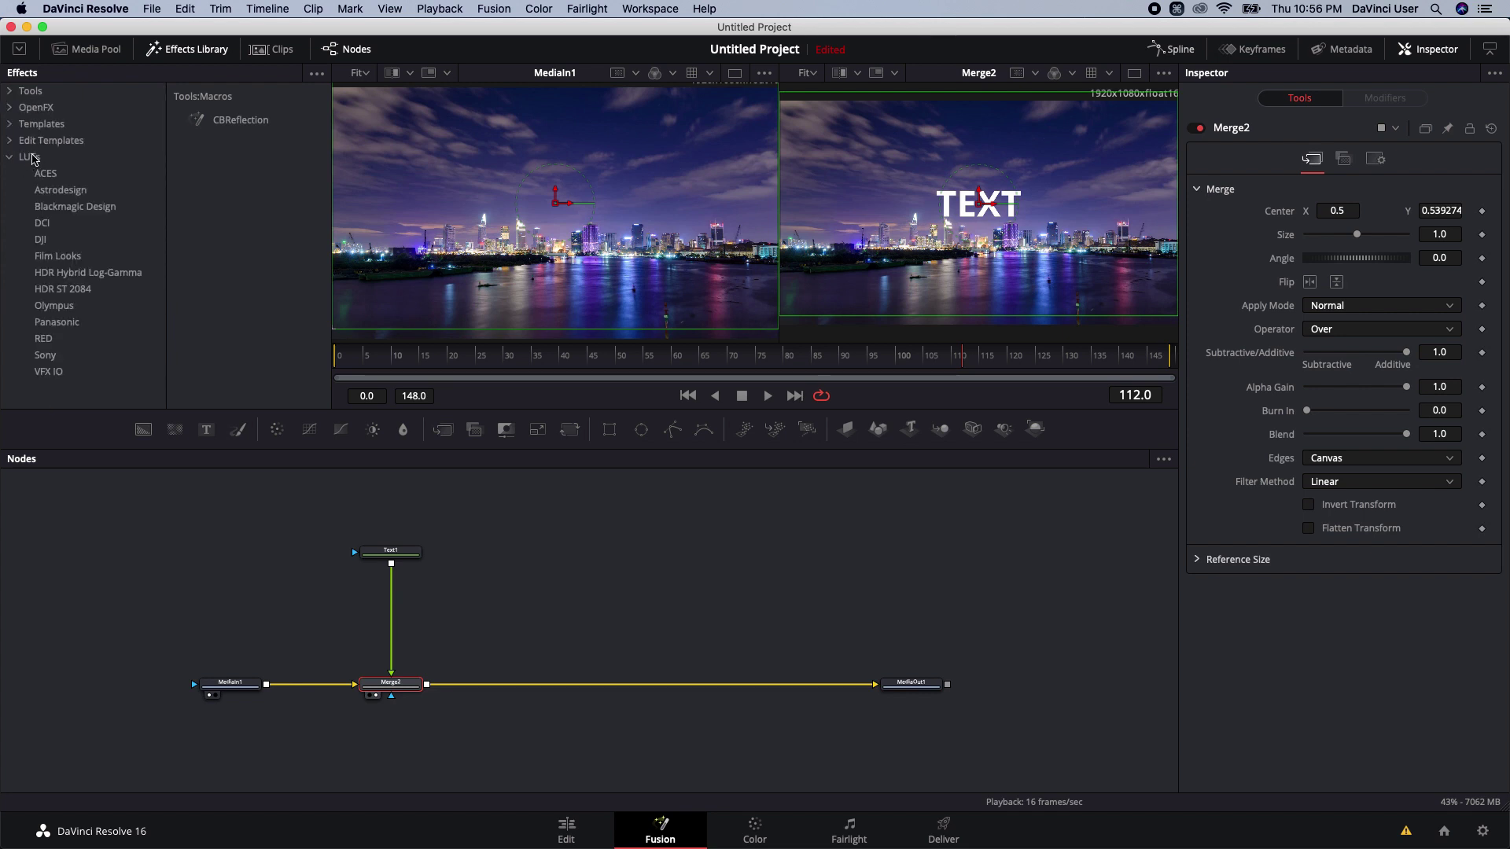
click(32, 157)
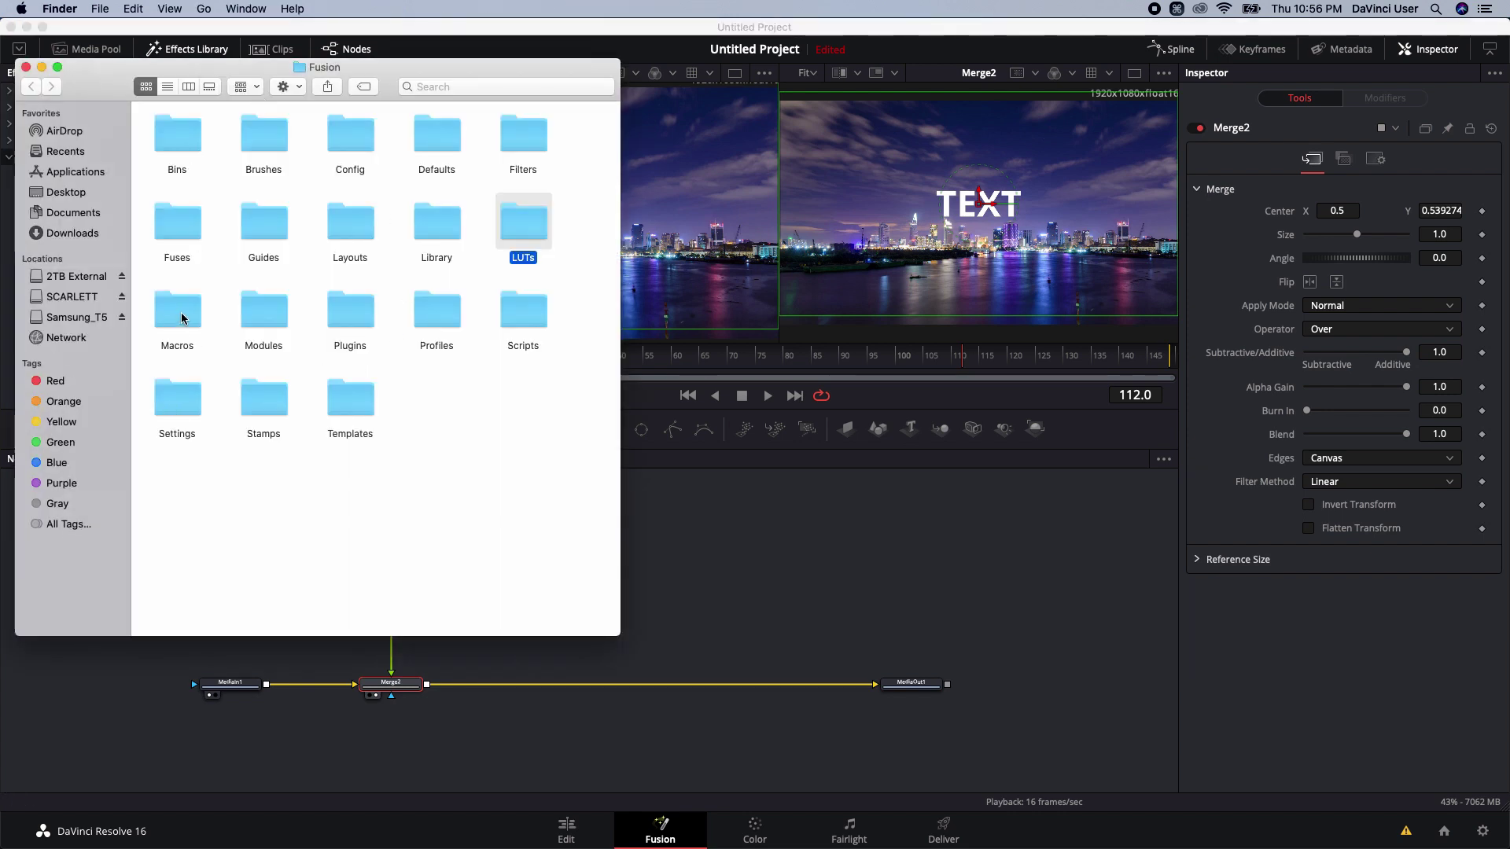
double_click(179, 313)
drag(226, 84, 486, 95)
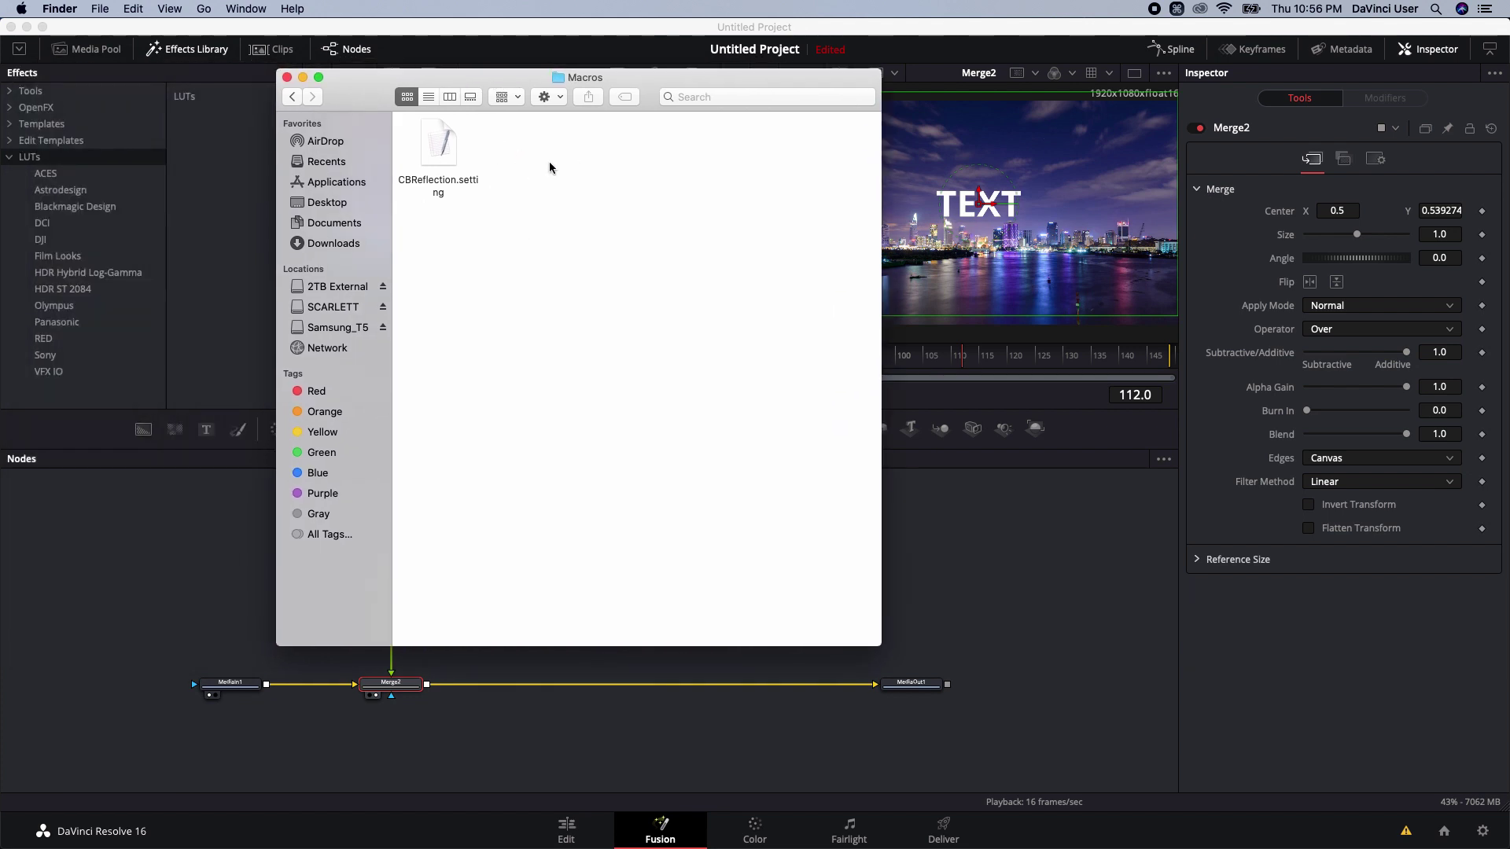
click(441, 145)
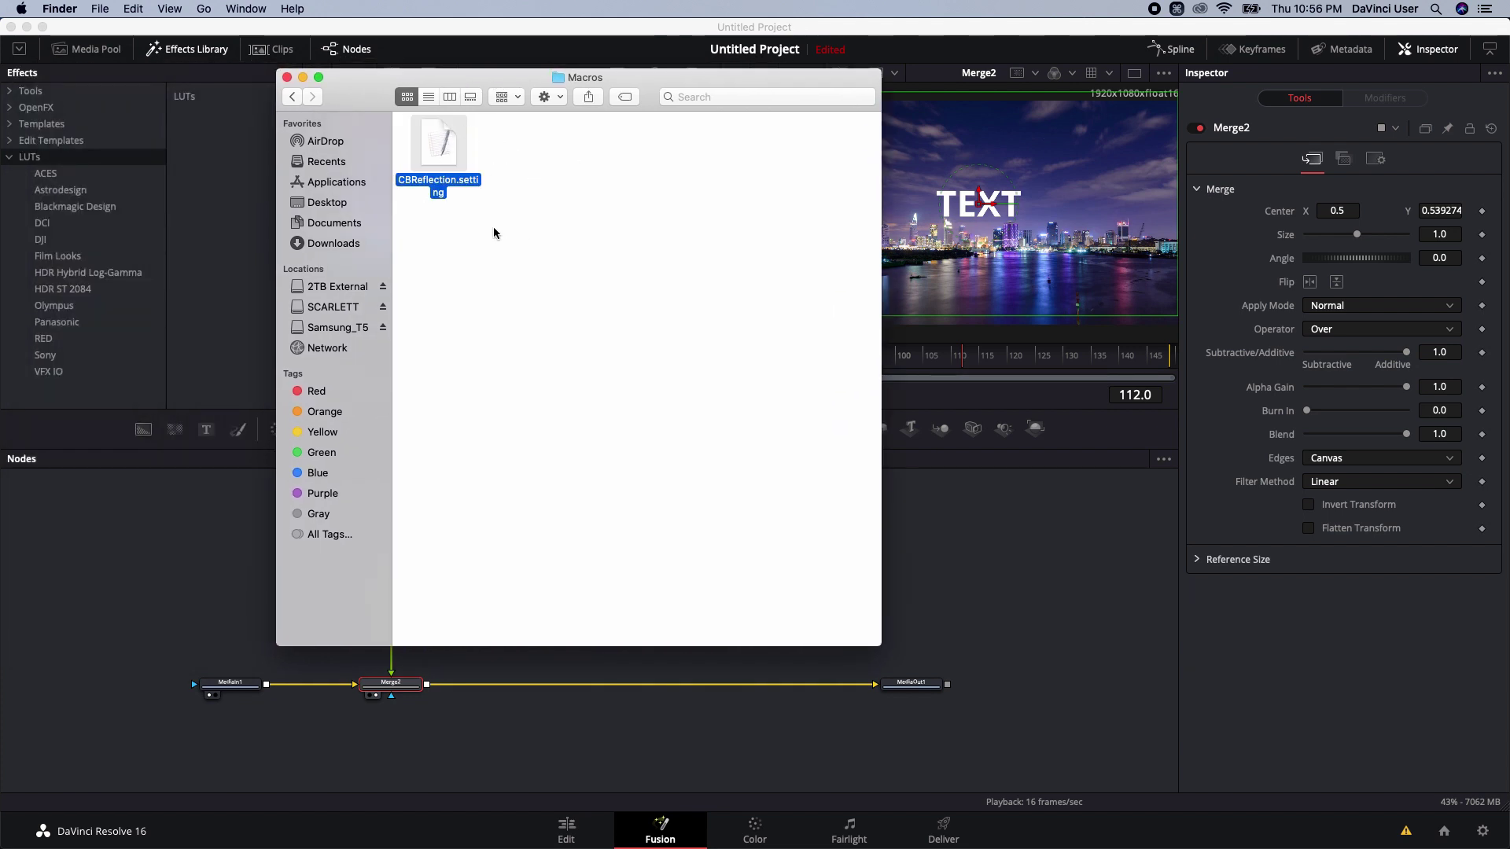
click(288, 77)
Add the CBReflection macro after Merge2, with Reflection Center Y about 0.164 and Edge Height about 1.788
click(529, 598)
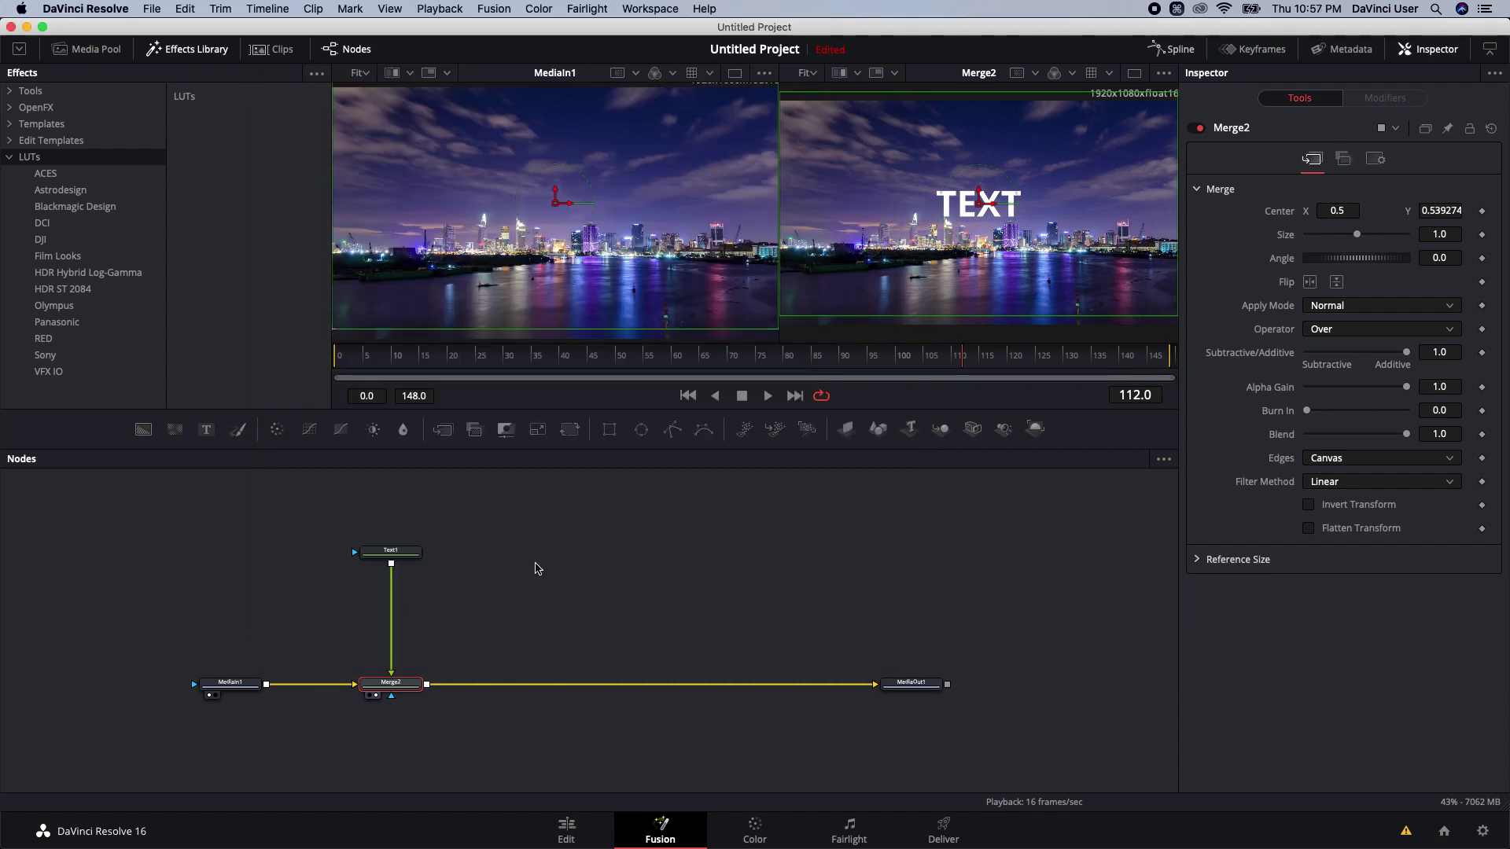
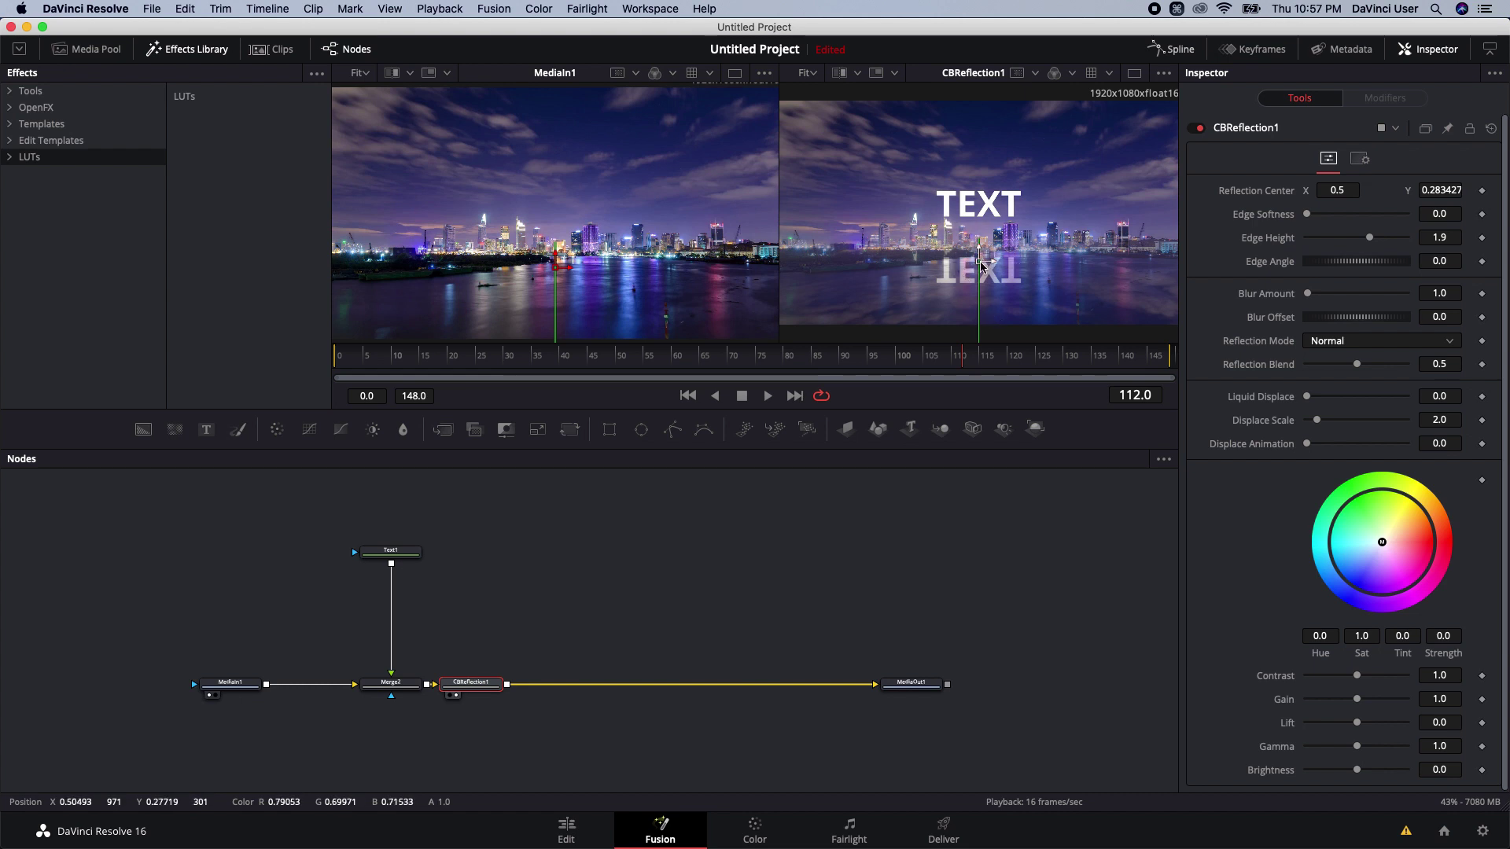
mouse_move(979, 266)
mouse_down()
mouse_move(979, 291)
mouse_move(979, 256)
mouse_up()
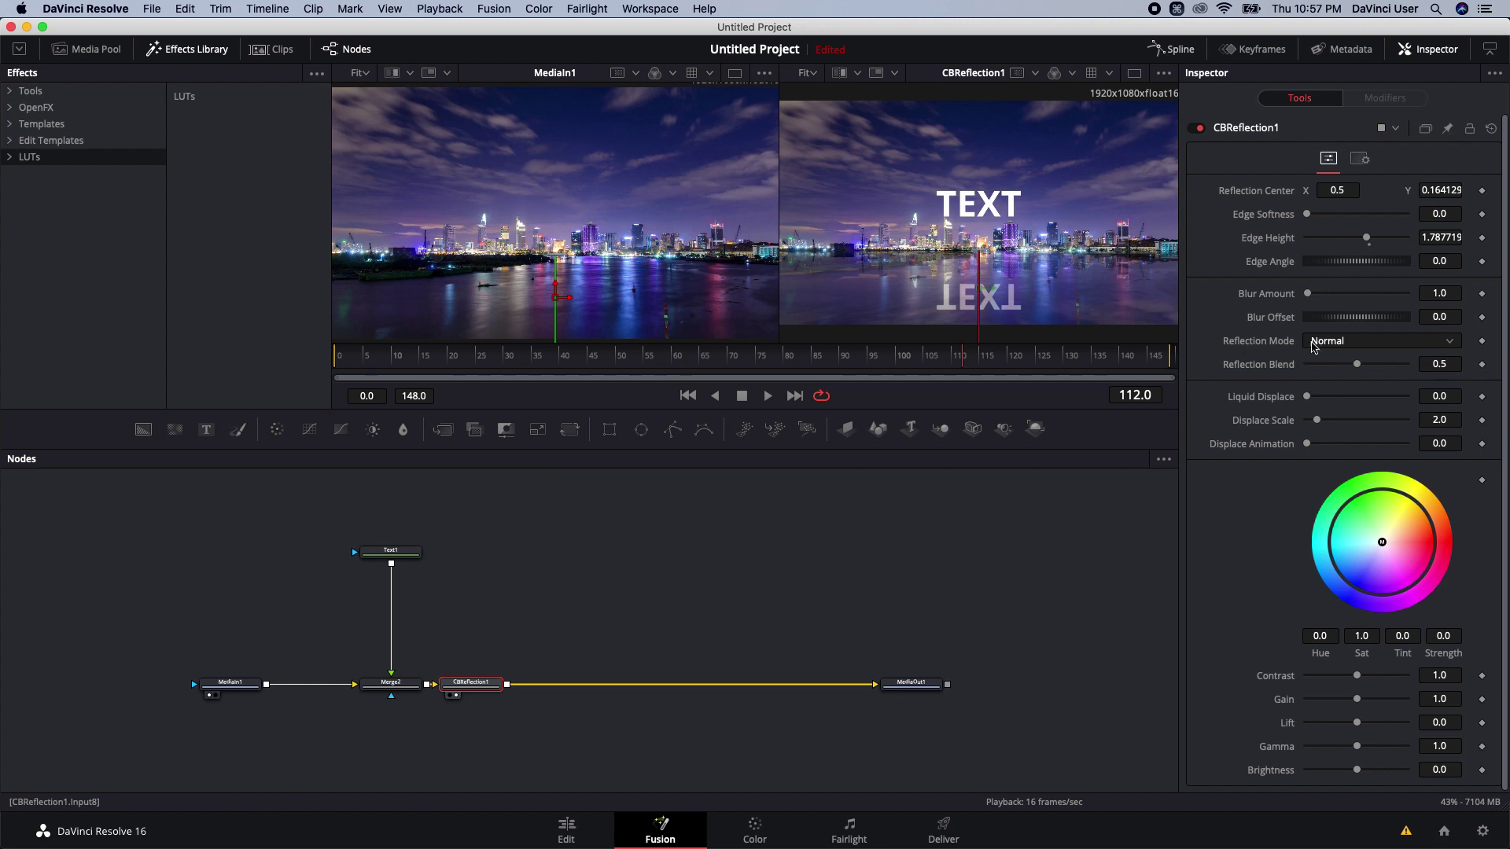
Set CBReflection1's Reflection Mode to Overlay, Blur Amount to 9.4, Reflection Blend to 1.0, and Tint to about -0.199 with Strength about 0.189
click(1352, 346)
click(1345, 432)
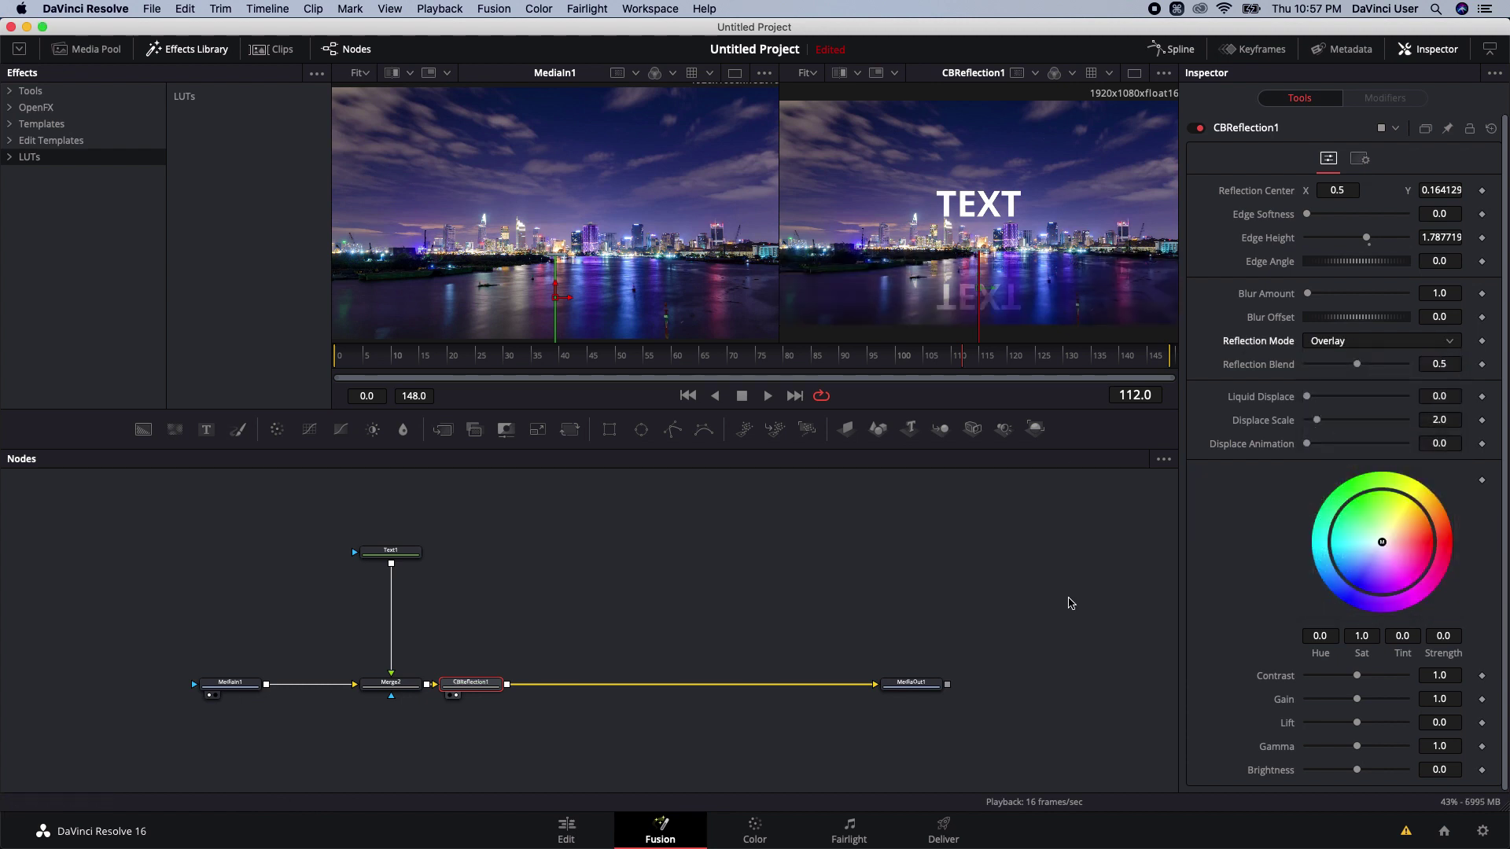
click(1311, 295)
drag(1313, 297, 1318, 299)
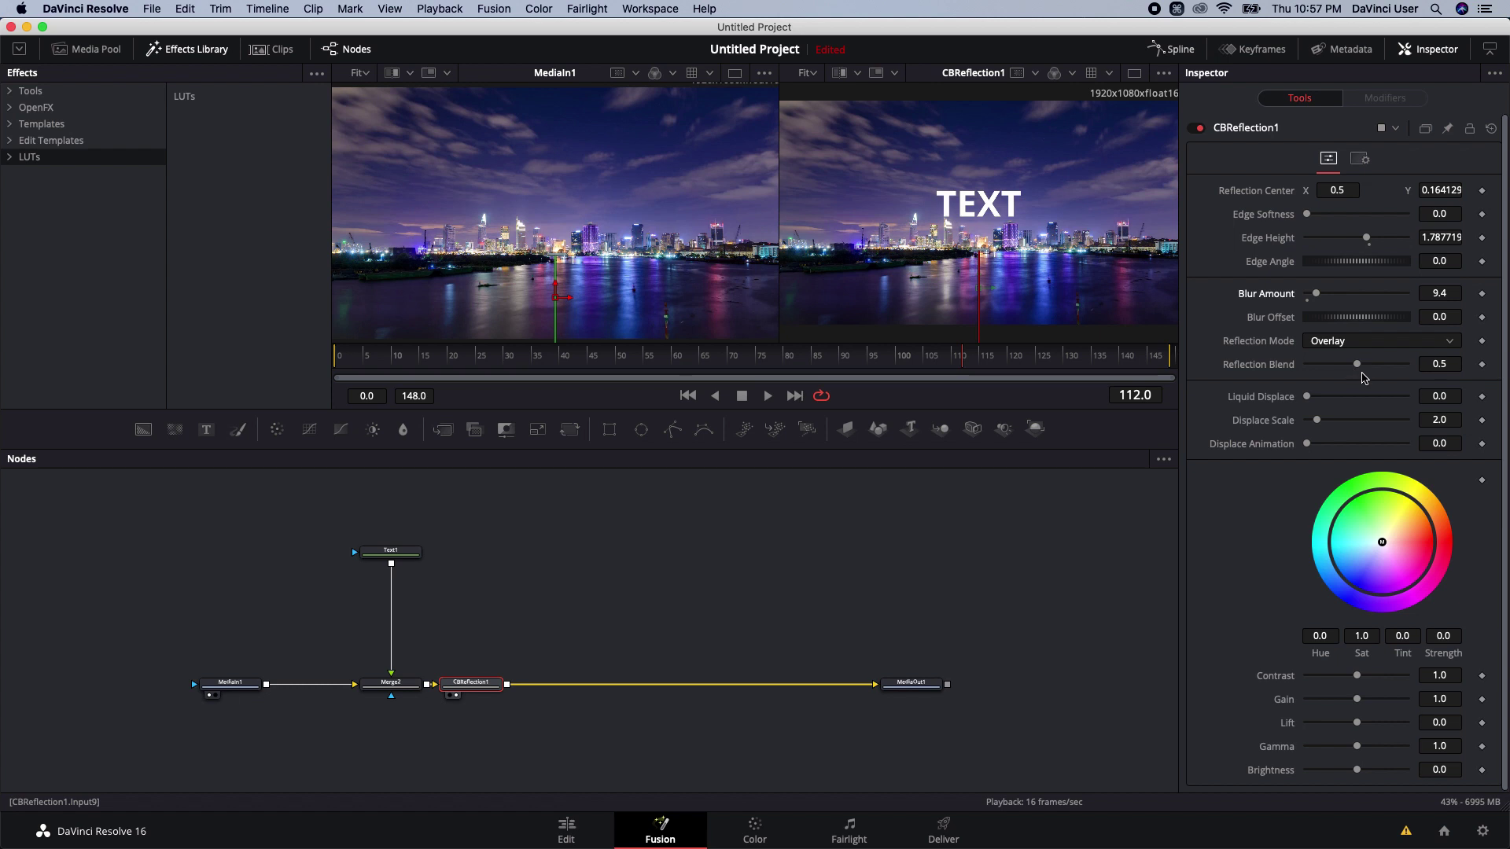
drag(1357, 364, 1504, 363)
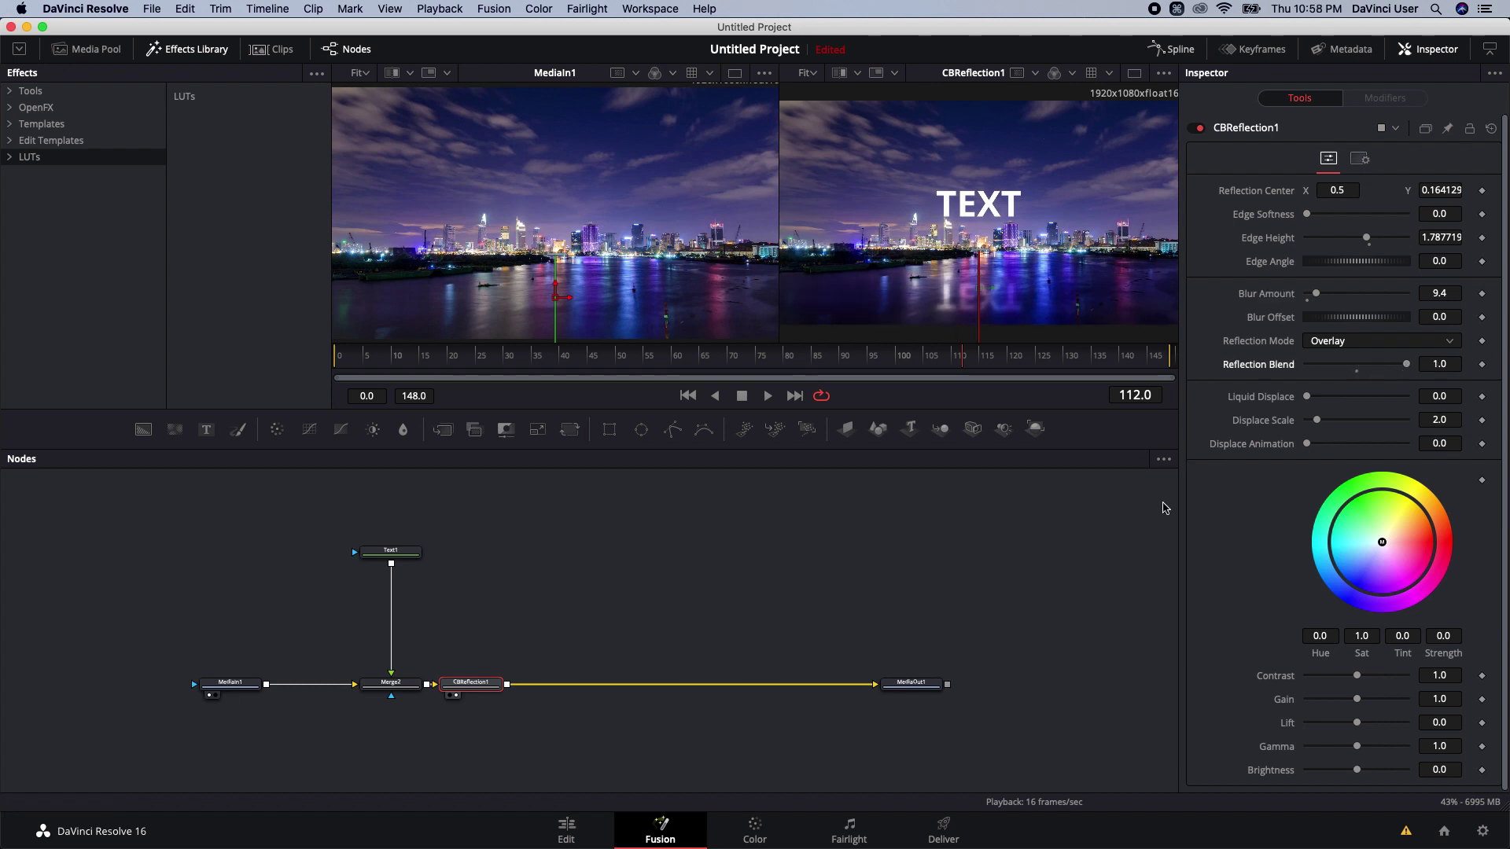
mouse_move(1382, 550)
mouse_down()
mouse_move(1374, 562)
mouse_move(1390, 566)
mouse_up()
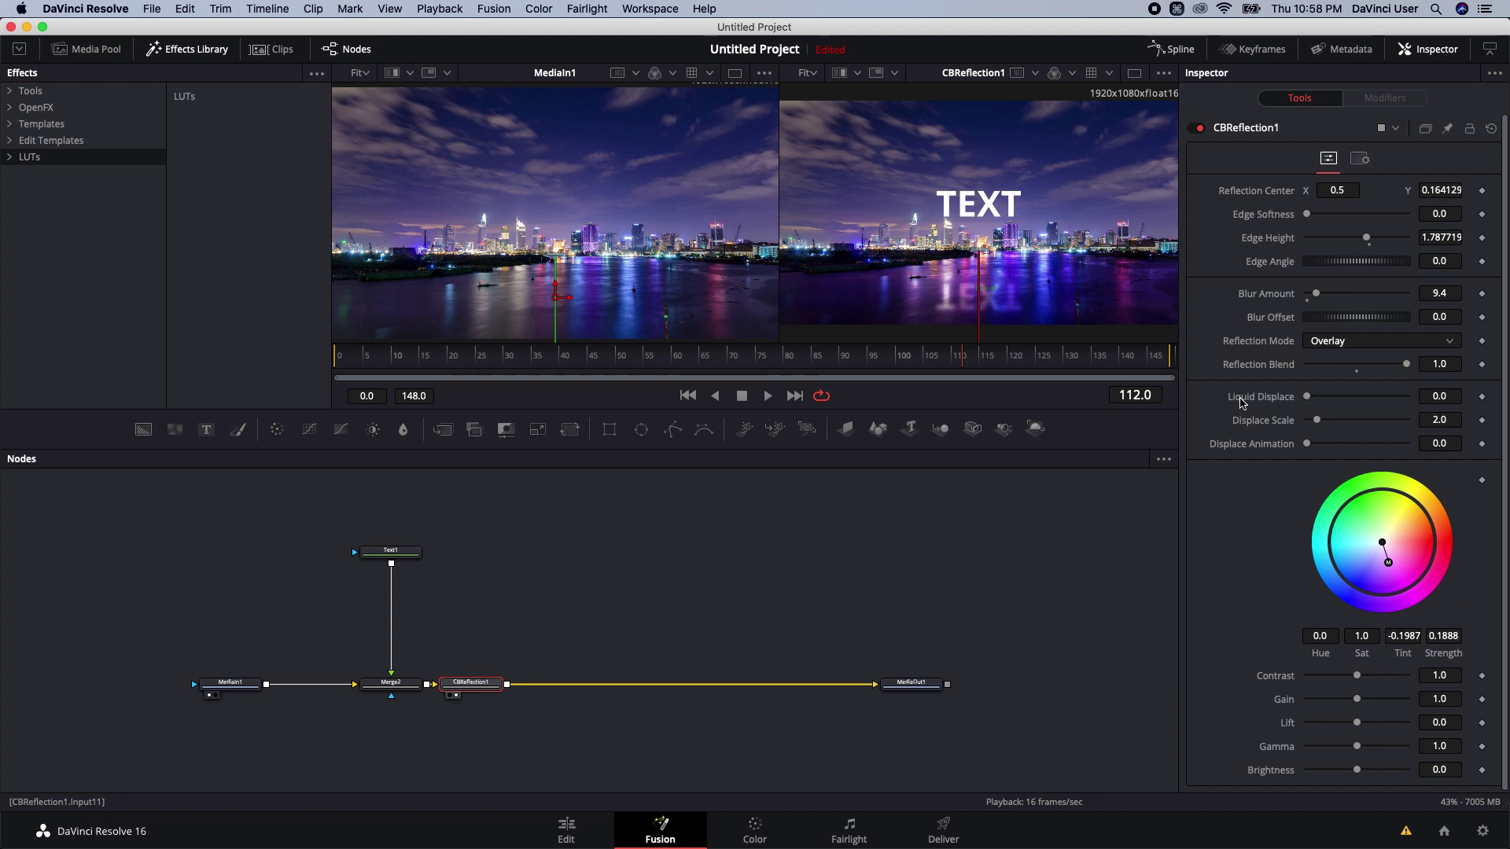
Try Liquid Displace at 1.0 with Displace Animation about 0.614 and Displace Scale 0, and return Liquid Displace to 0
drag(1308, 398, 1481, 399)
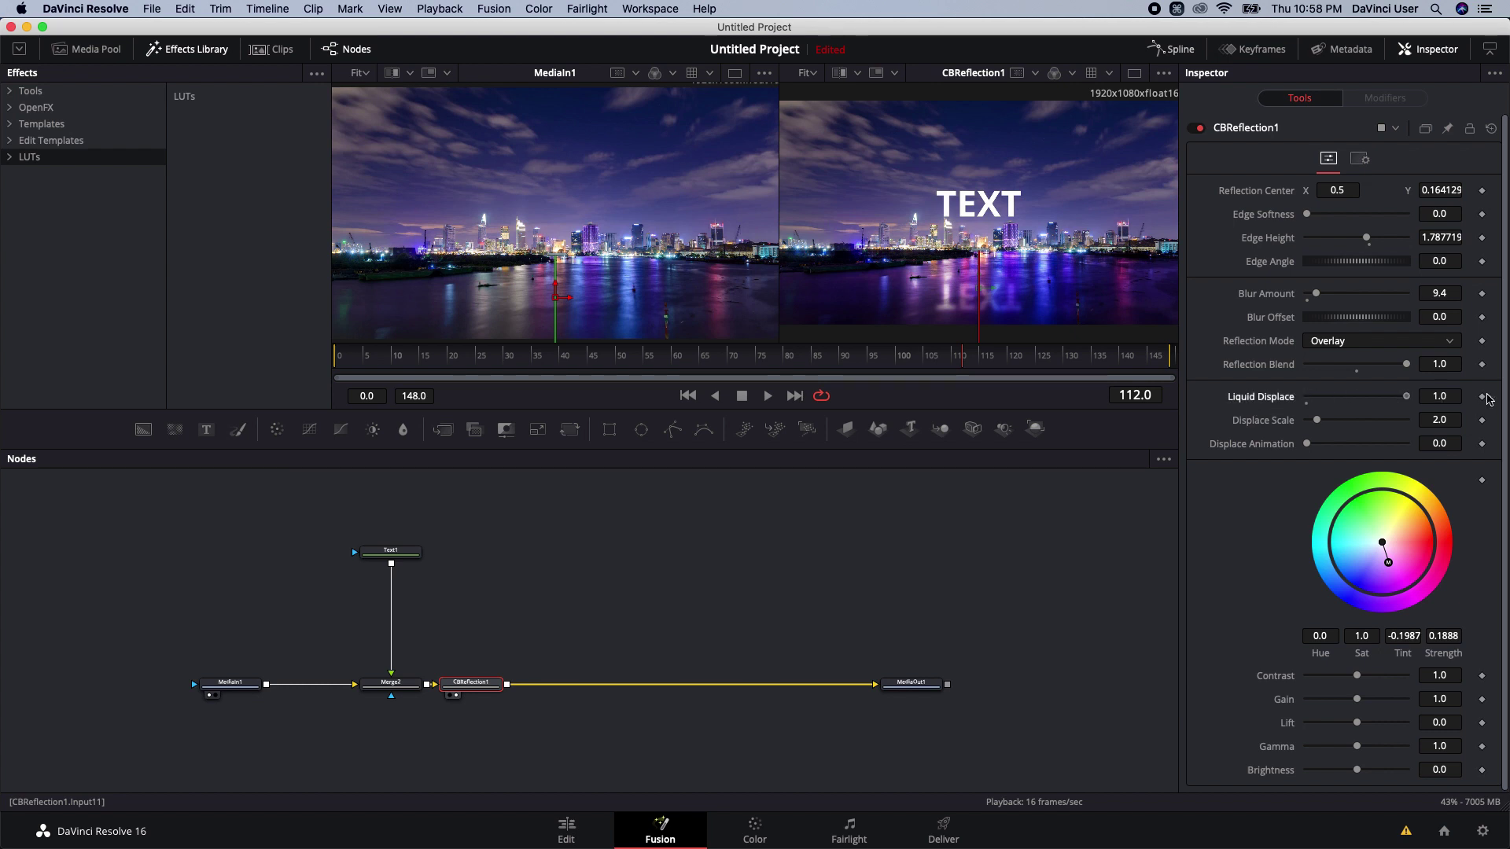
mouse_move(1306, 444)
mouse_down()
mouse_move(1367, 444)
mouse_move(1329, 421)
mouse_move(1349, 422)
mouse_move(1303, 425)
mouse_up()
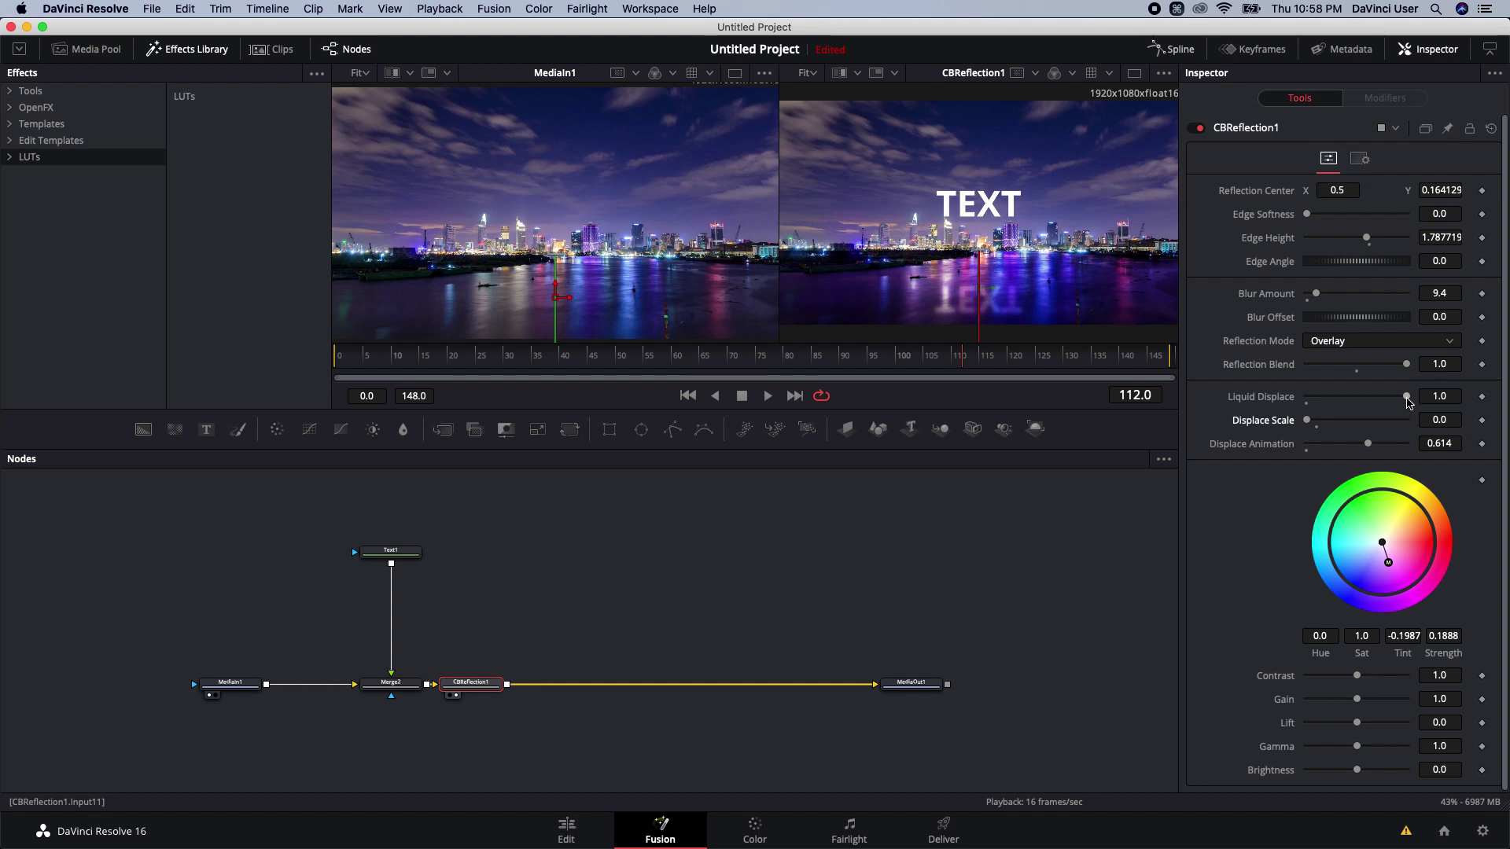
drag(1406, 397, 1302, 398)
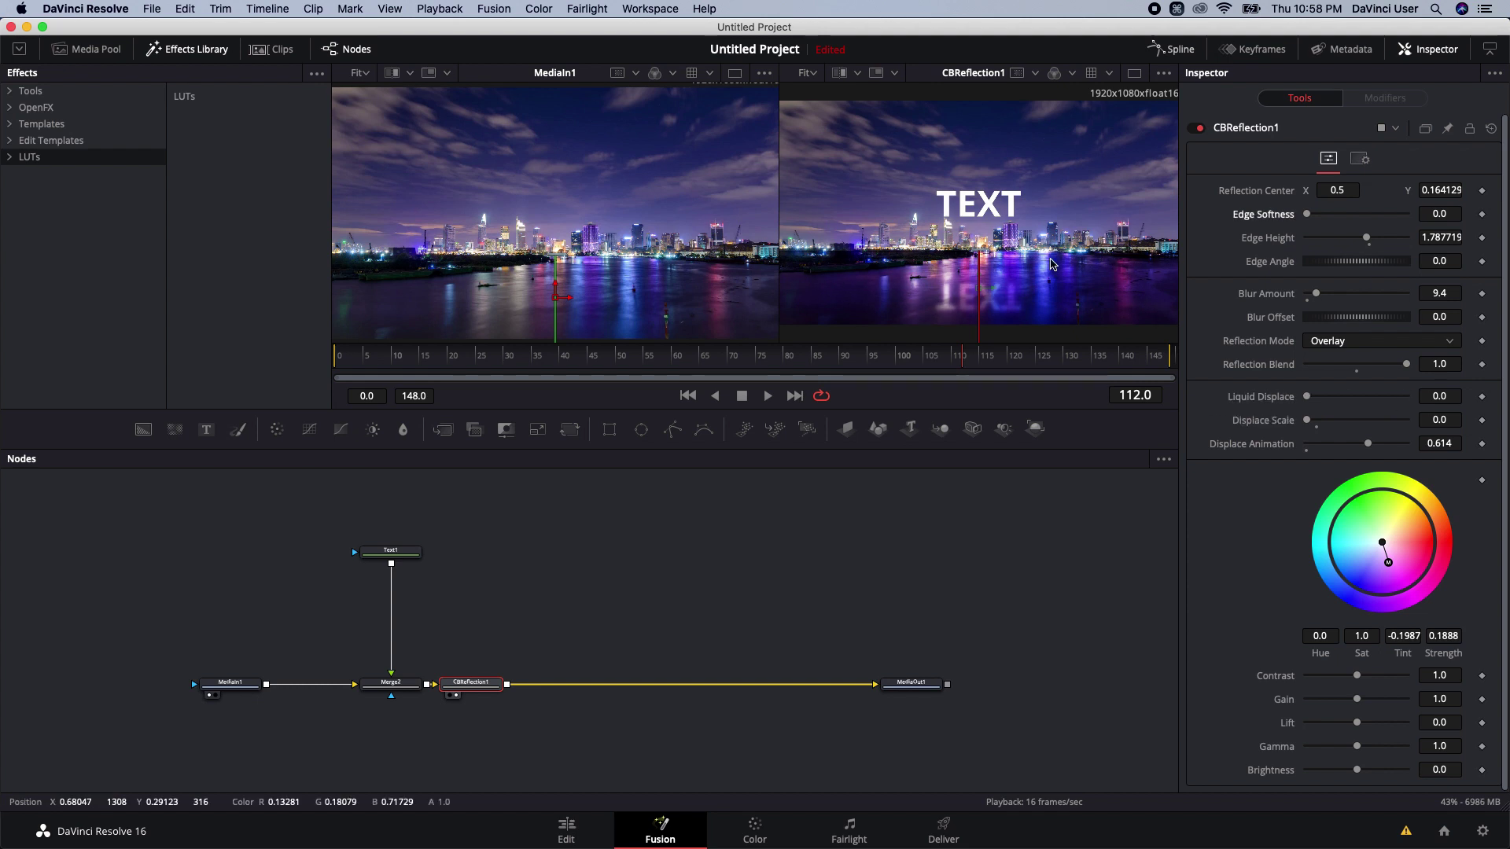